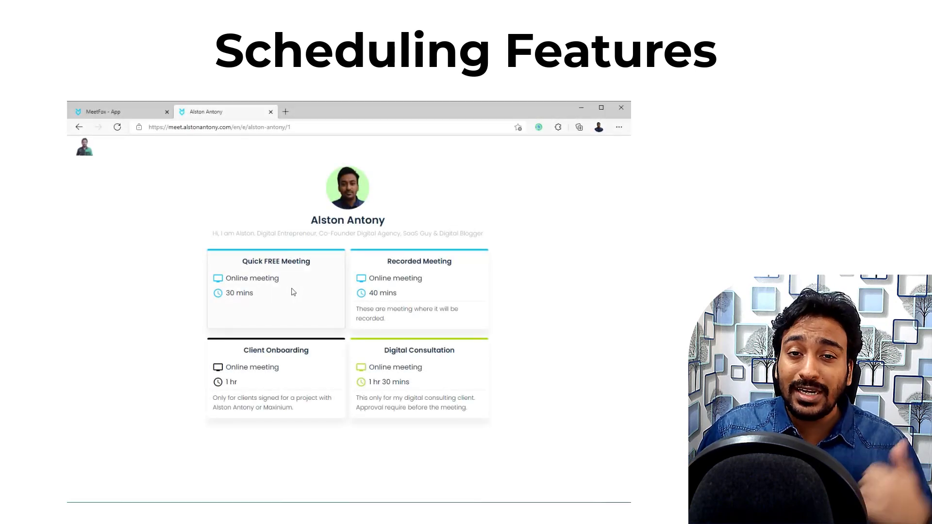
Step: Book the Quick FREE Meeting for October 15, 9:00 am, up to contact details, then return to My Page
left_click(292, 293)
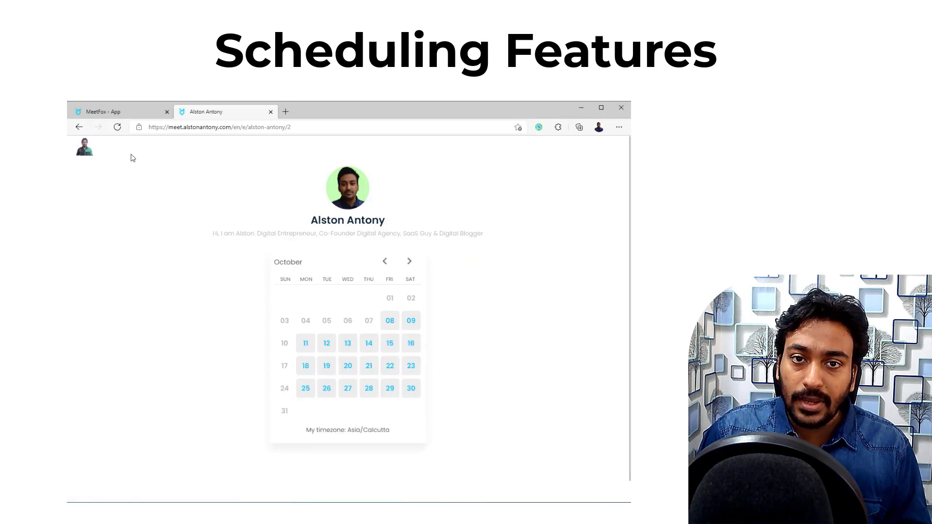
left_click(384, 346)
left_click(439, 333)
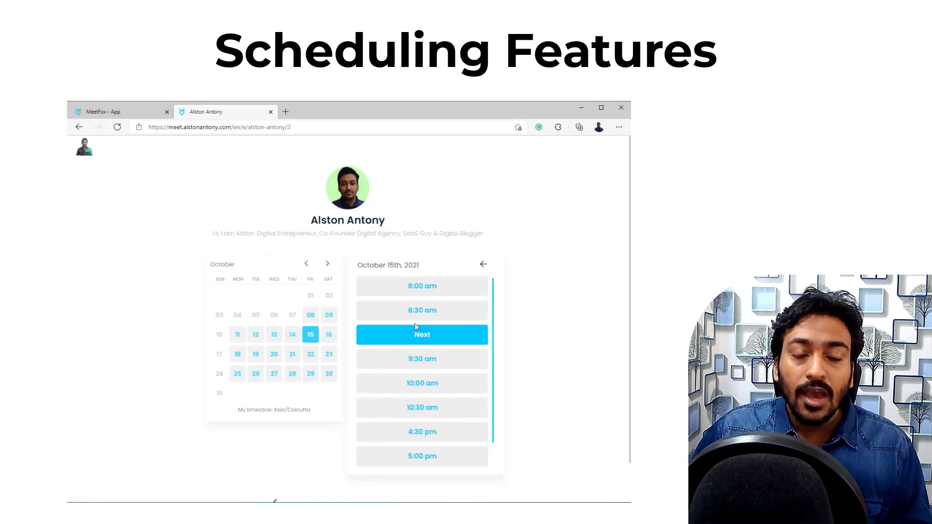
left_click(365, 331)
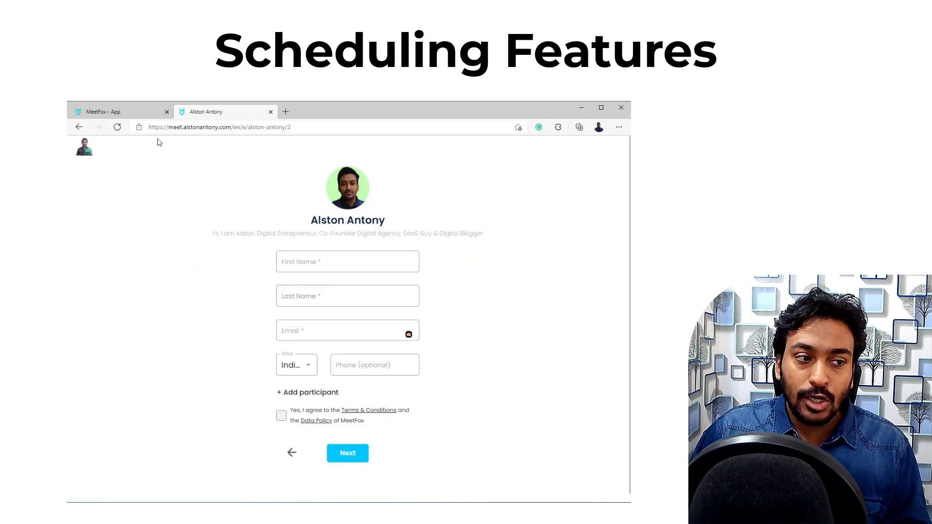
left_click(146, 116)
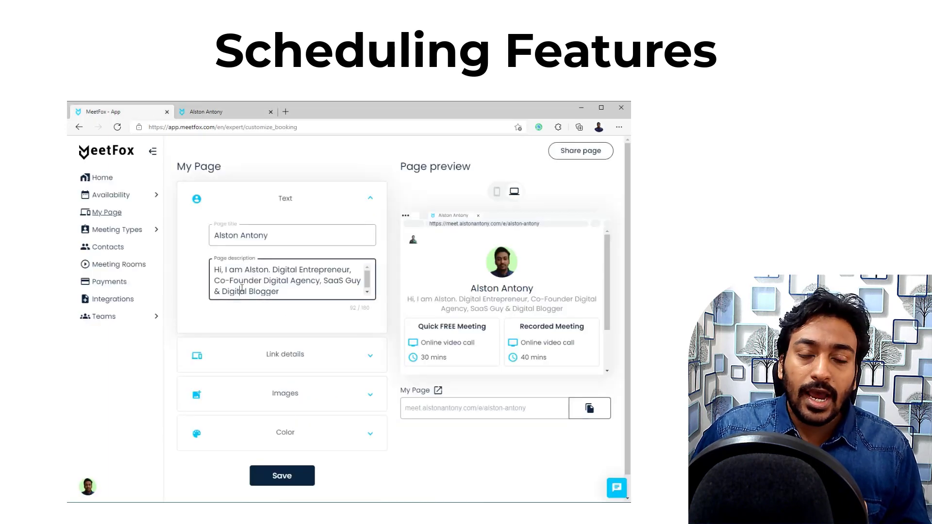
Step: Expand the Images and Color sections, then show Link details with page URL, custom domain and language
left_click(288, 393)
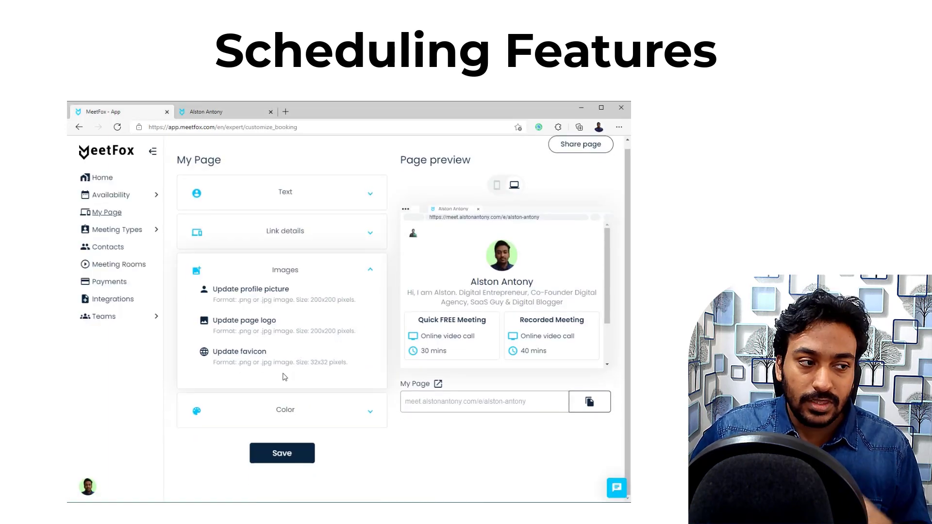
left_click(282, 410)
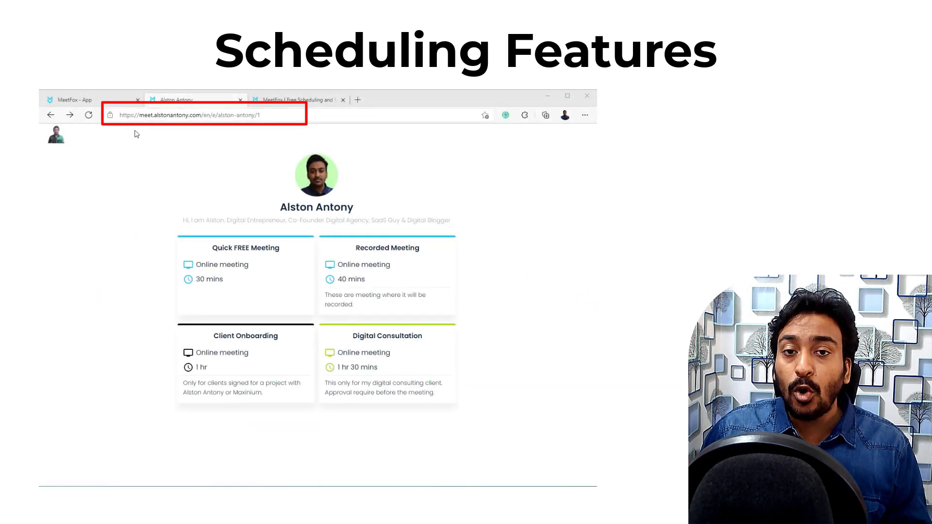
left_click(112, 103)
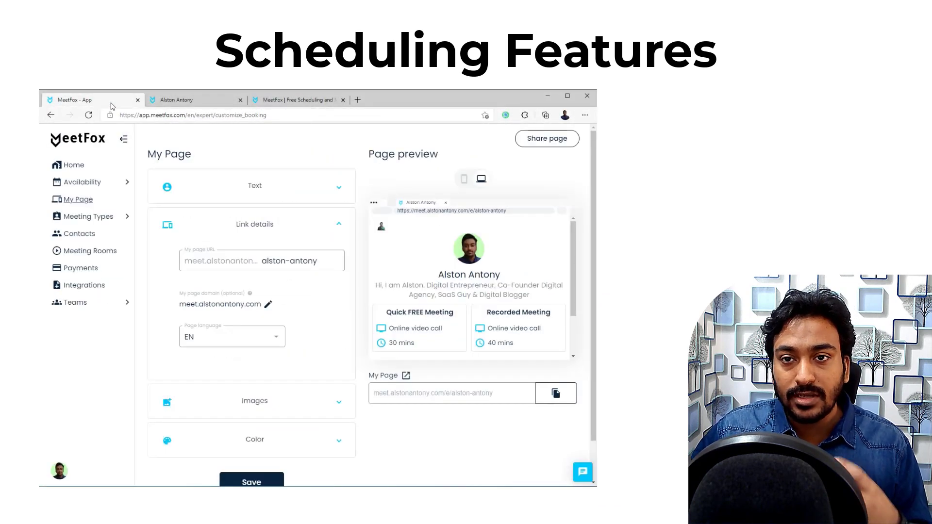
left_click(268, 230)
left_click(267, 230)
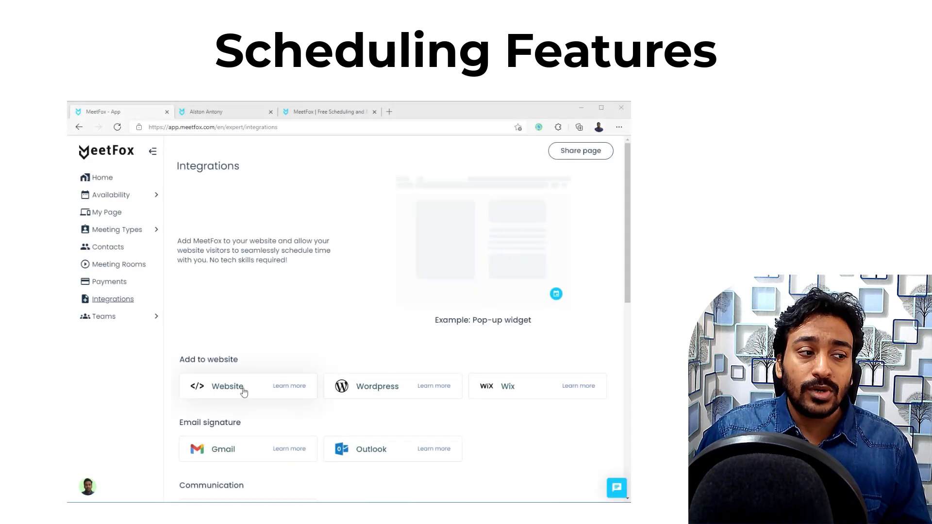
Step: Open the Website integration options and review the Inline embed code
left_click(216, 388)
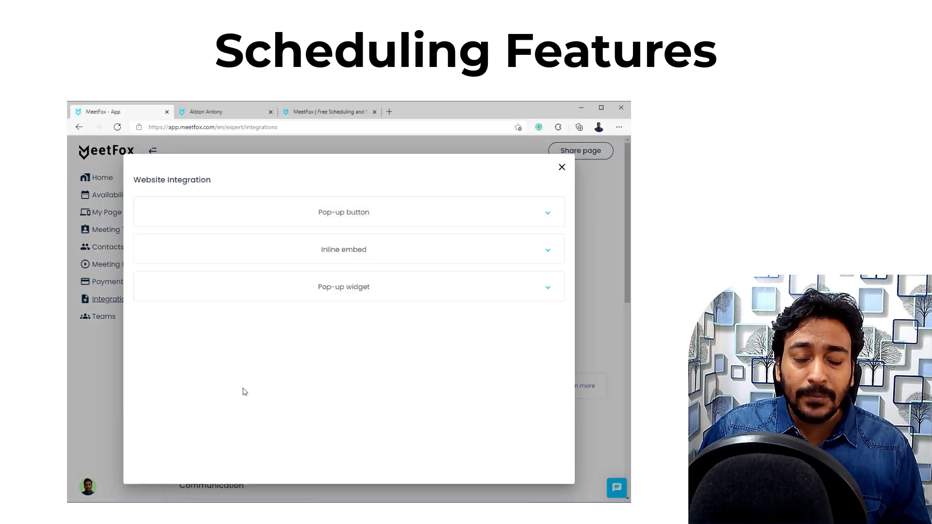
left_click(356, 246)
scroll(405, 344, "down", 3)
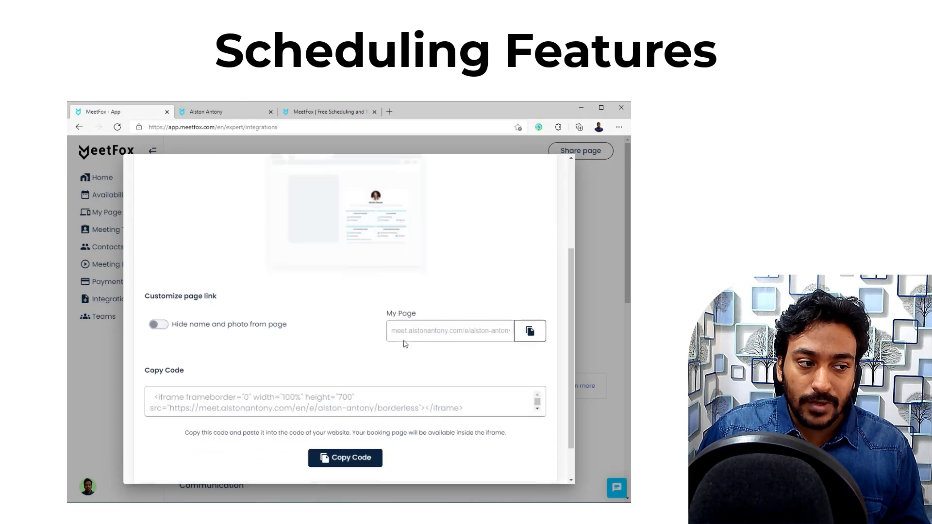
scroll(406, 344, "up", 3)
scroll(389, 316, "down", 3)
scroll(369, 272, "up", 3)
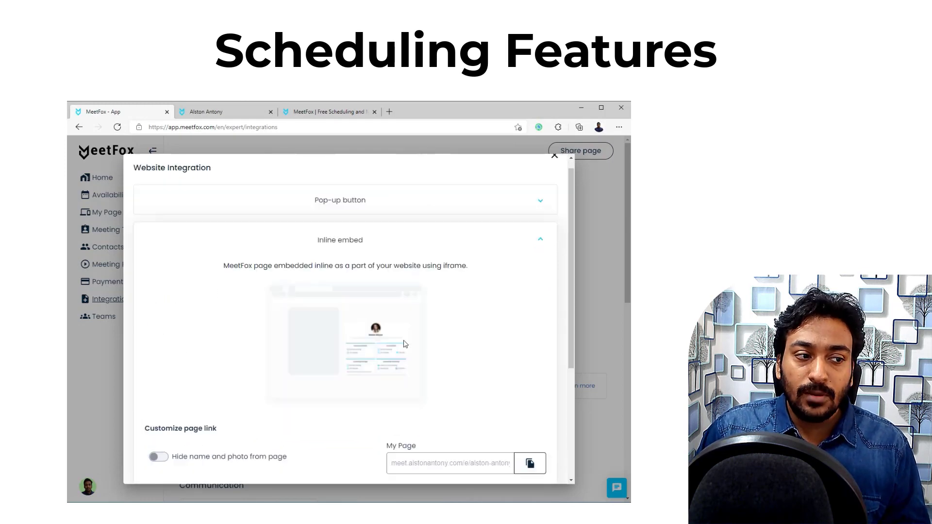
left_click(359, 255)
Step: Compare the Pop-up widget and Pop-up button embed codes
left_click(358, 285)
scroll(372, 335, "down", 3)
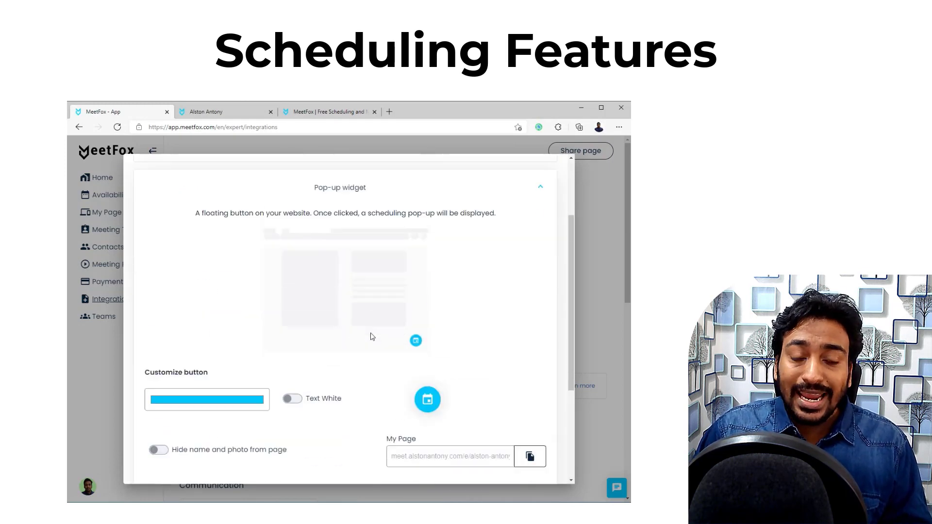
scroll(372, 336, "down", 2)
scroll(371, 335, "up", 5)
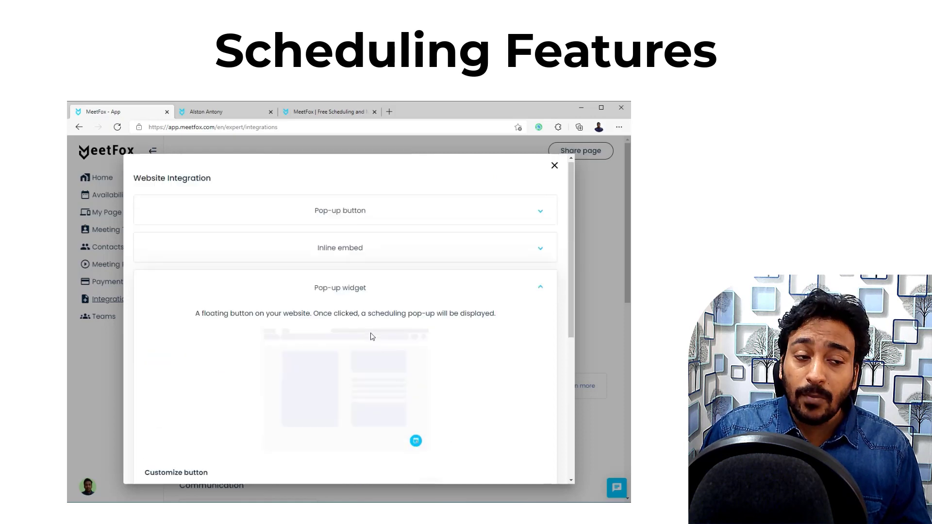
left_click(371, 294)
left_click(355, 224)
scroll(357, 272, "down", 5)
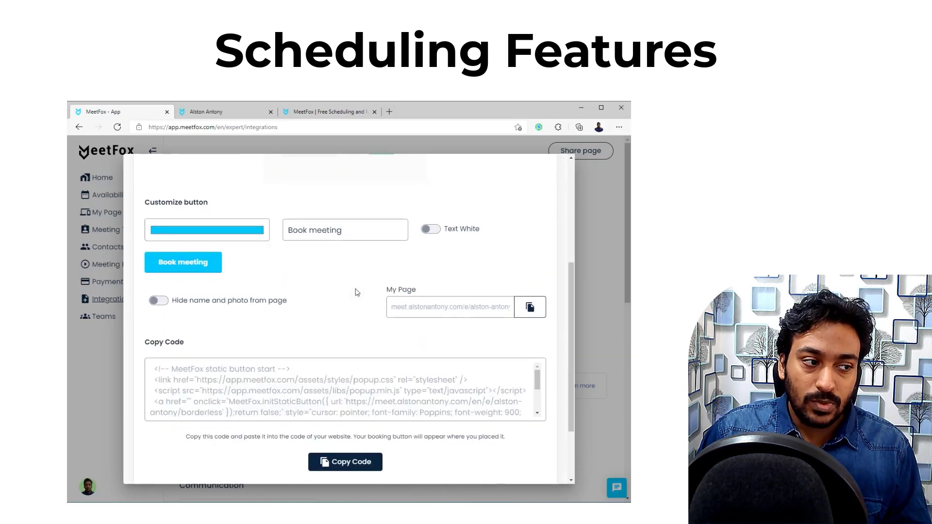
scroll(357, 292, "up", 6)
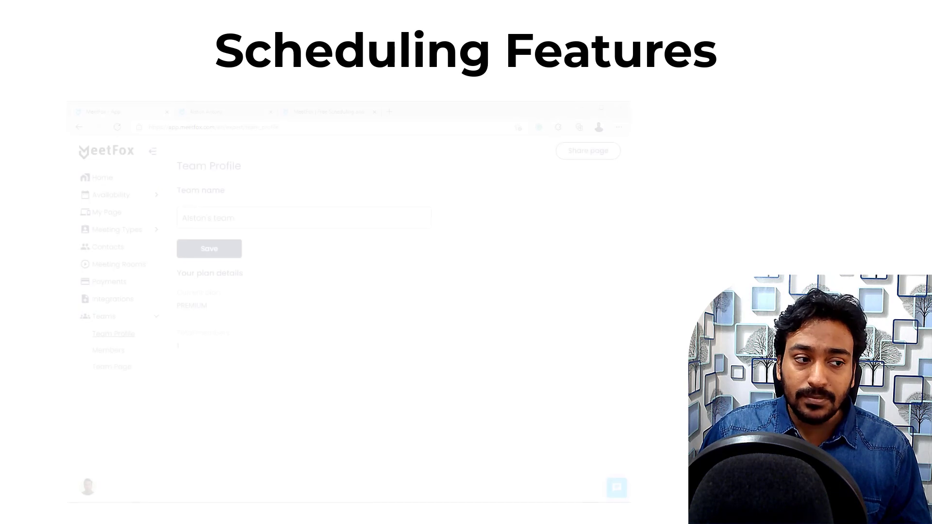
Step: Review the team name in Team Profile and the Members list with Add new members
left_click(224, 222)
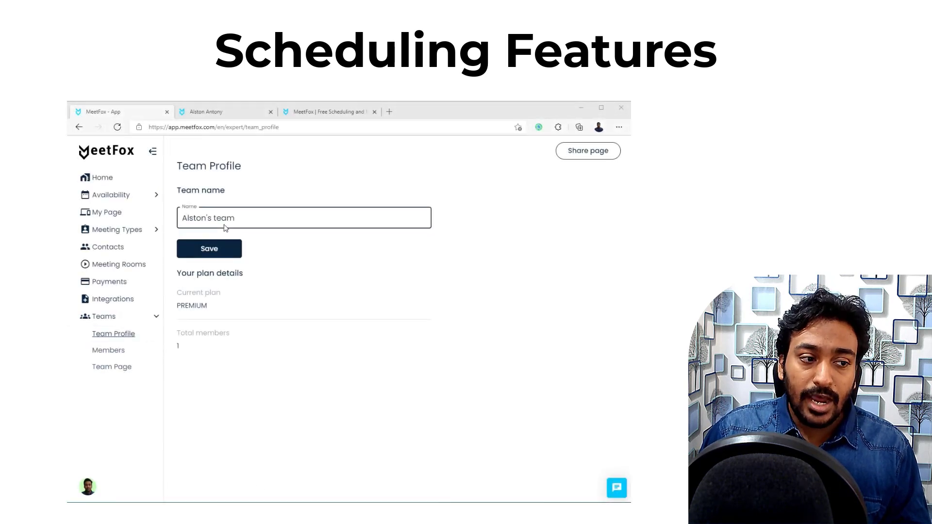
left_click(110, 350)
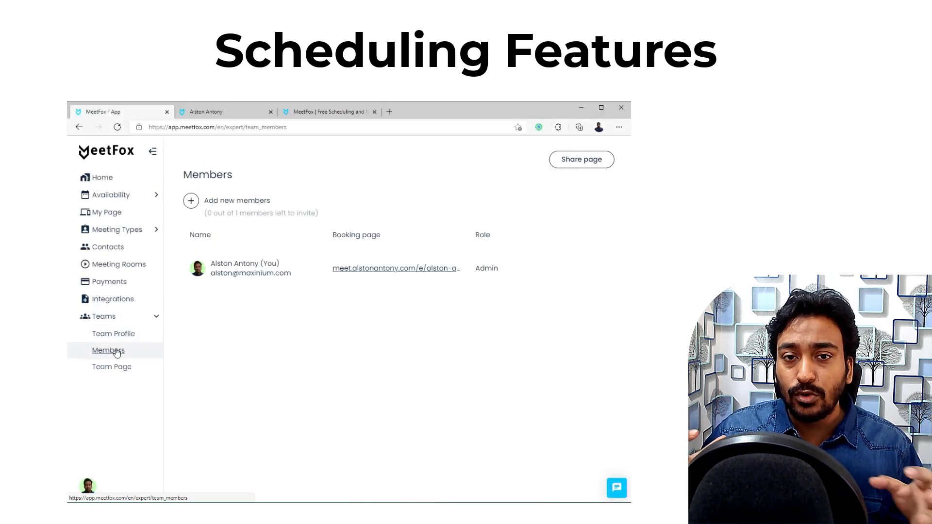
left_click(191, 202)
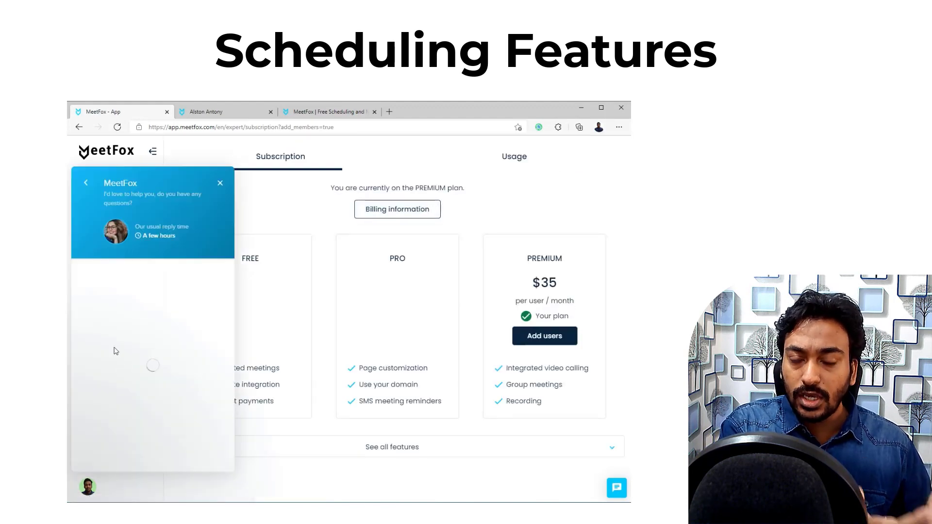
left_click(220, 183)
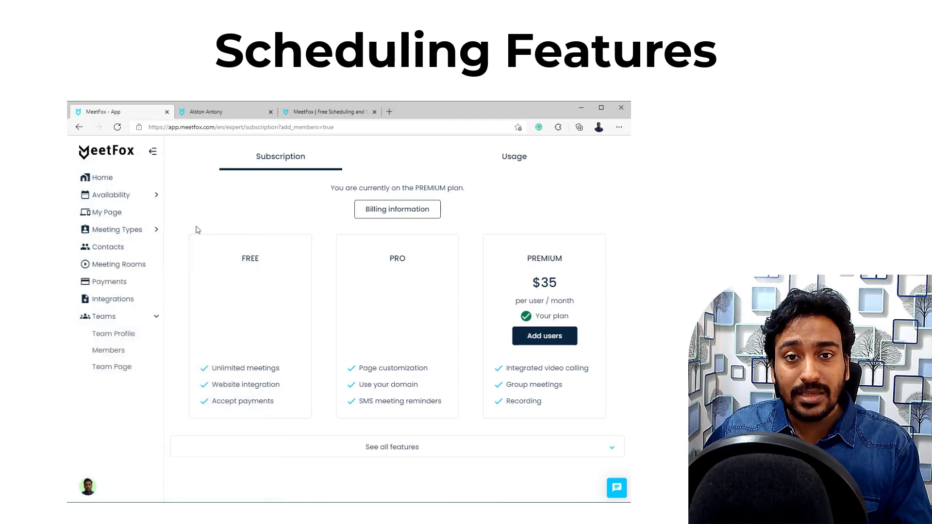
Step: Review the Team Page settings: description, link details and image options
left_click(116, 367)
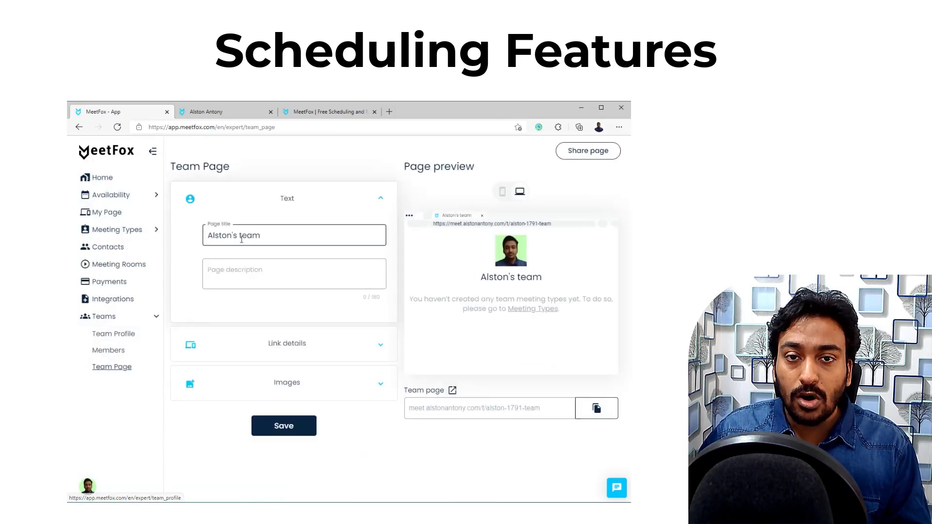
left_click(252, 280)
left_click(278, 346)
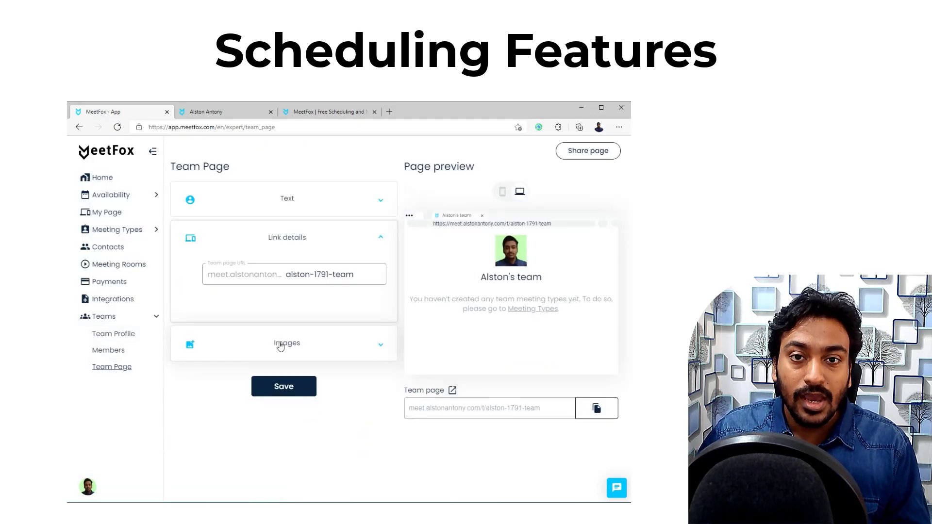
left_click(317, 345)
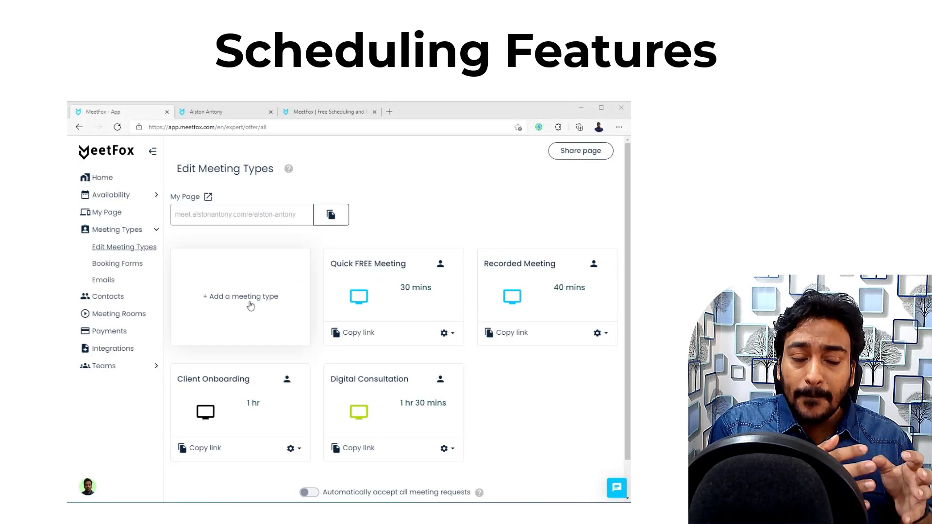
Step: Start adding a new meeting type to preview the available meeting formats
left_click(251, 305)
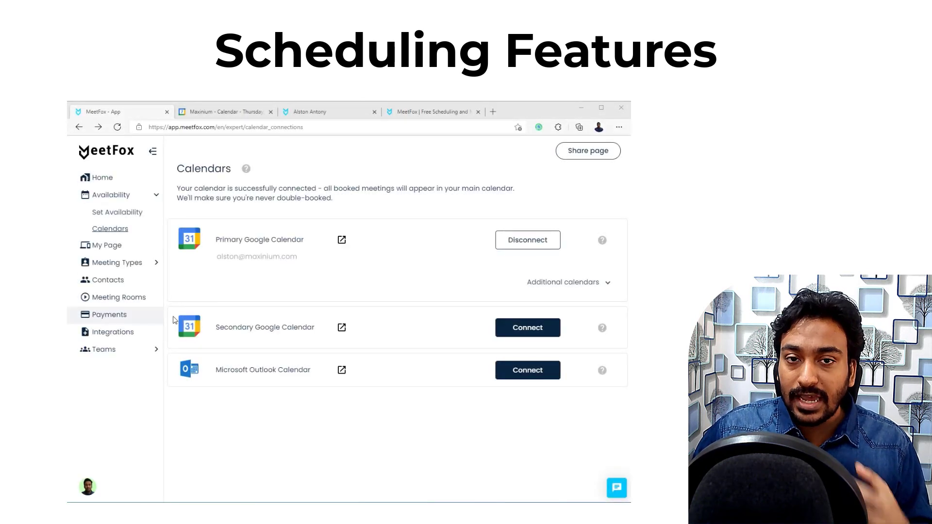
Step: Check the Additional calendars list, then switch to the Recorded Meeting in Google Calendar
left_click(585, 284)
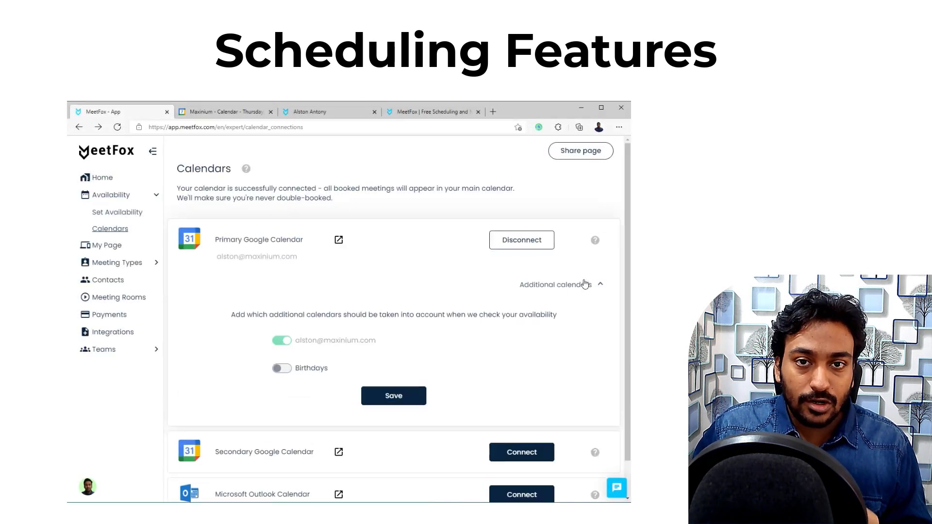
left_click(586, 284)
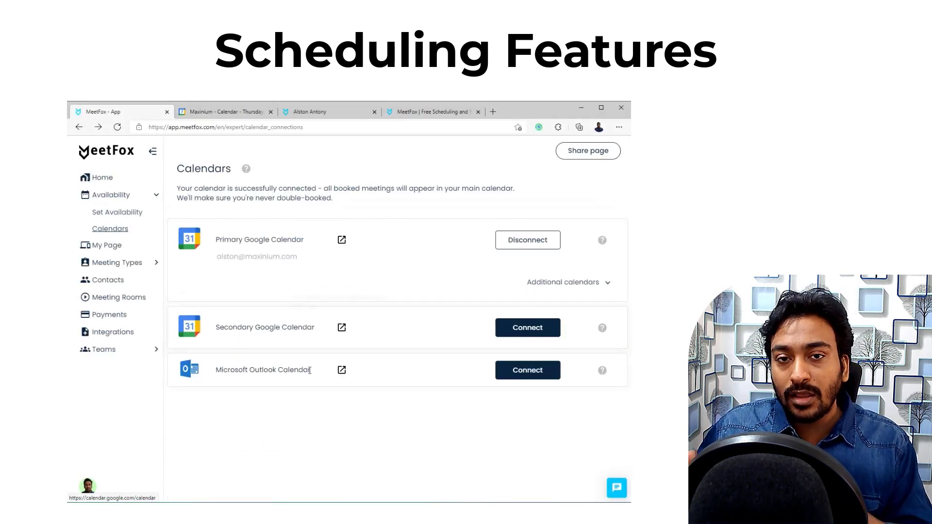
left_click(221, 117)
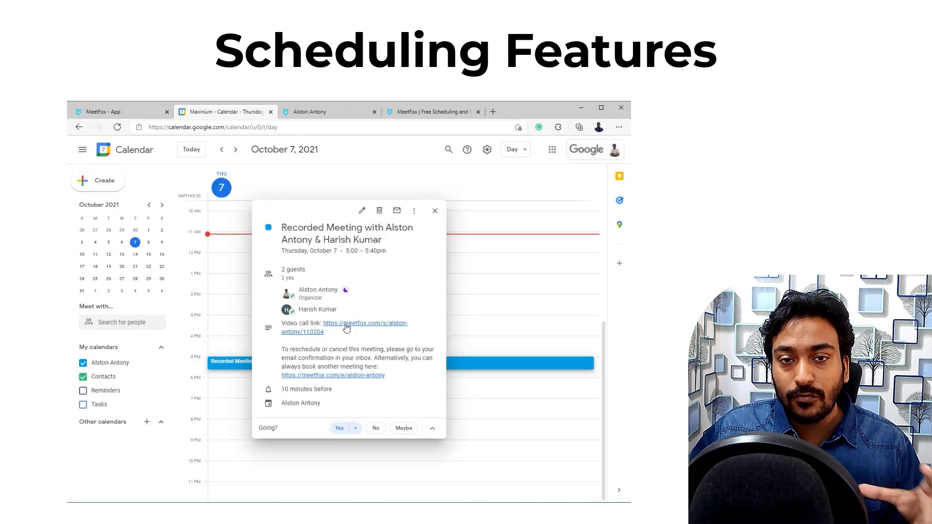
Step: Switch back from Google Calendar to the MeetFox Calendars page
left_click(131, 112)
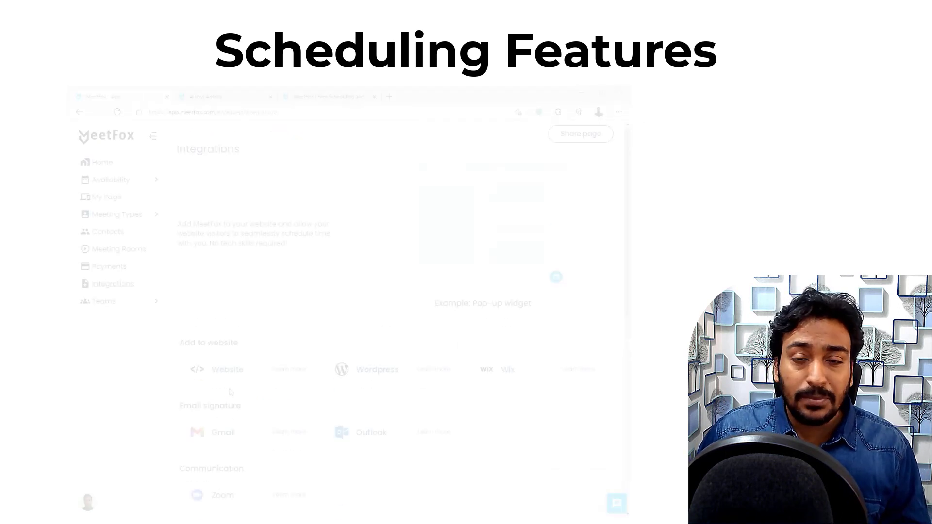
Step: Open the Use your own email sender settings and scroll through the domain's DNS records table
scroll(229, 388, "down", 10)
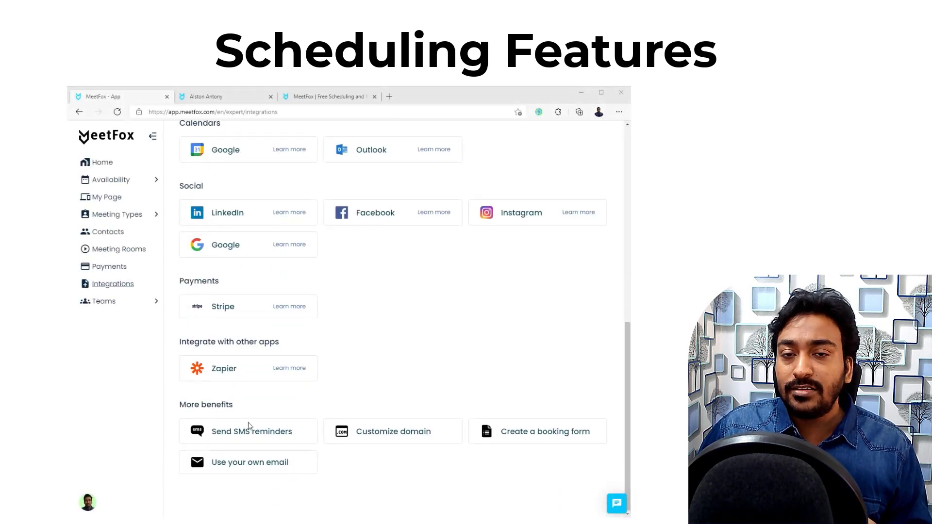
left_click(249, 468)
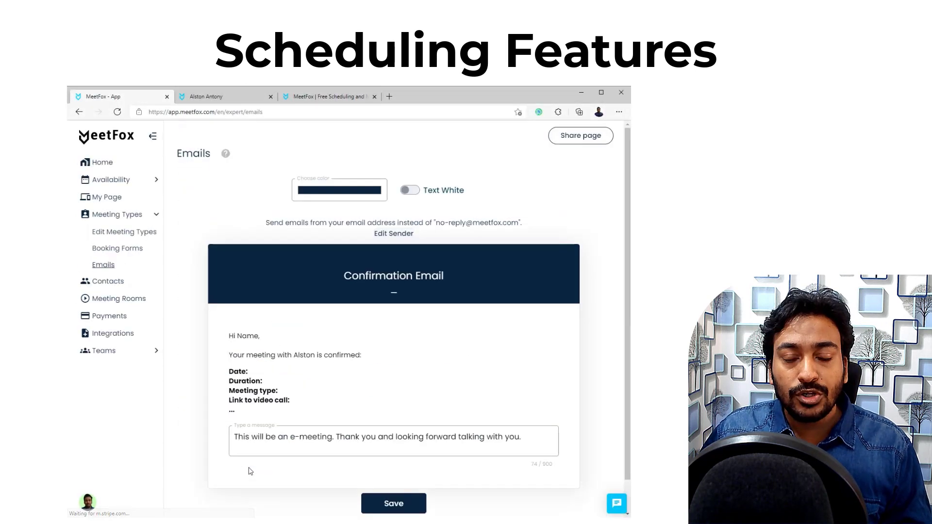
left_click(394, 237)
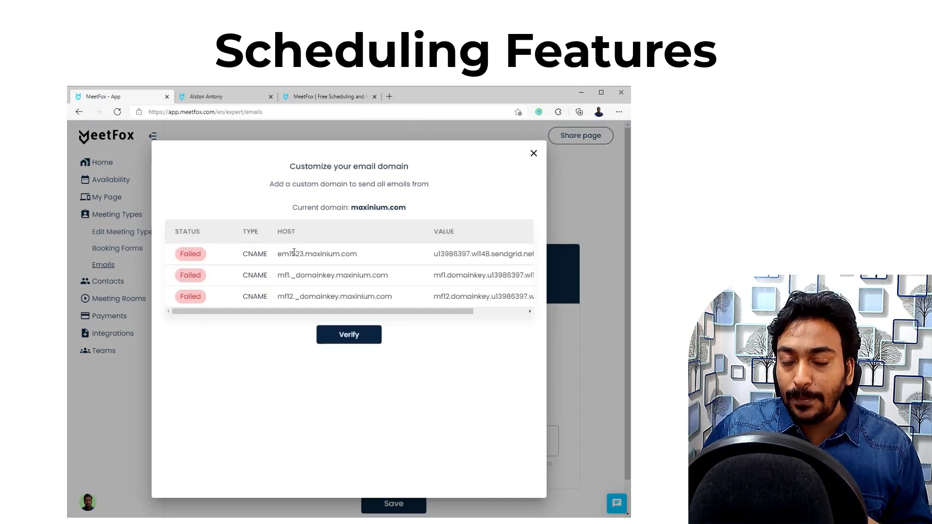
left_click_drag(295, 311, 347, 311)
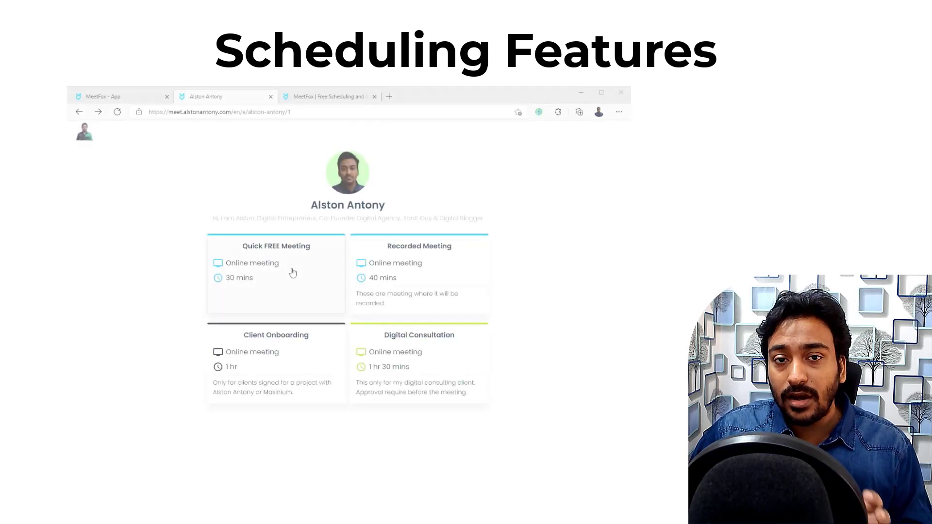
Step: Open a meeting's booking calendar and view October 8 and 16 time slots in Asia/Calcutta timezone
left_click(291, 272)
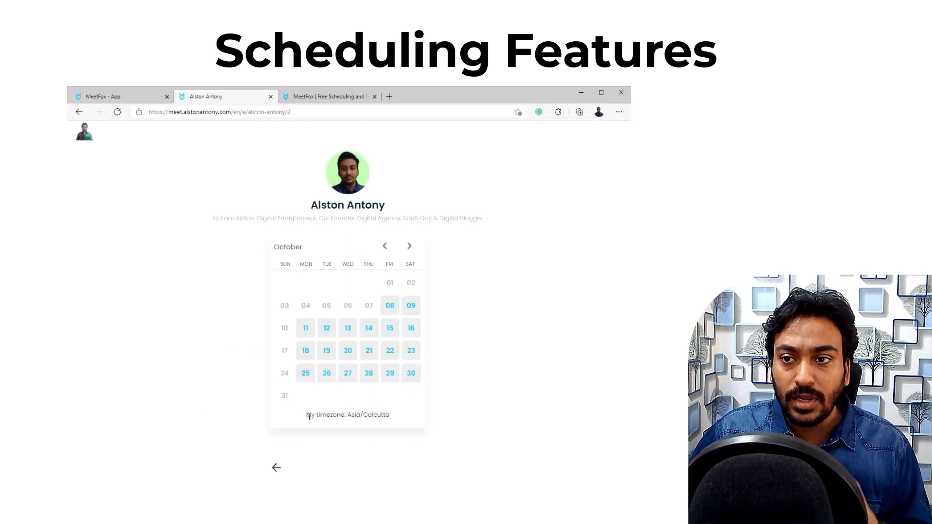
left_click_drag(307, 416, 395, 418)
left_click(396, 417)
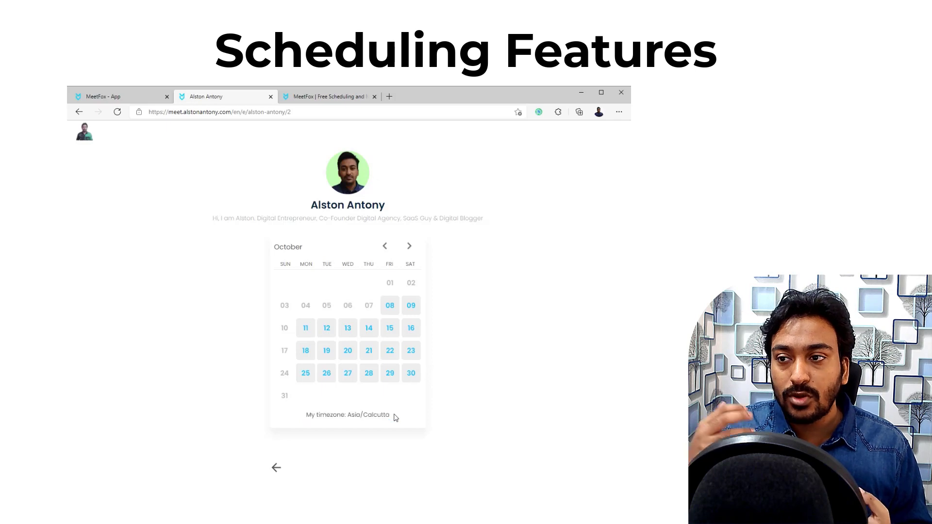
left_click(388, 307)
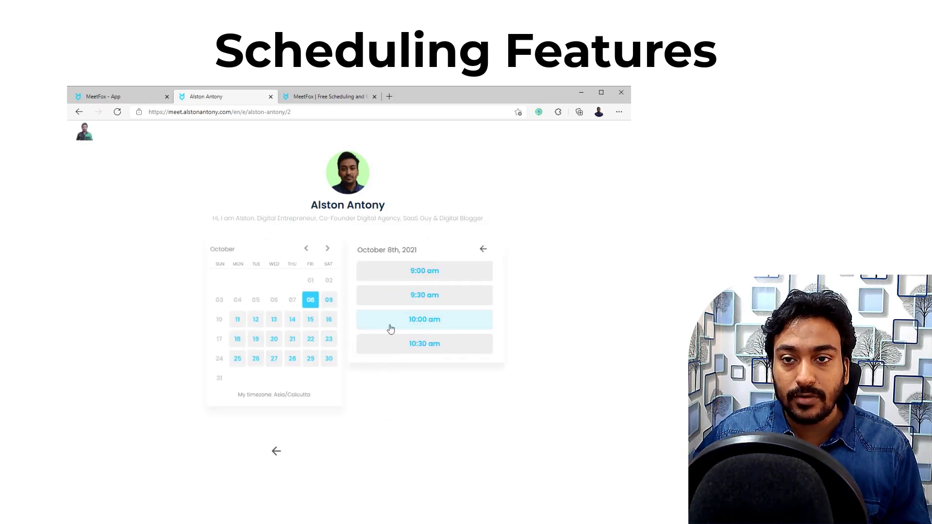
left_click(336, 331)
scroll(426, 339, "down", 1)
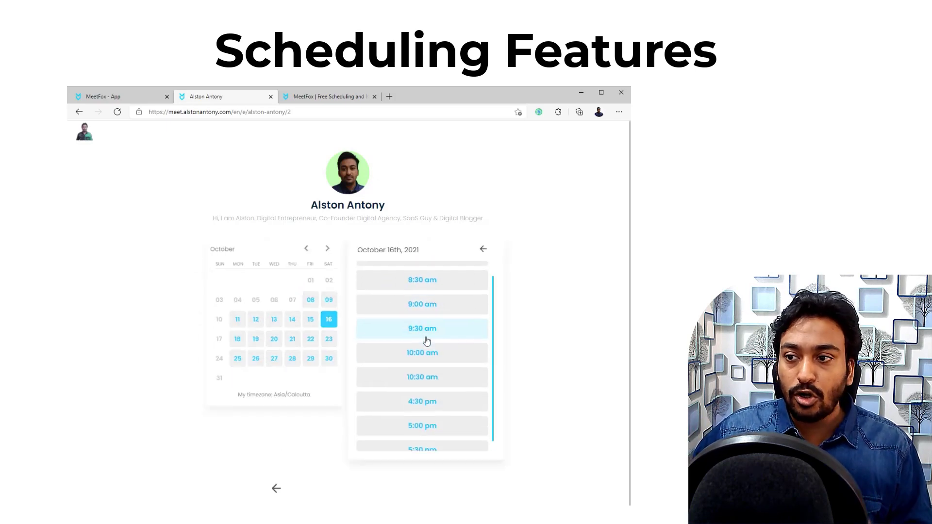
left_click_drag(316, 421, 225, 423)
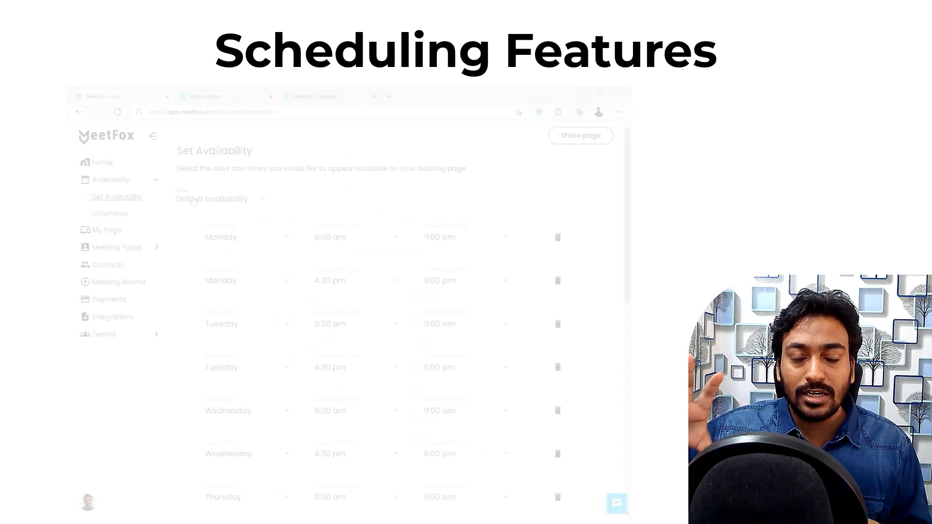
Step: Add a Sunday availability slot from 9:00 am to 5:00 pm and save the weekly schedule
scroll(427, 196, "down", 5)
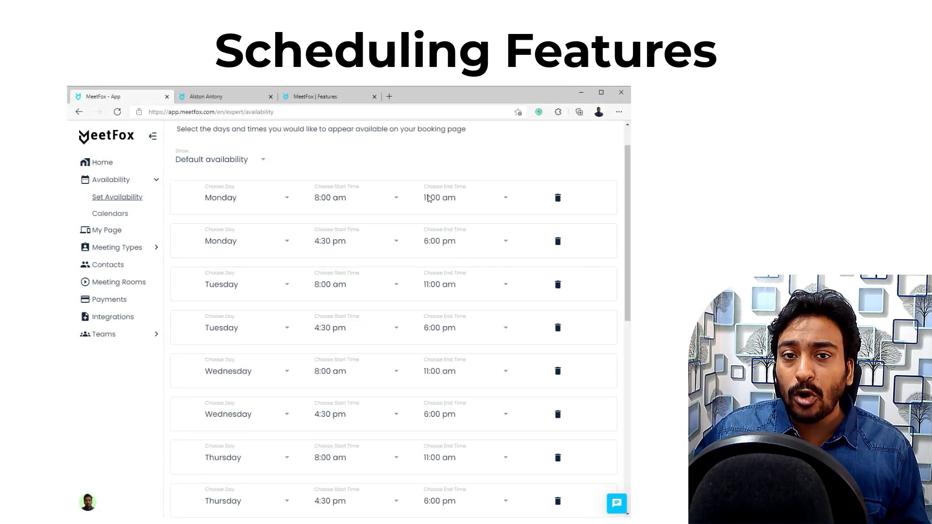
scroll(430, 198, "down", 5)
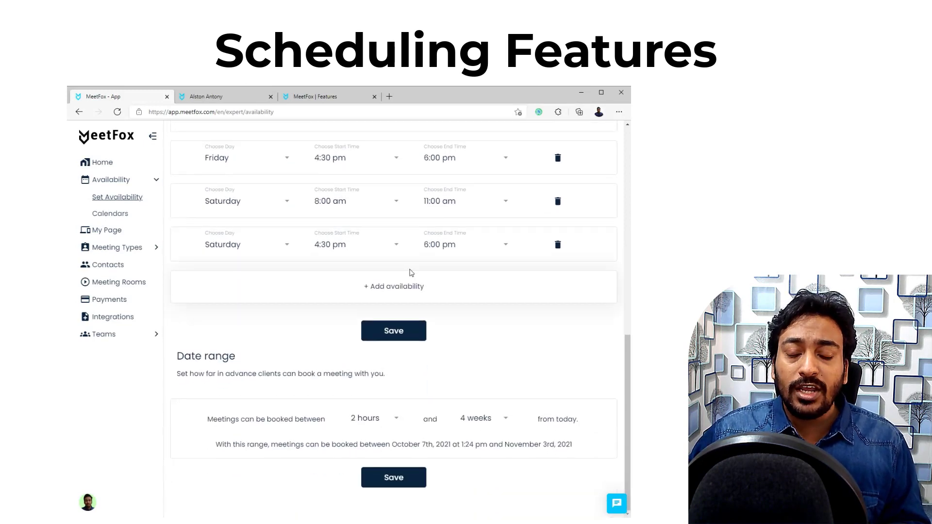
left_click(387, 286)
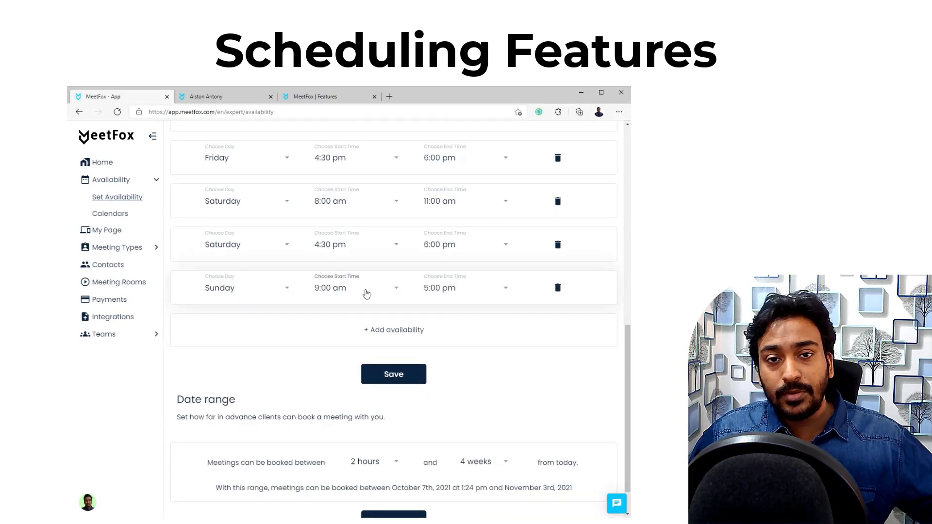
left_click(245, 291)
scroll(257, 253, "up", 2)
left_click(345, 291)
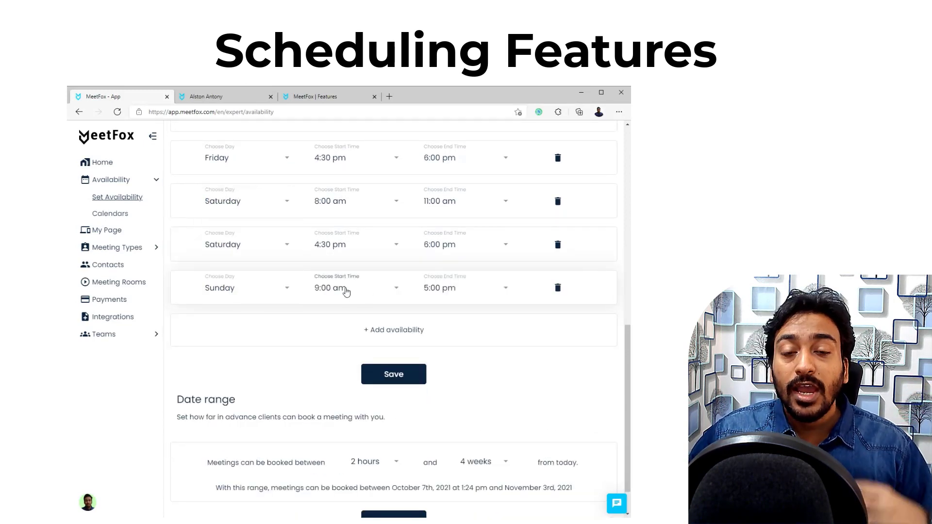
left_click(351, 288)
scroll(351, 288, "down", 2)
left_click(466, 287)
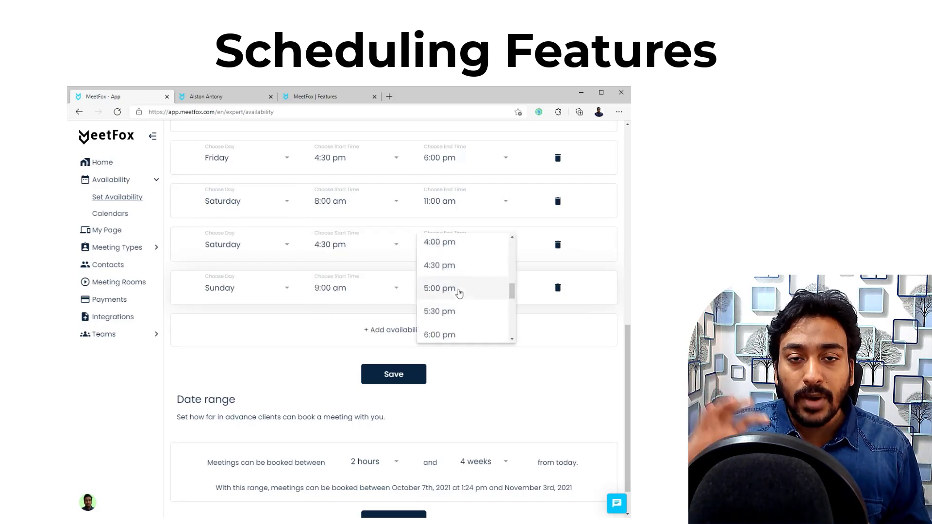
scroll(458, 256, "up", 1)
left_click(486, 321)
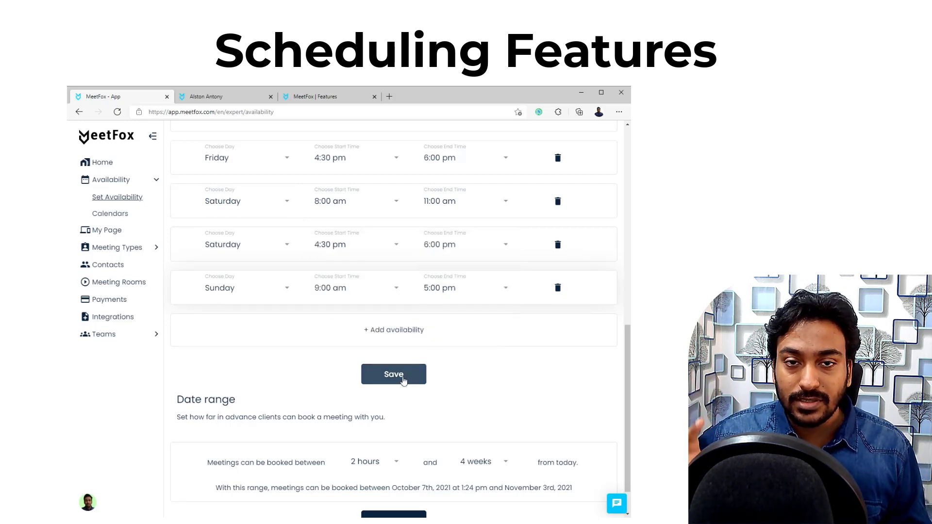
left_click(403, 380)
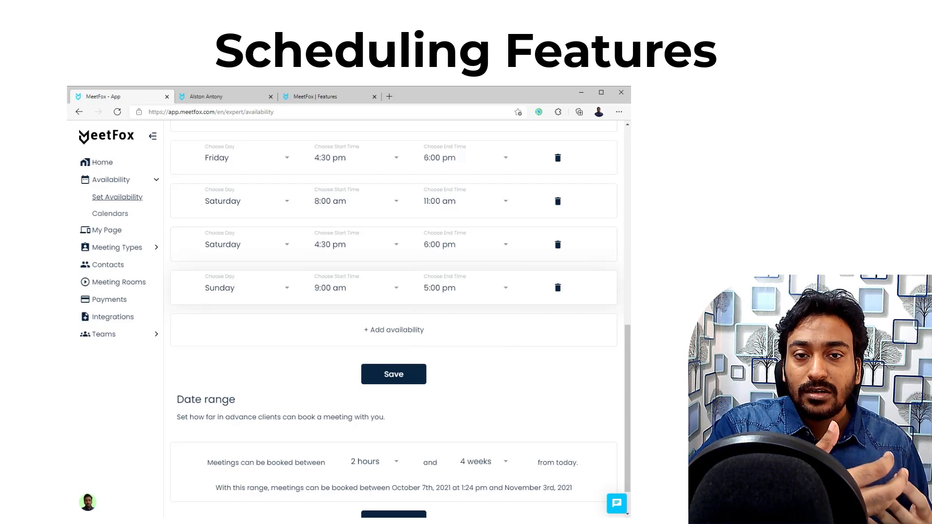
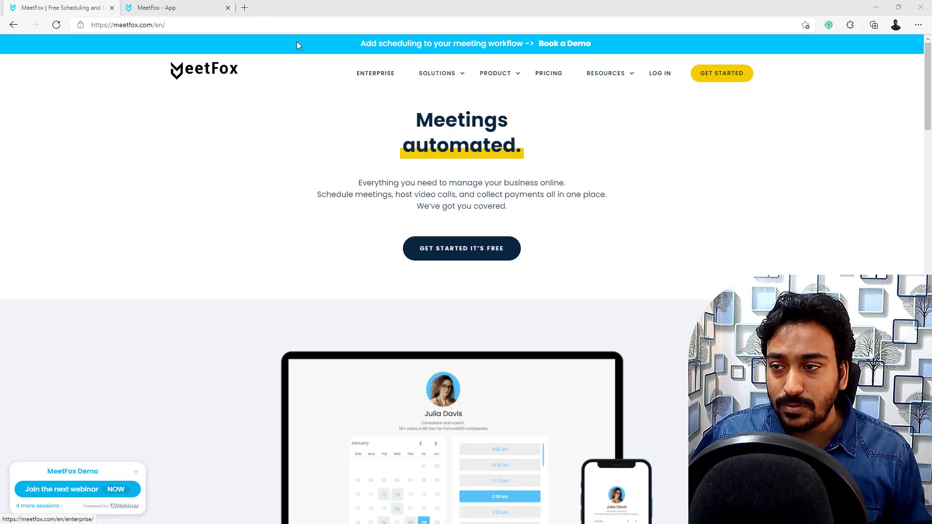
Step: Switch to the MeetFox app dashboard showing 3 upcoming meetings, 33 total meetings and 59 page visits
left_click(165, 8)
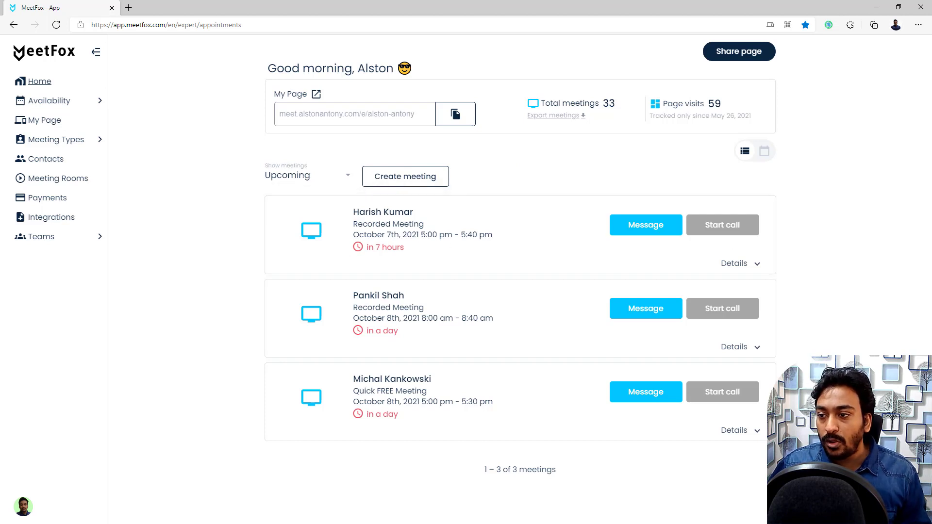
Step: Check the Show meetings list and calendar view, then expand the October 7th meeting's details
left_click(292, 182)
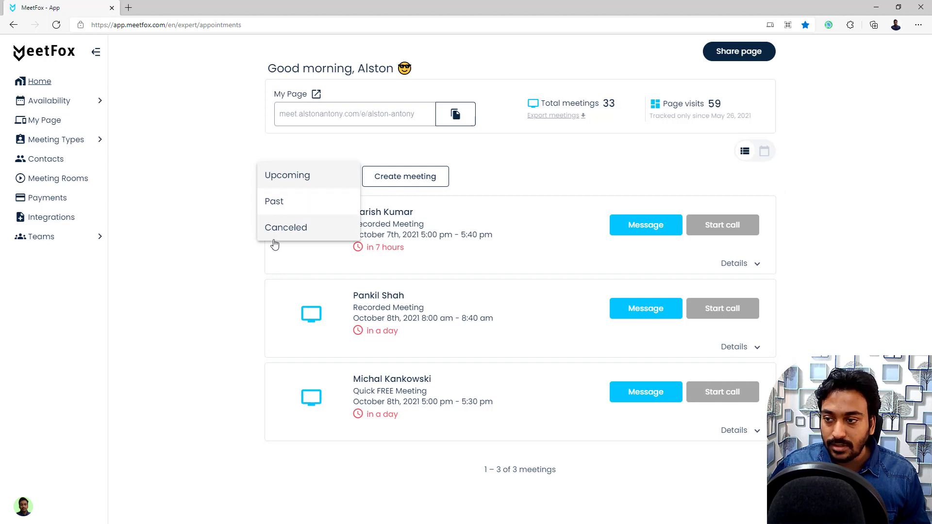
left_click(230, 228)
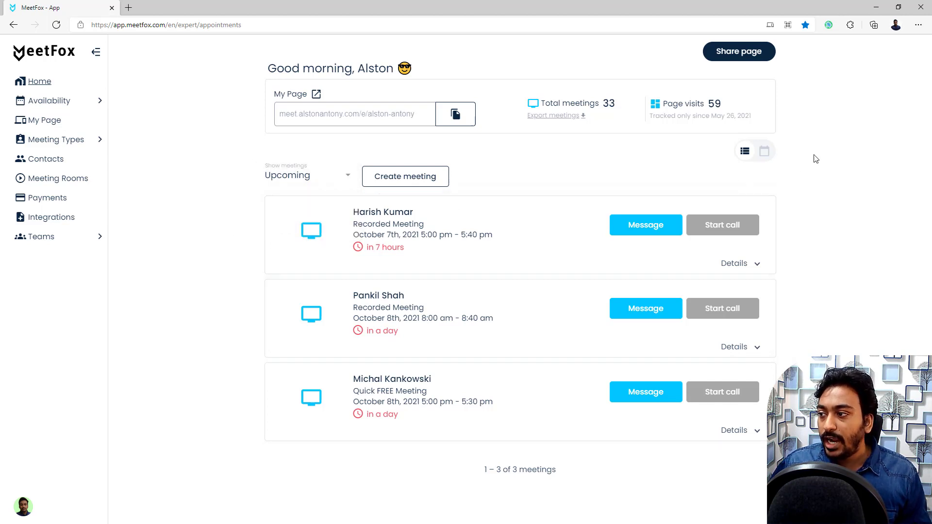
left_click(764, 151)
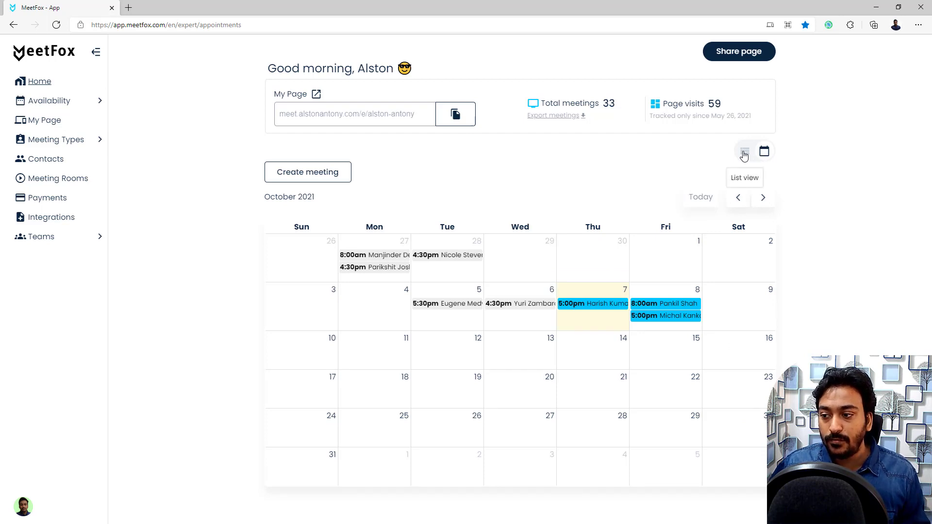
left_click(745, 155)
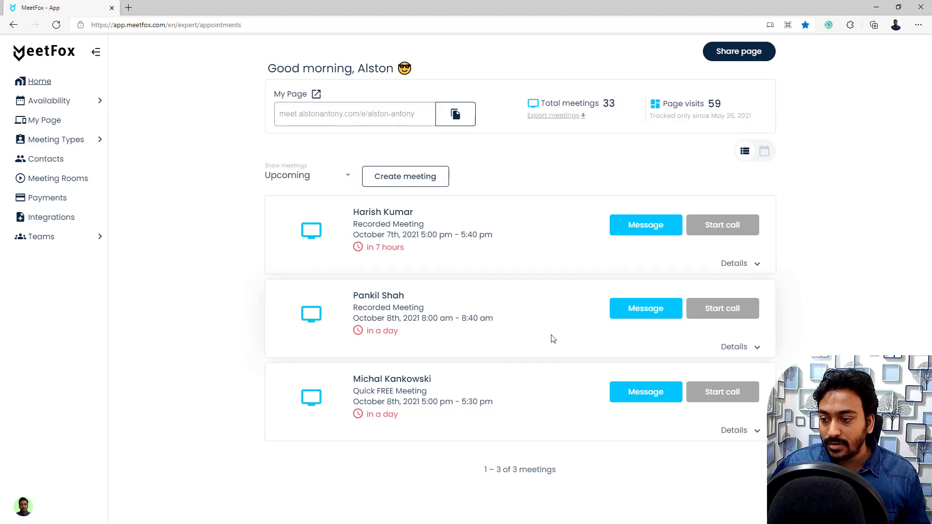
left_click(755, 265)
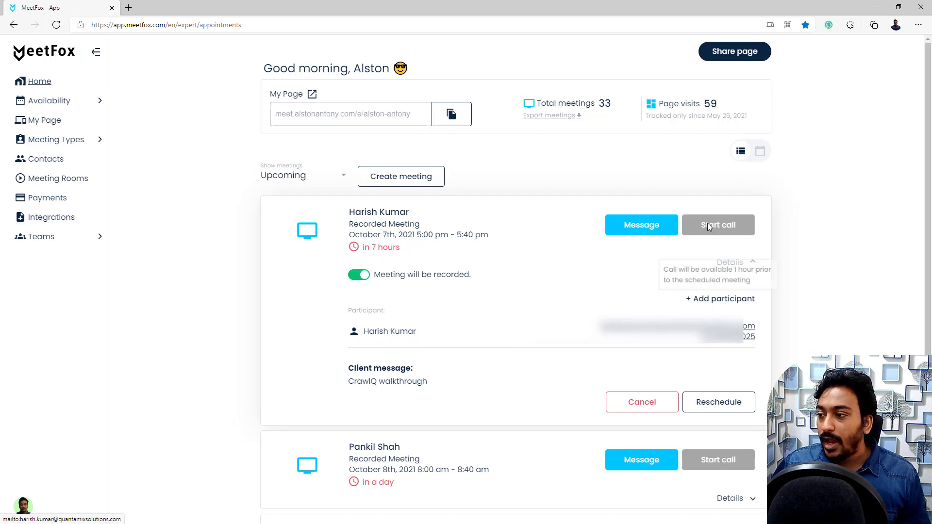
left_click(621, 233)
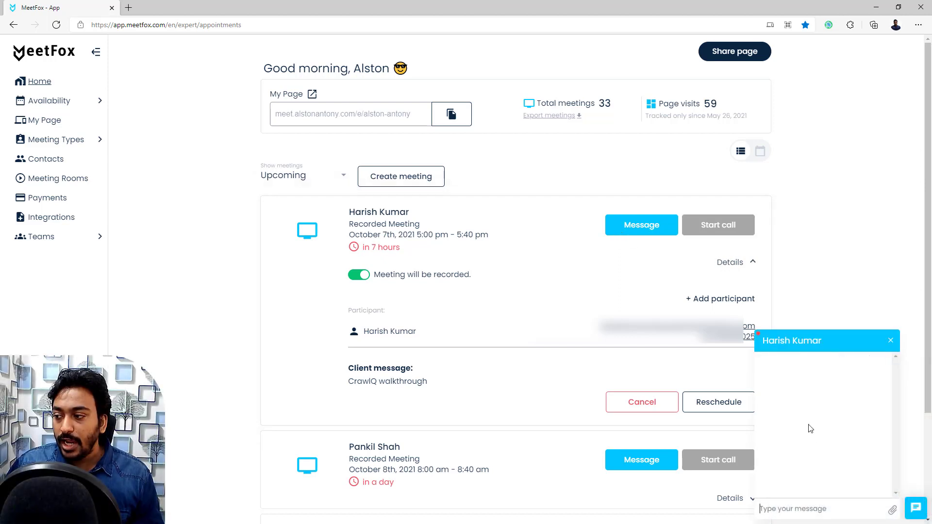
left_click(790, 508)
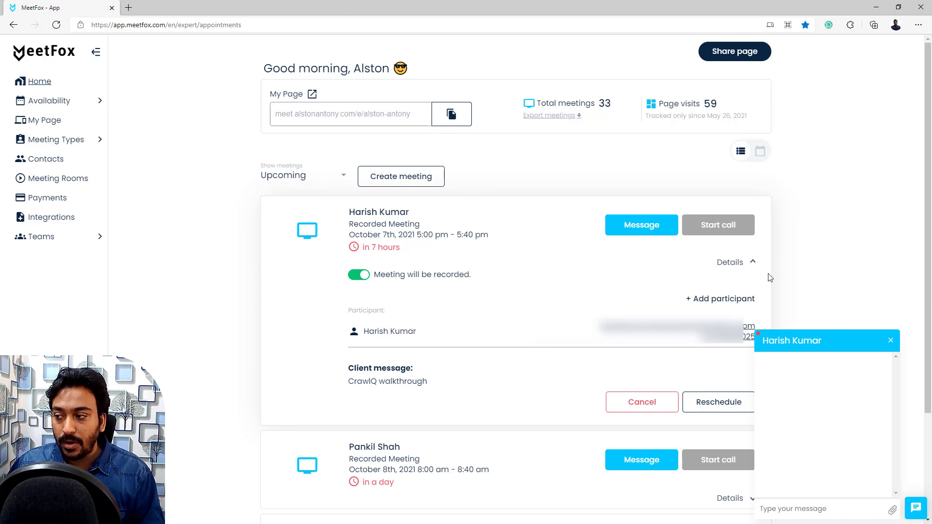
left_click(890, 342)
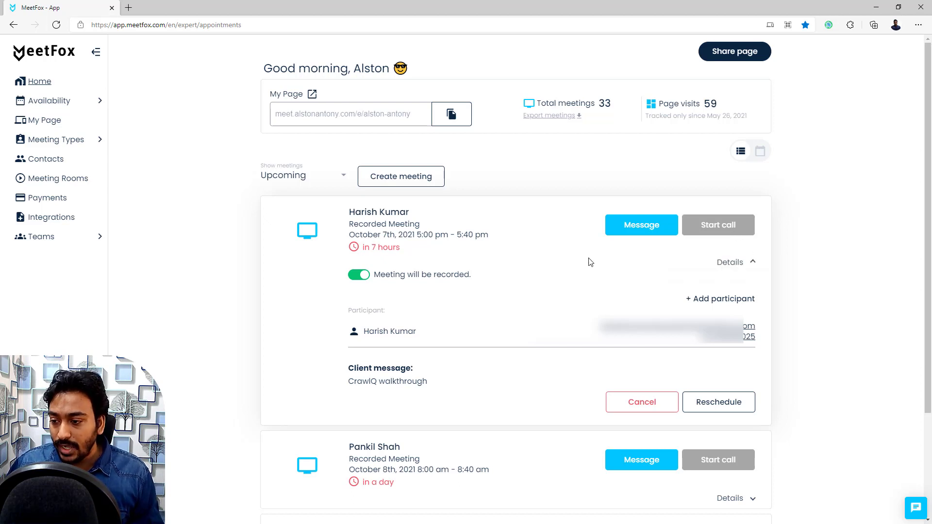
Step: Collapse the October 7th meeting's details so all three upcoming meetings list compactly
scroll(534, 280, "down", 2)
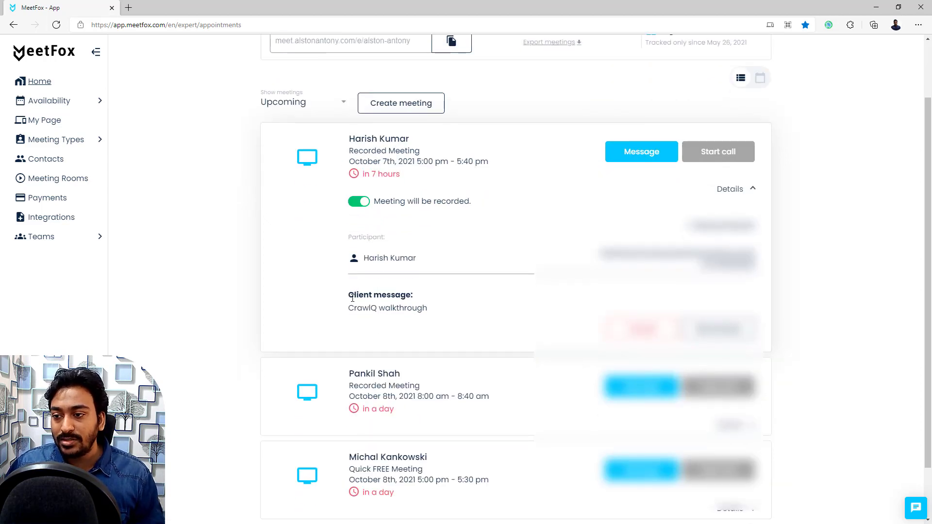
scroll(353, 298, "up", 2)
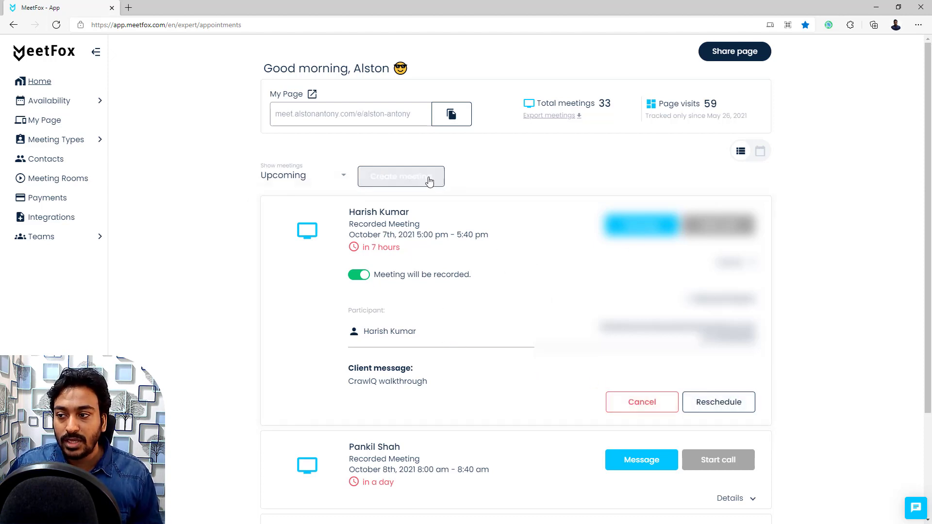
left_click(756, 264)
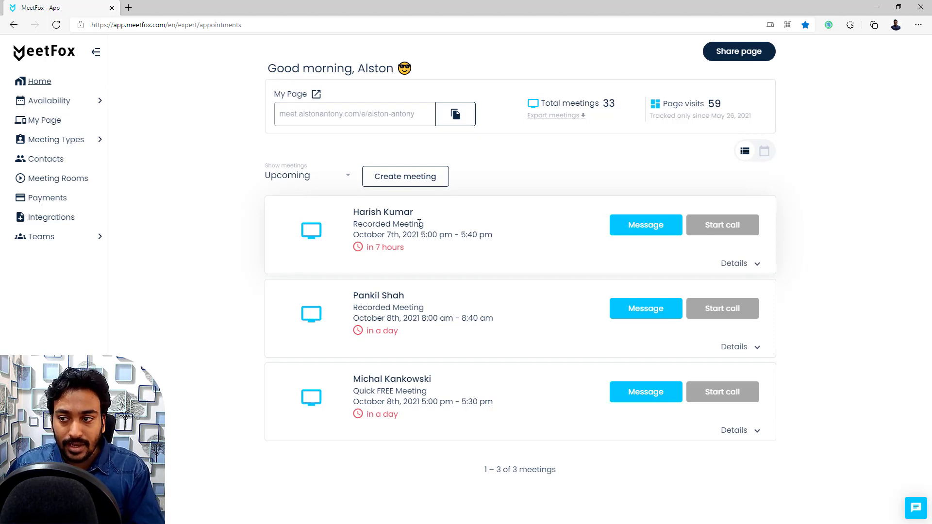
Step: Look over the Create meeting options, then expand the Availability section in the sidebar
left_click(396, 183)
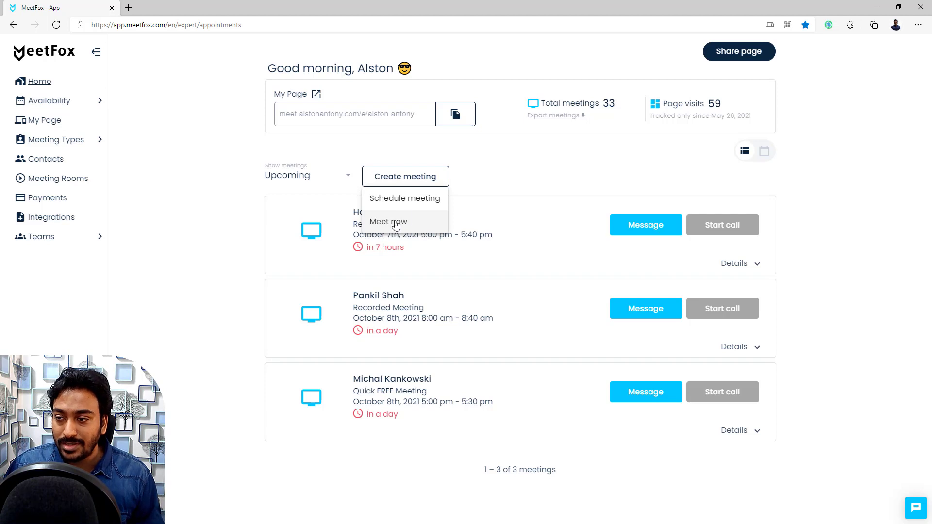
left_click(522, 179)
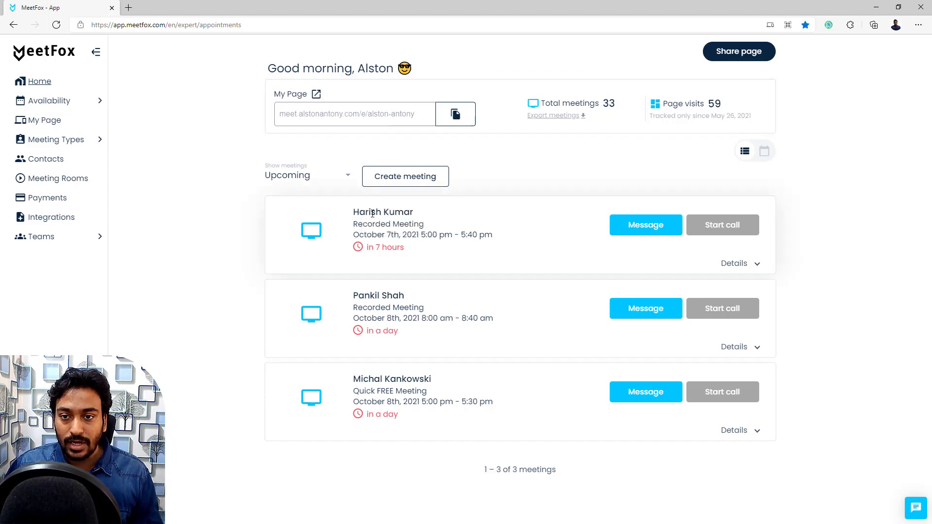
left_click(57, 106)
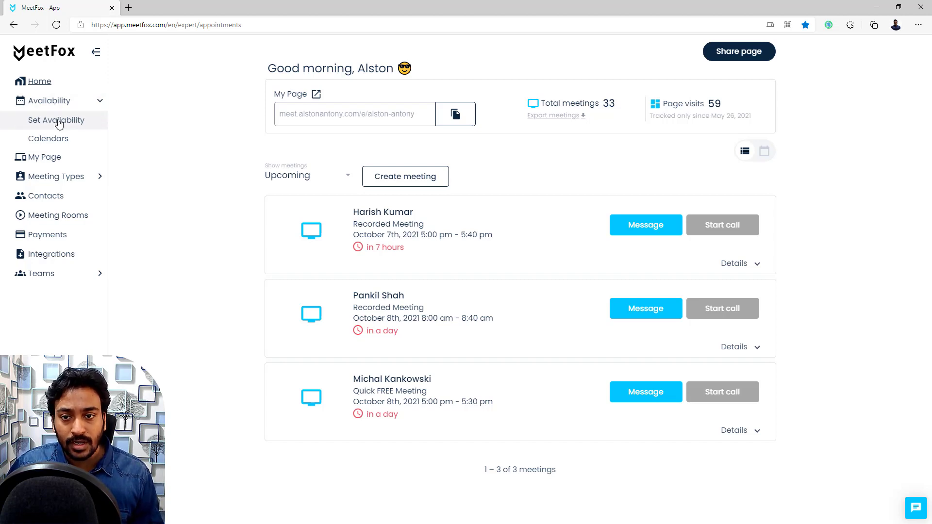
Step: Open Set Availability and look over the available schedule choices and weekly slots
left_click(58, 121)
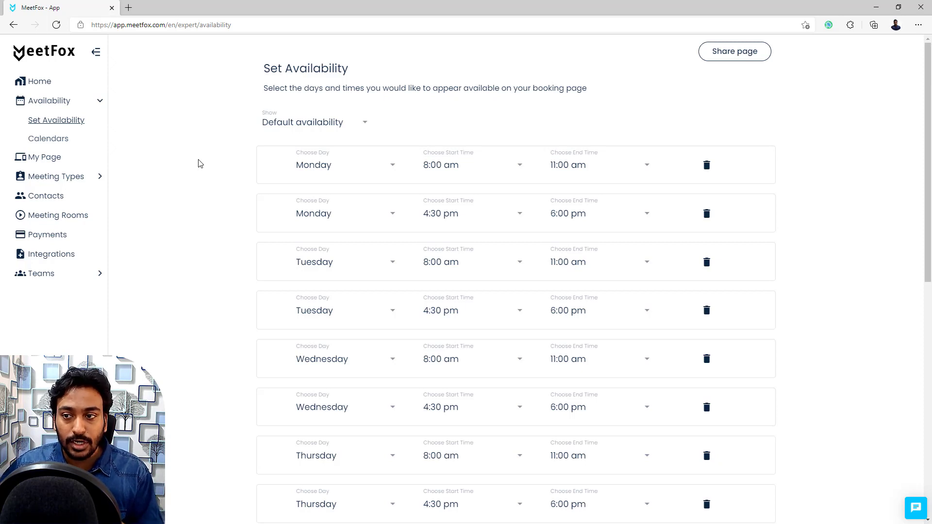
left_click(365, 125)
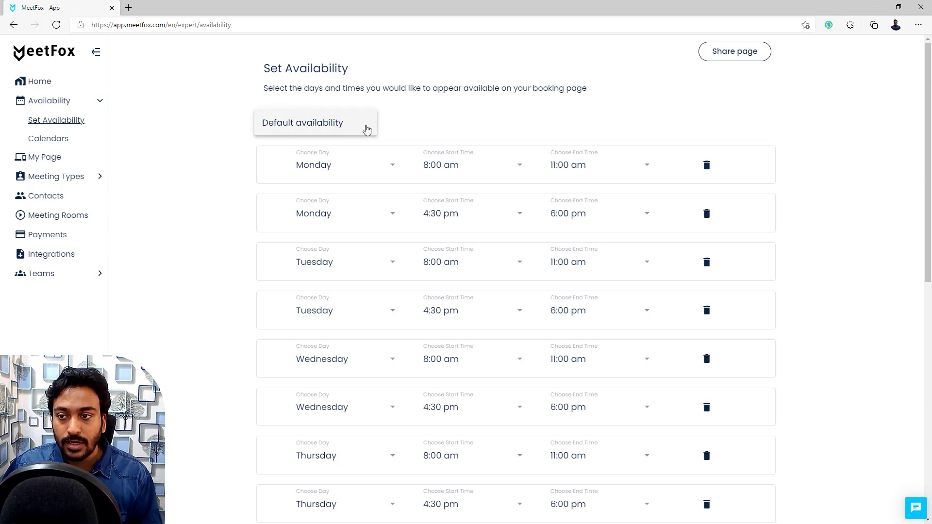
left_click(236, 140)
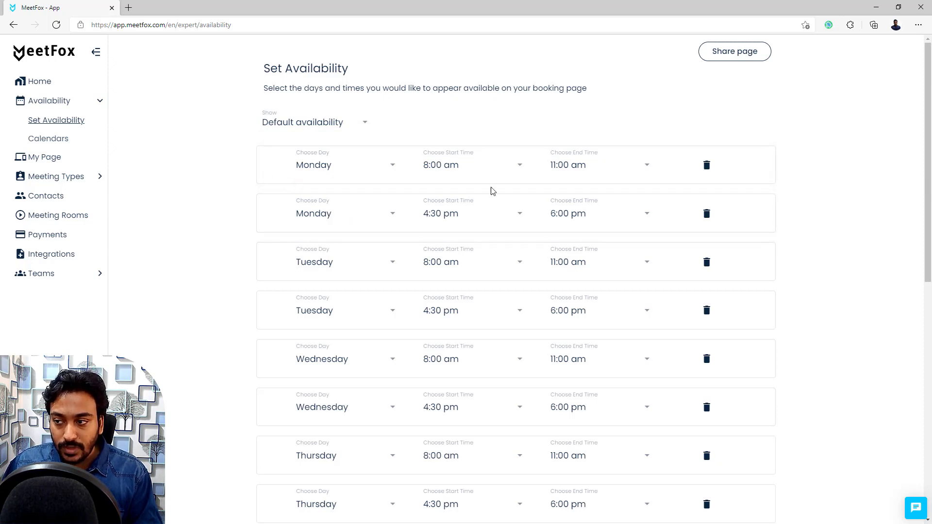
scroll(461, 227, "down", 7)
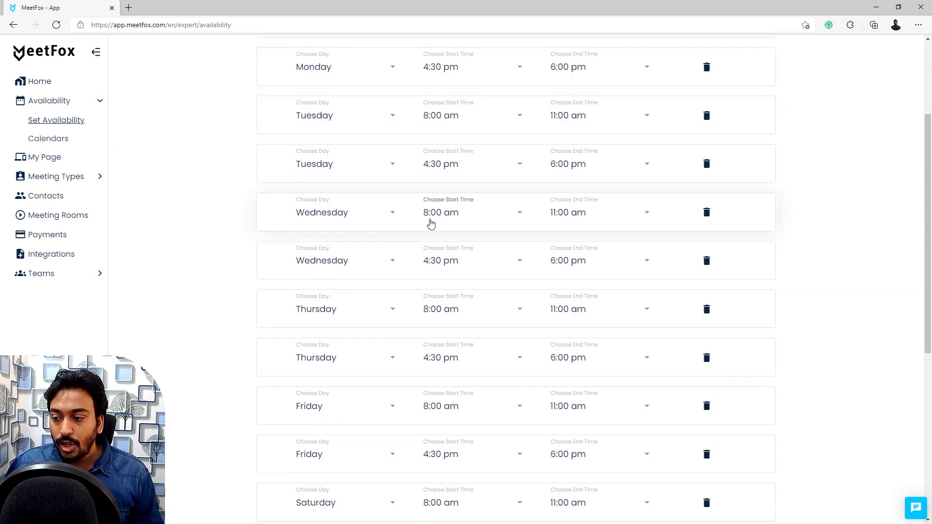
scroll(343, 283, "down", 1)
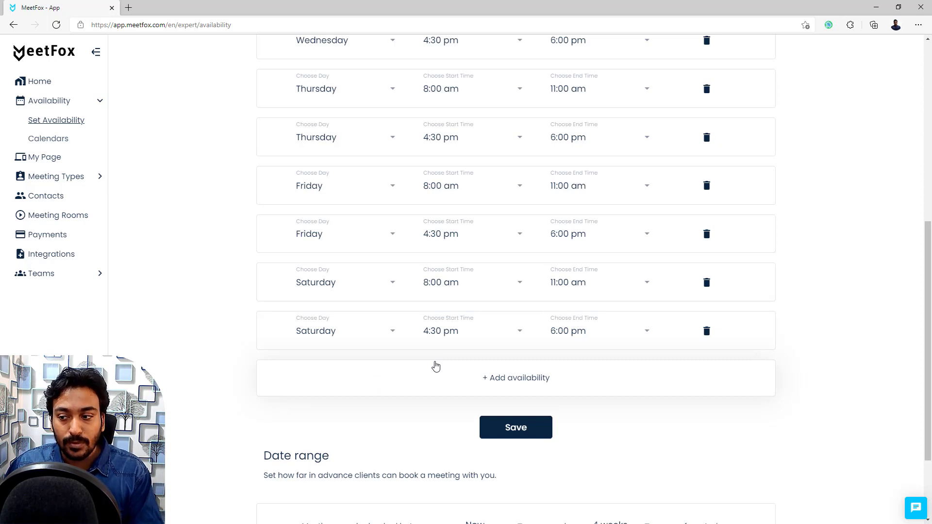
Step: Add a trial Sunday 9:00 am–5:00 pm availability slot, then delete it again
left_click(515, 384)
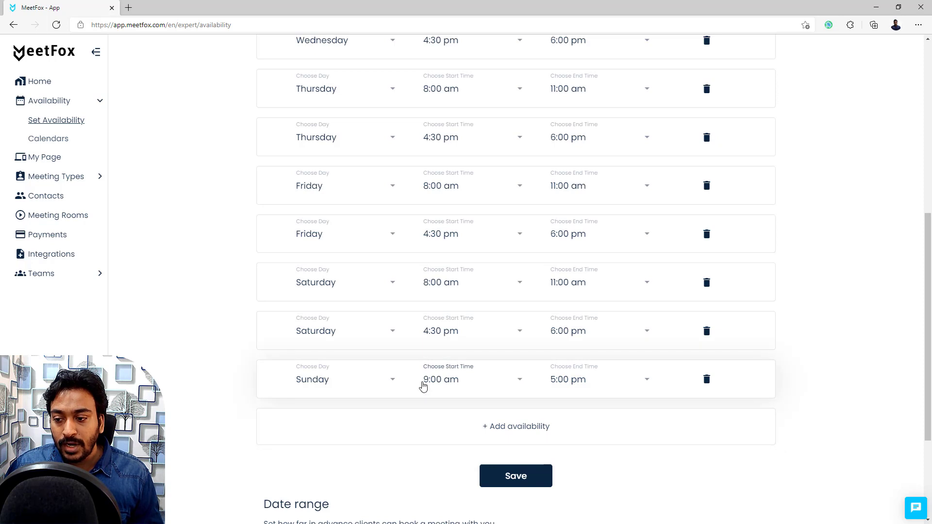
left_click(346, 387)
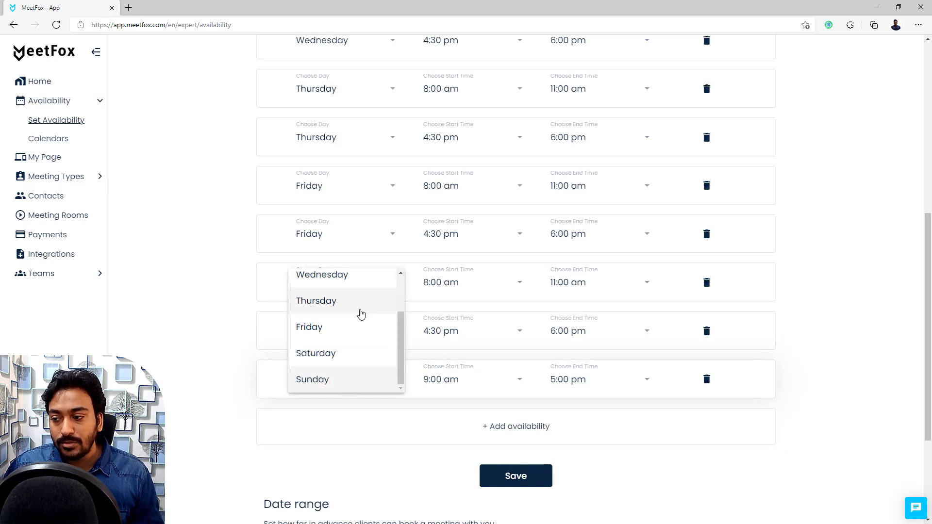
scroll(360, 313, "up", 2)
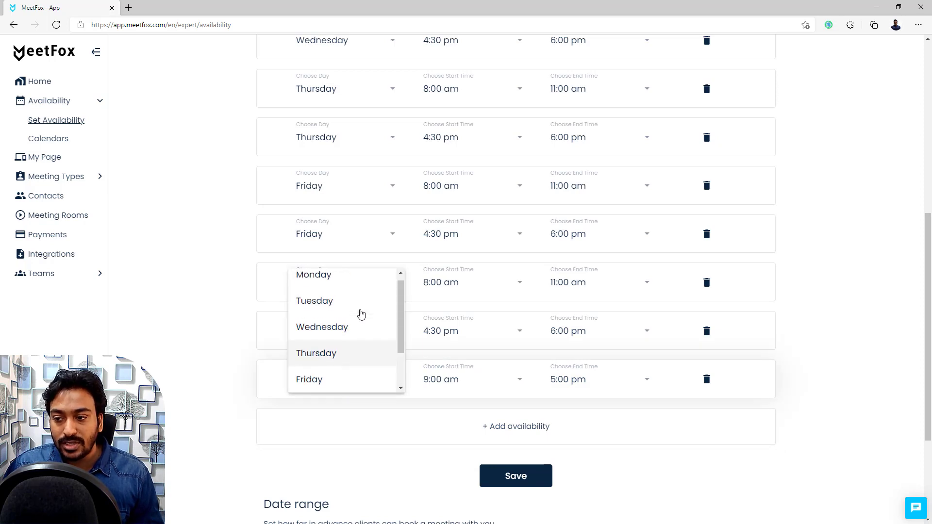
left_click(854, 395)
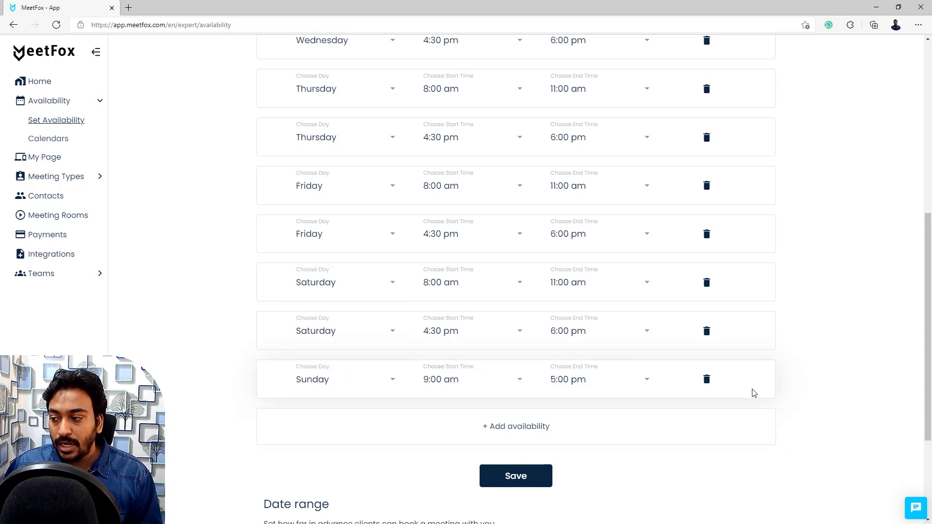
left_click(707, 381)
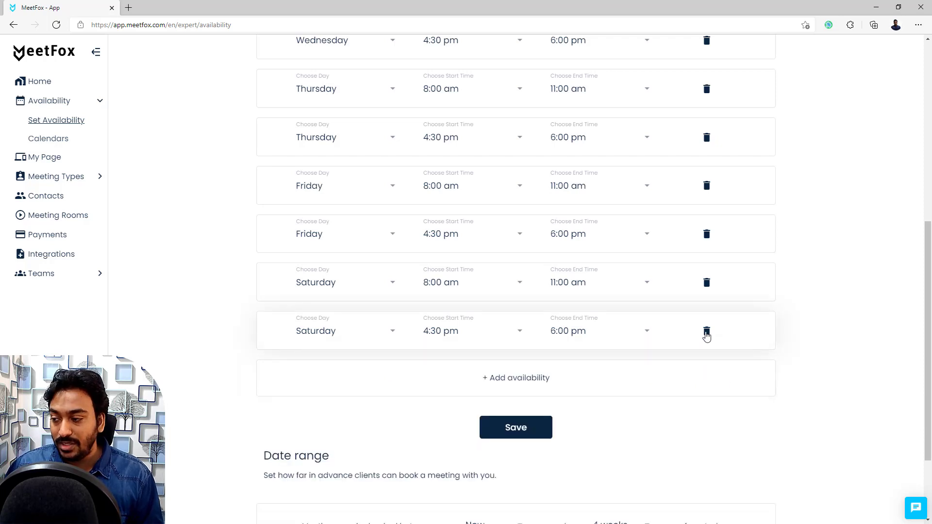
scroll(707, 335, "down", 3)
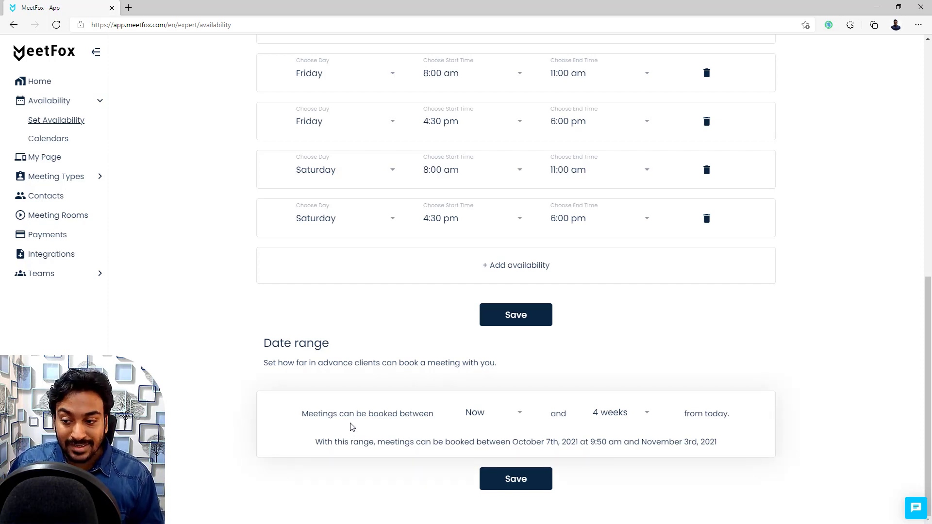
Step: Review the Date range start and end choices without changing them from Now and 4 weeks
left_click(499, 417)
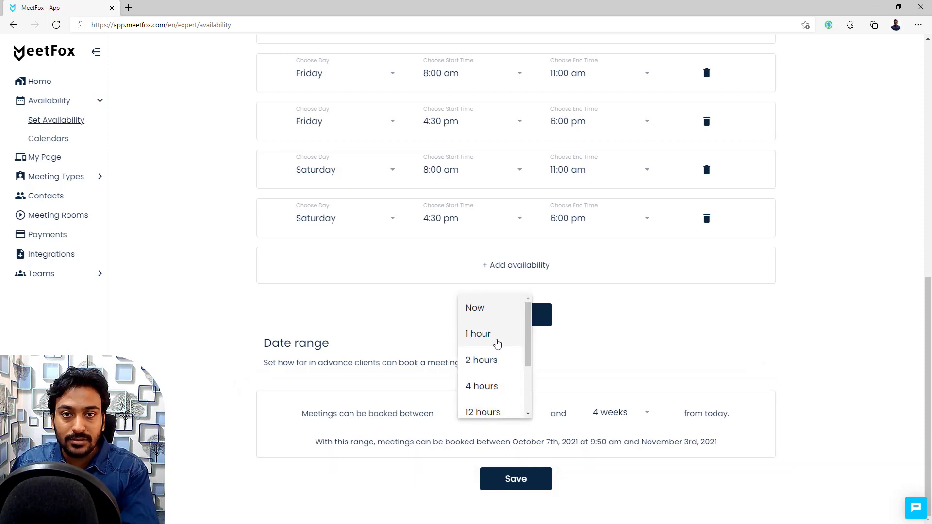
scroll(476, 389, "down", 1)
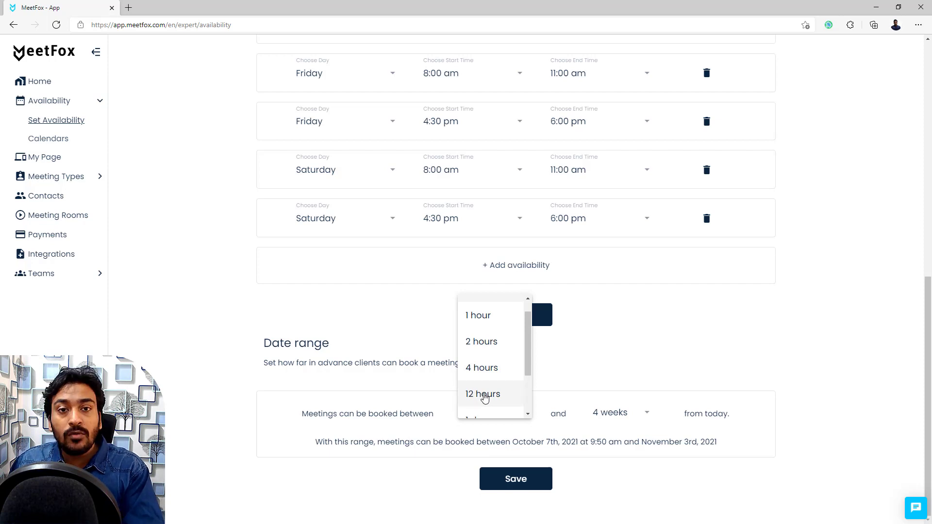
left_click(442, 416)
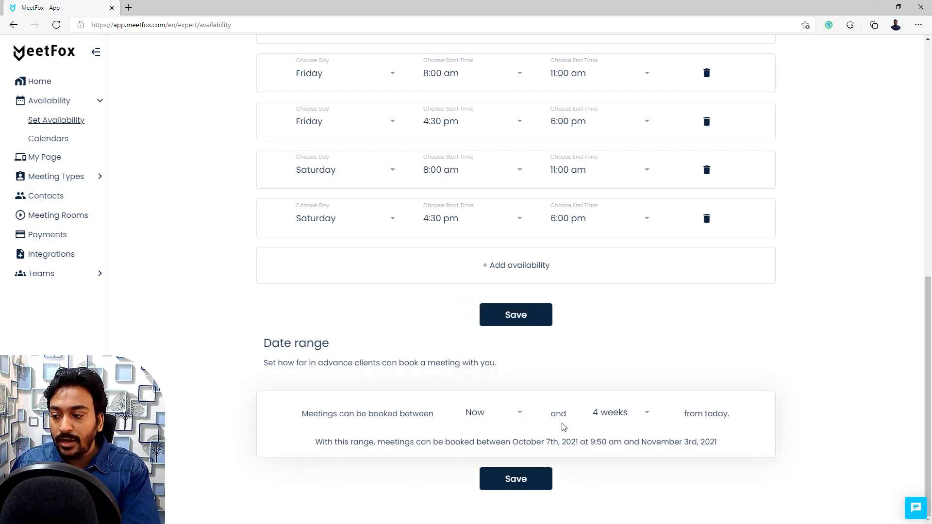
left_click(600, 420)
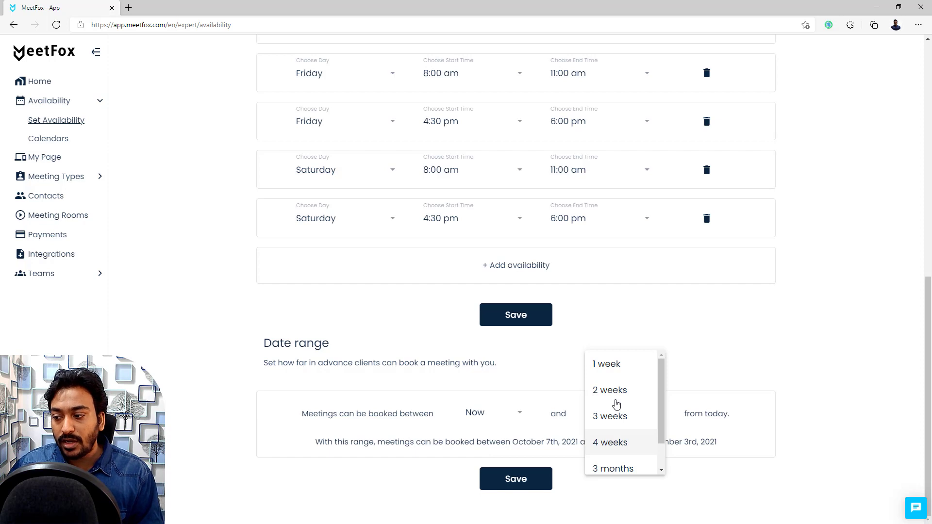
scroll(617, 404, "down", 1)
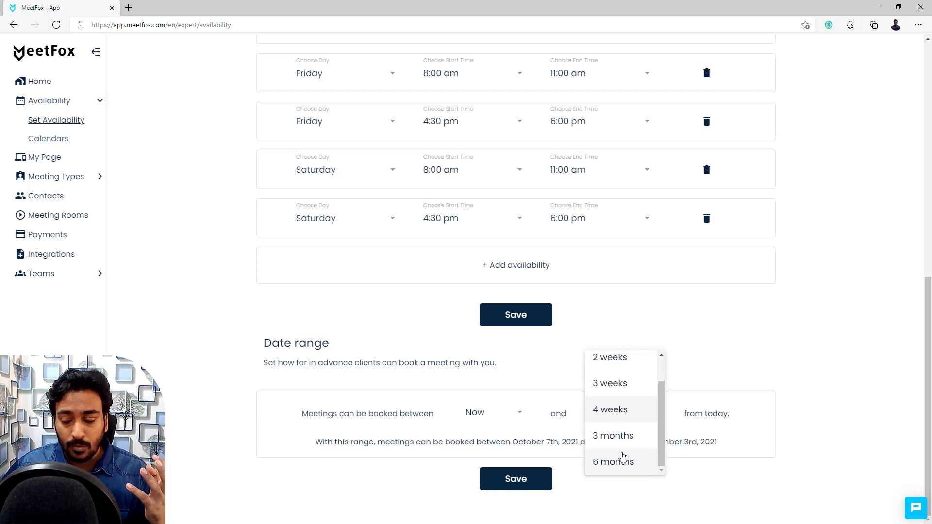
scroll(631, 408, "up", 1)
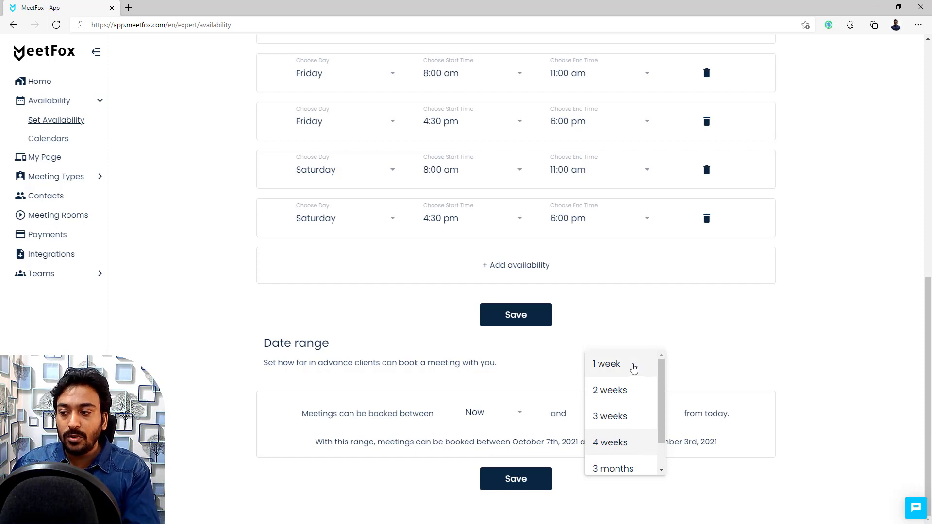
left_click(484, 417)
Step: Set the earliest booking time to 2 hours, keep 4 weeks ahead, and save
left_click(479, 415)
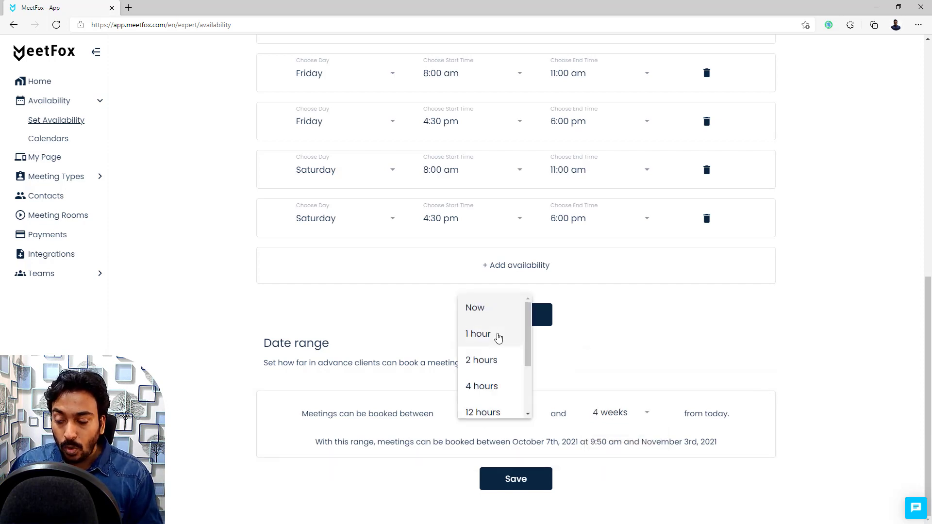
left_click(483, 360)
left_click(609, 420)
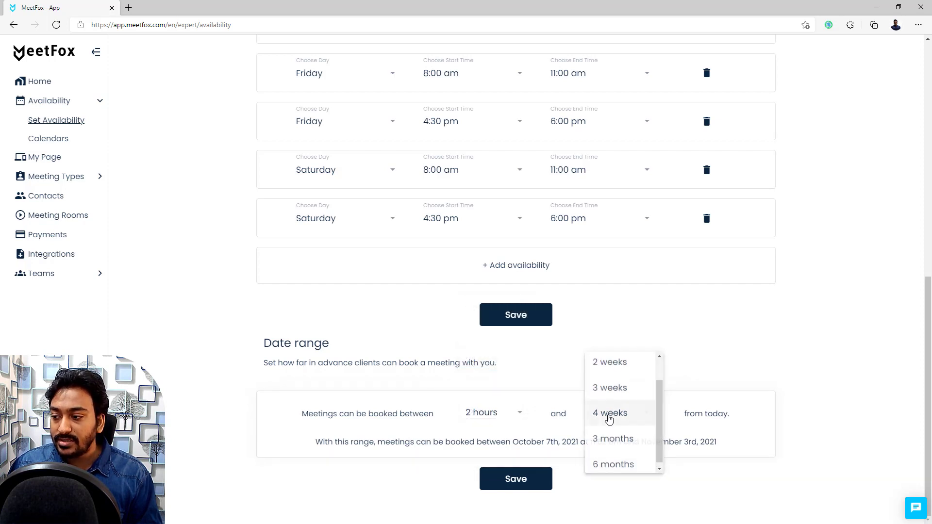
scroll(615, 389, "up", 1)
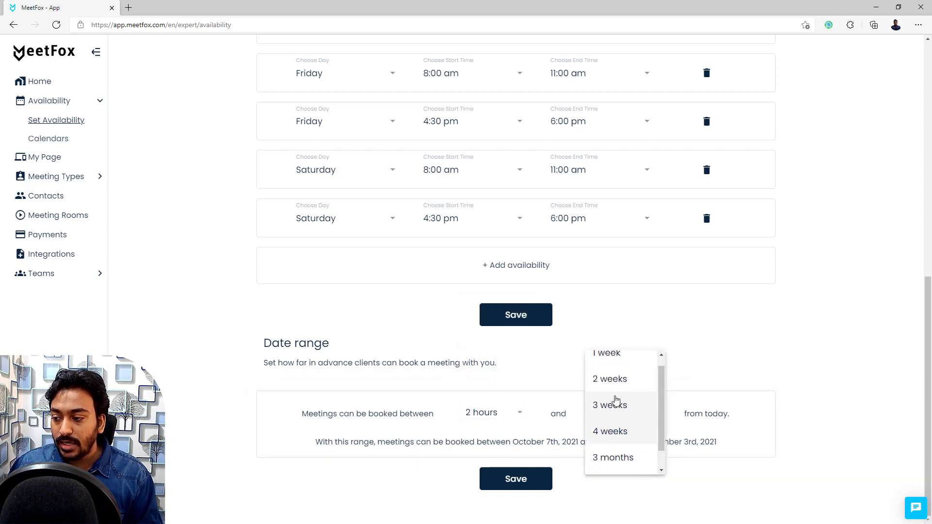
left_click(602, 431)
left_click(534, 487)
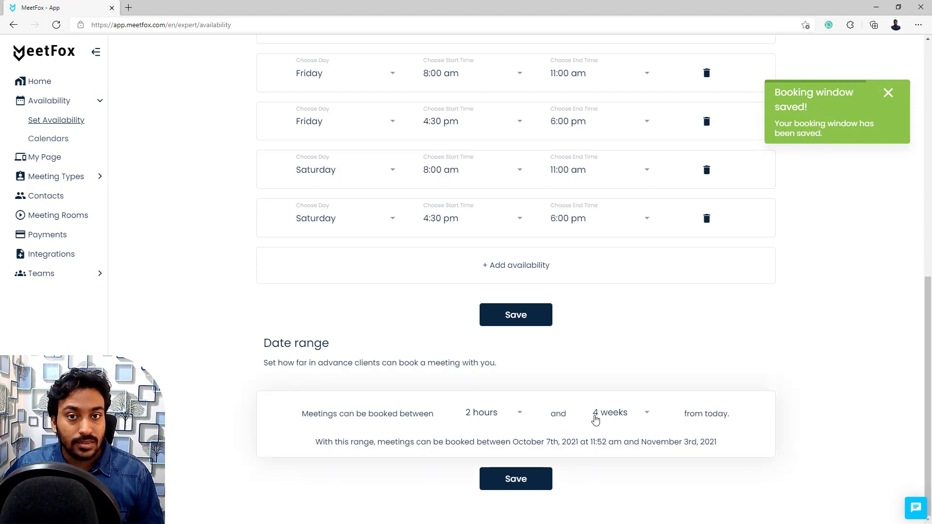
scroll(318, 314, "up", 10)
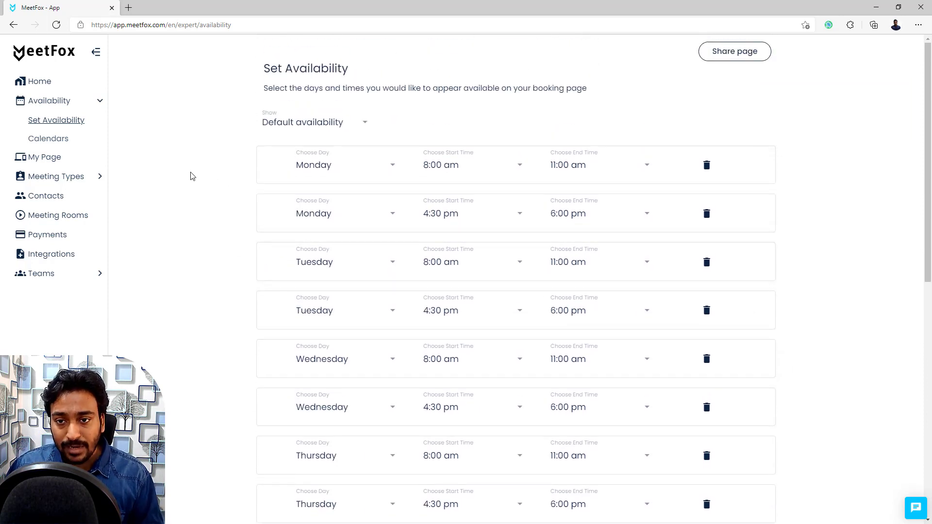
Step: Review connected calendars on the Calendars page, then open the My Page editor
left_click(62, 143)
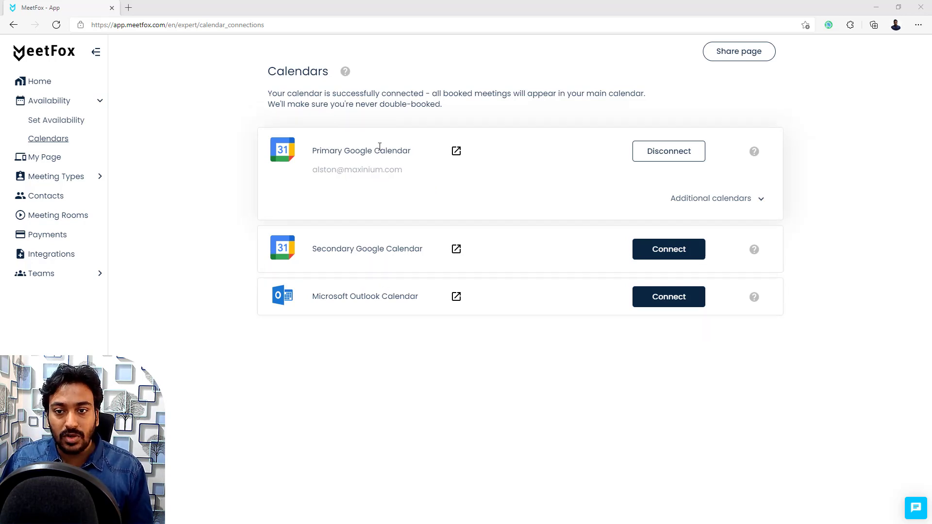
left_click(49, 167)
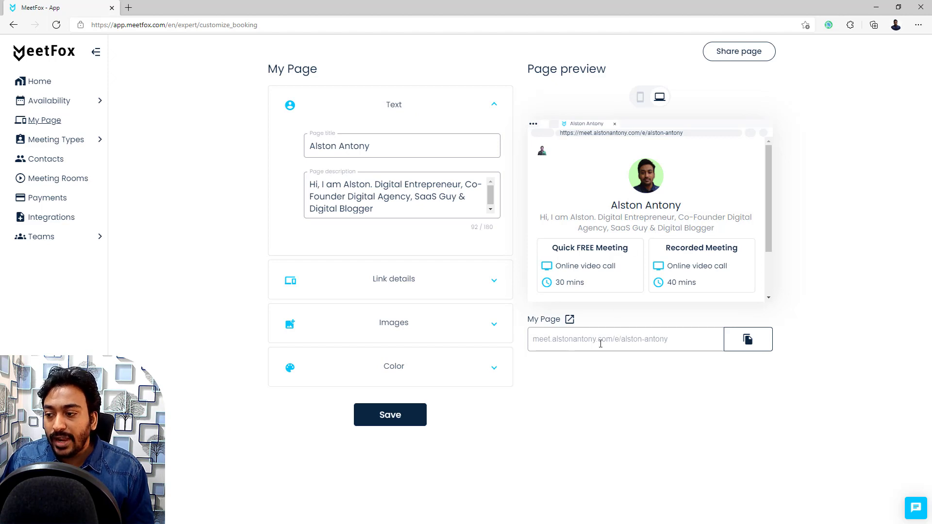
Step: Open the public booking page in a new tab and compare it with the editor's page title
left_click(569, 320)
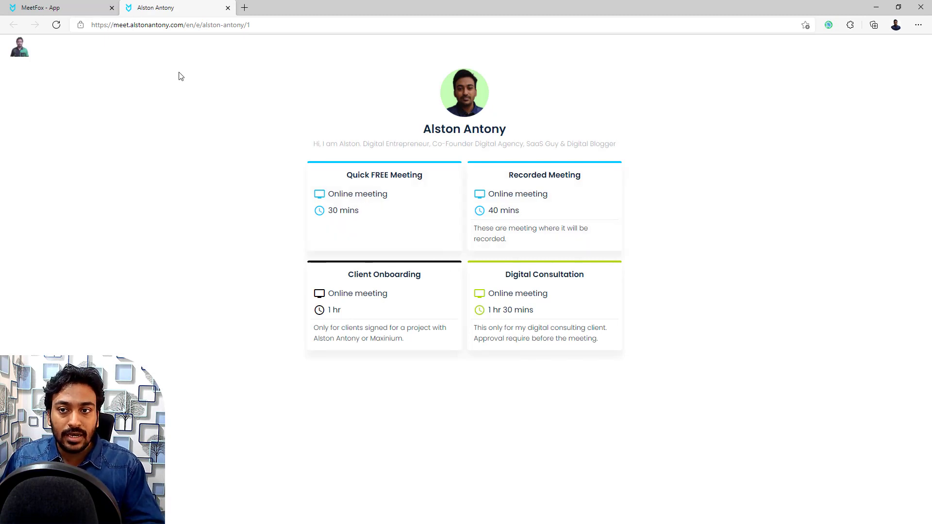
left_click(72, 4)
left_click(341, 147)
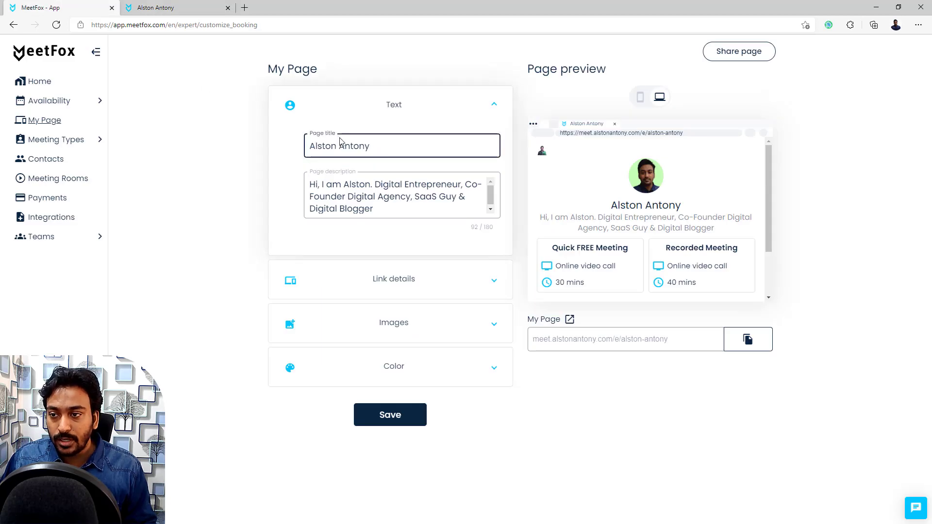
left_click(192, 8)
left_click(48, 6)
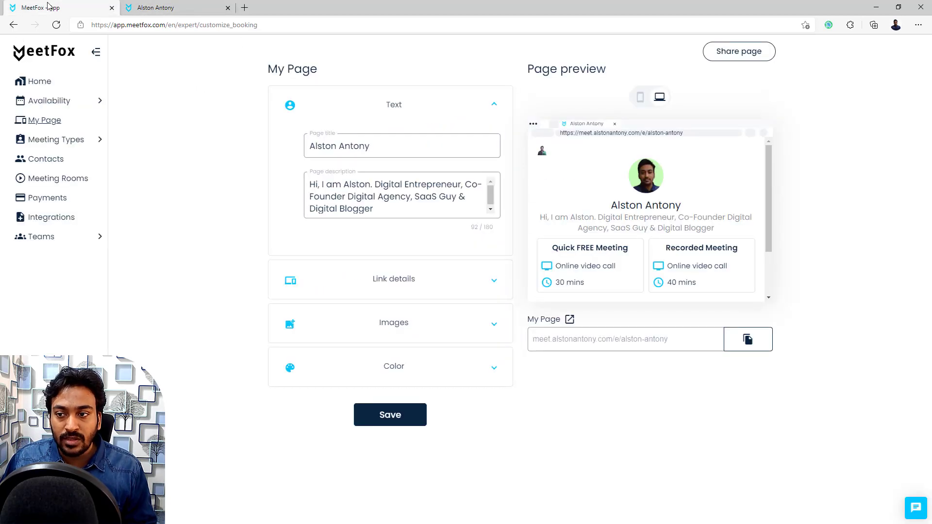
Step: Expand Link details showing the booking page URL, optional custom domain and EN language
left_click(348, 193)
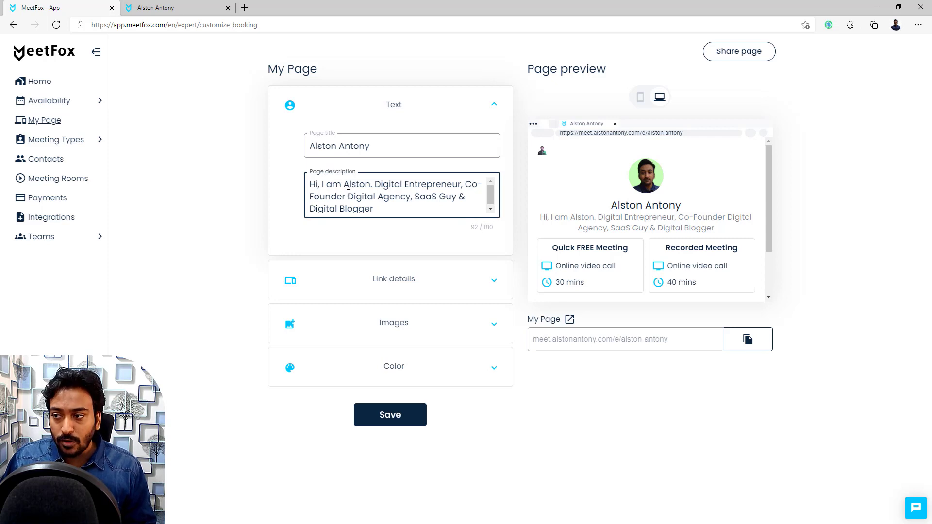
left_click(403, 284)
left_click(403, 283)
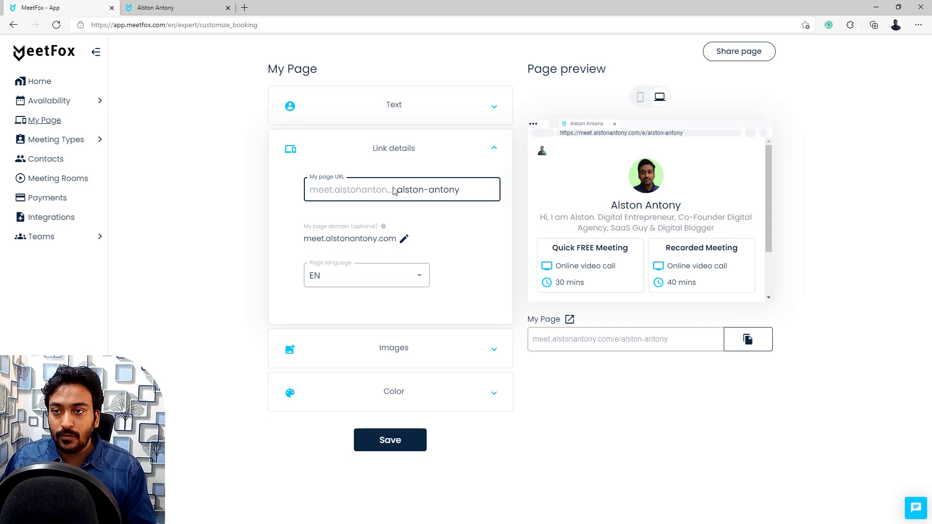
left_click(194, 8)
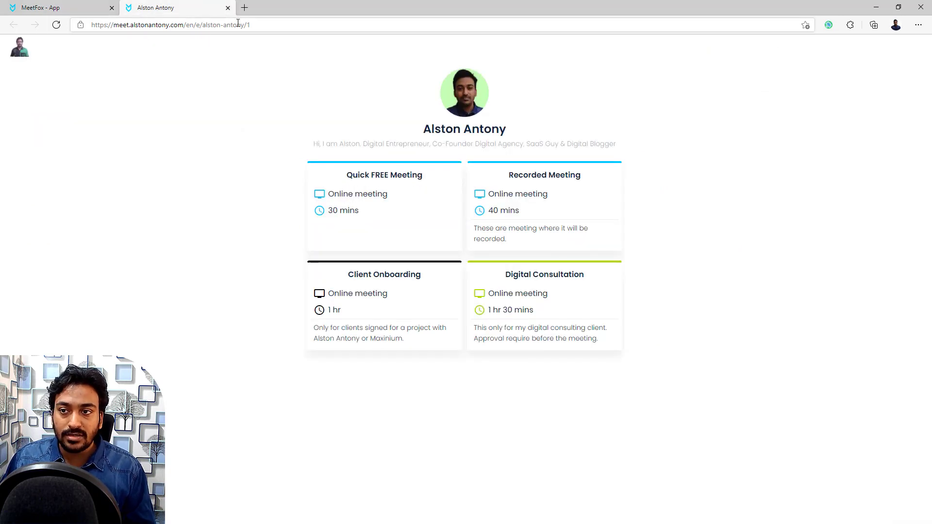
left_click(59, 8)
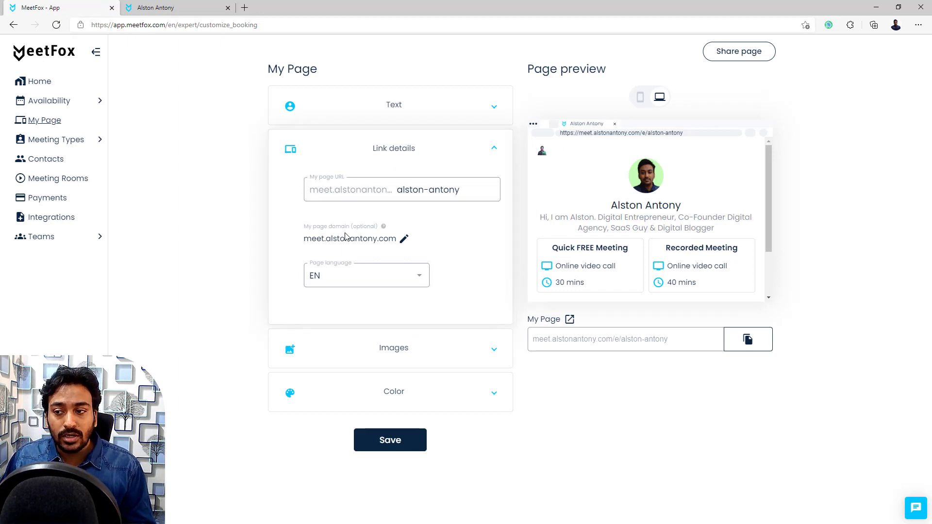
Step: Open the custom booking domain setup, cancel without changes, and check the public booking page
left_click(404, 240)
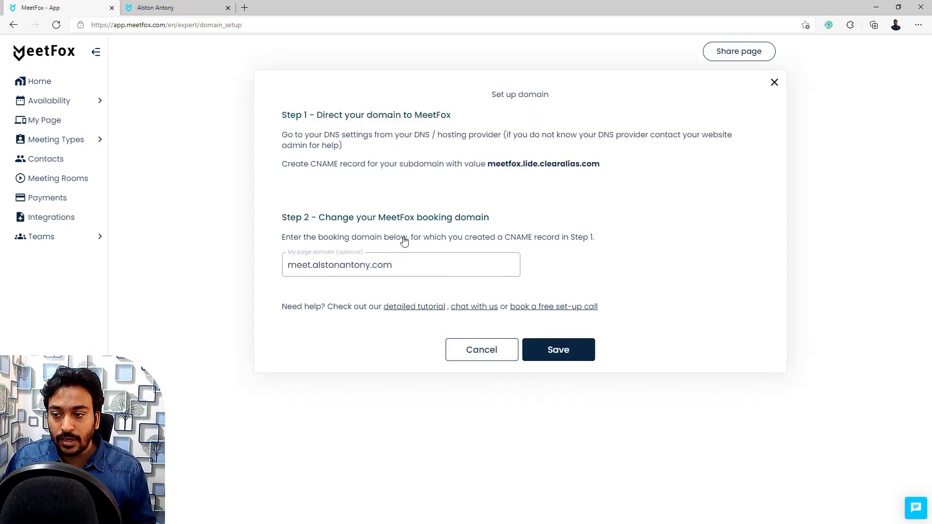
left_click(313, 302)
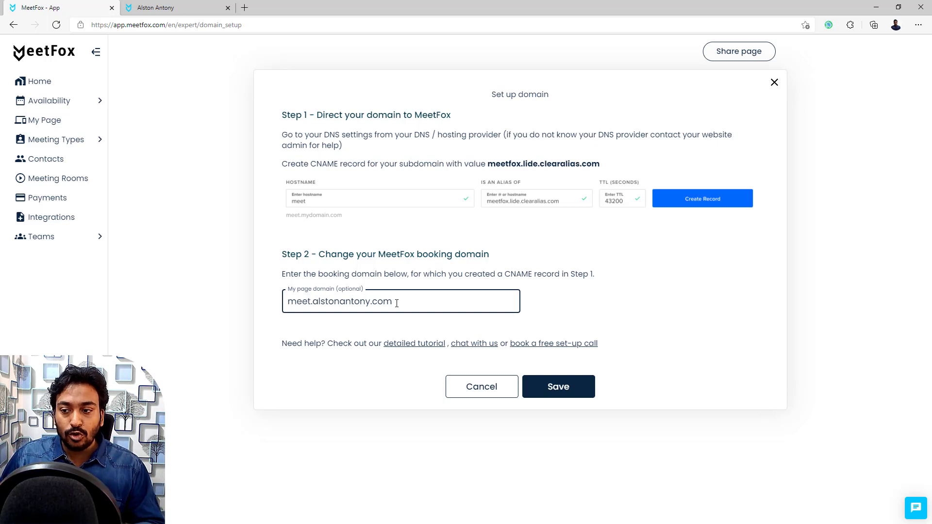
left_click(455, 384)
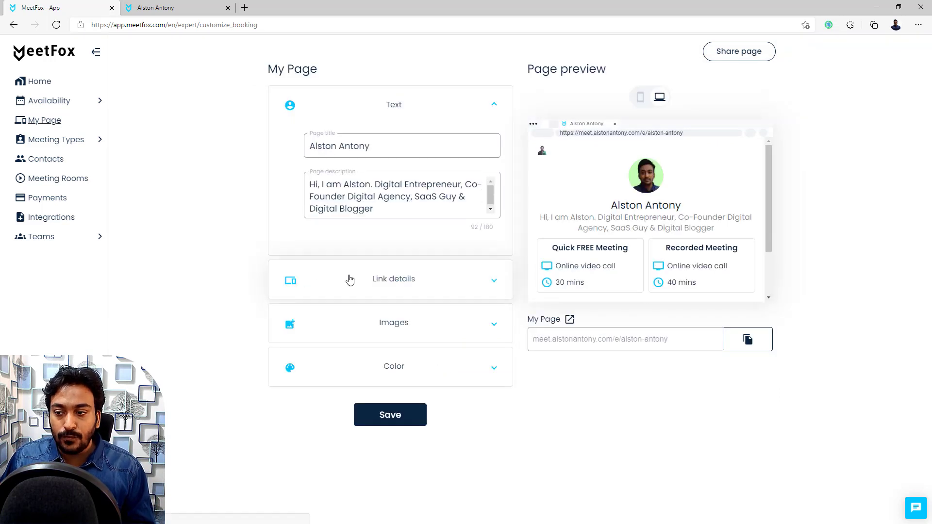
left_click(349, 277)
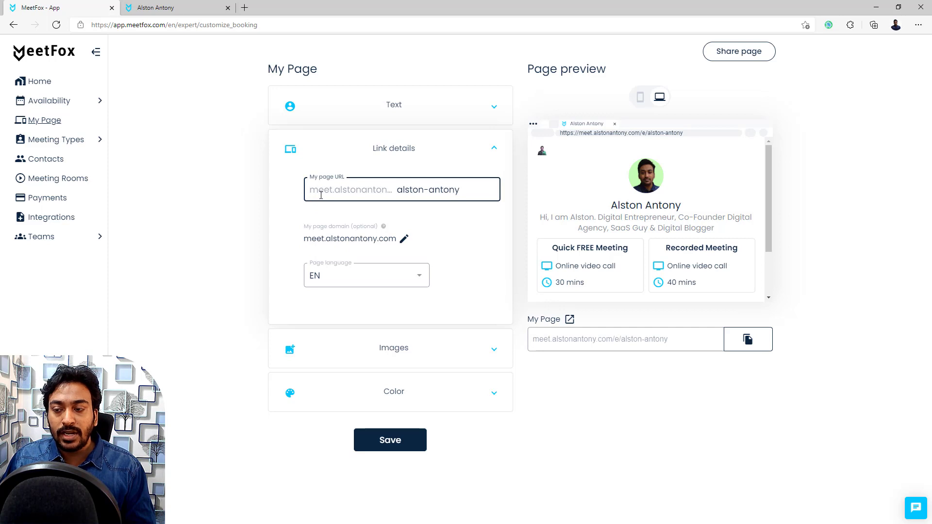
left_click(194, 6)
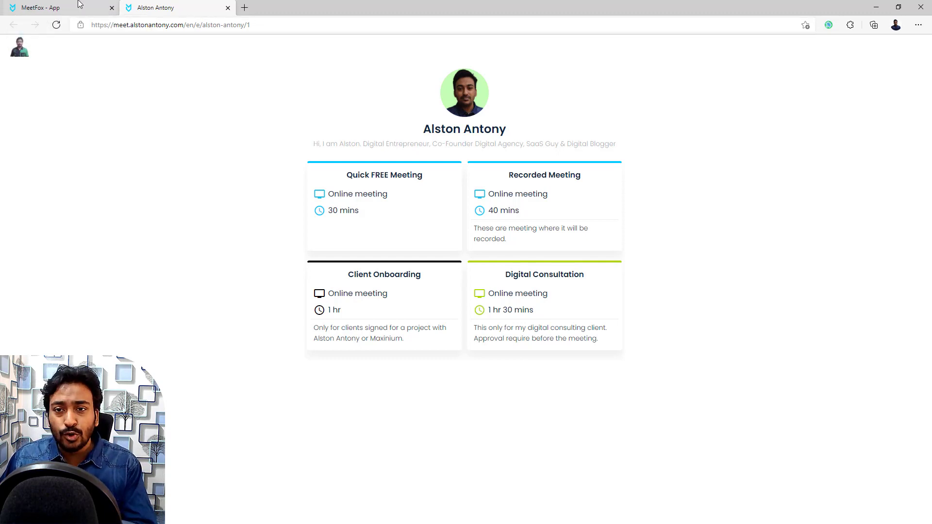
left_click(43, 8)
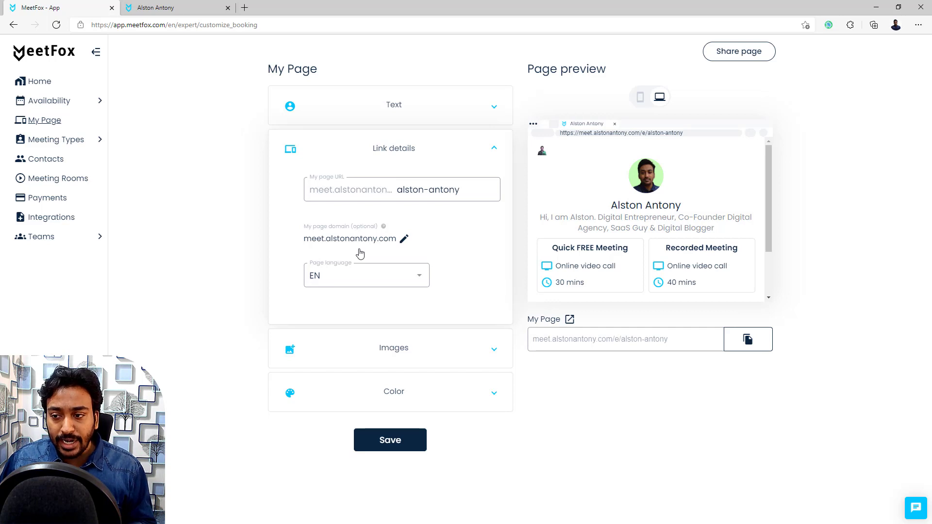
Step: Reopen and cancel the domain setup, then expand Images with profile picture, logo and favicon options
left_click(402, 239)
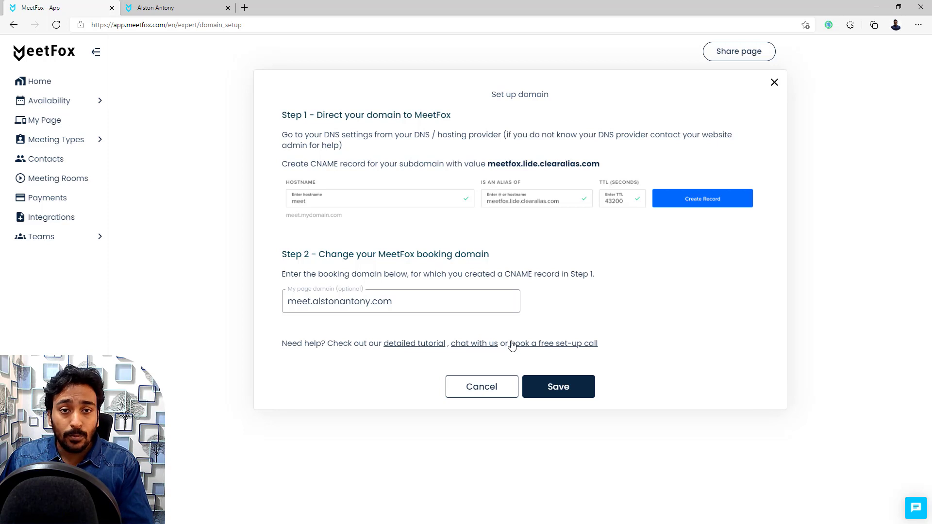
left_click(475, 389)
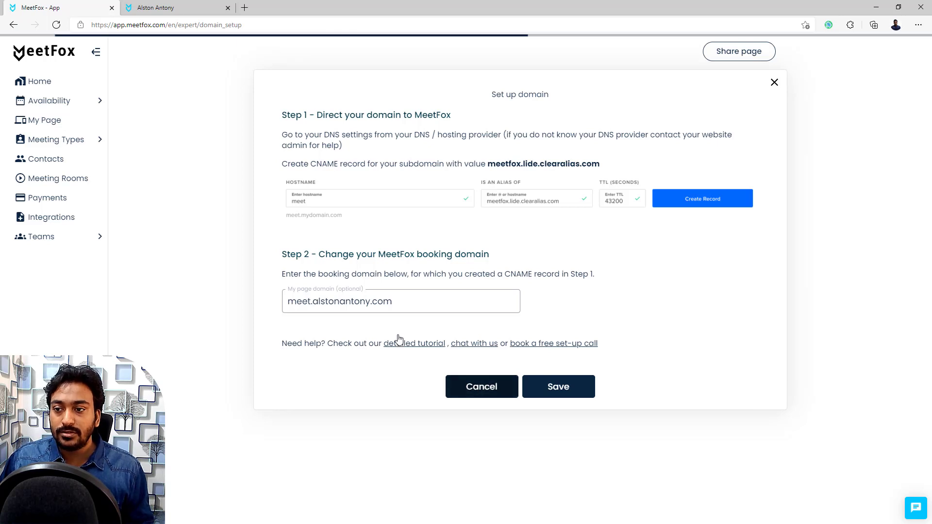
left_click(353, 278)
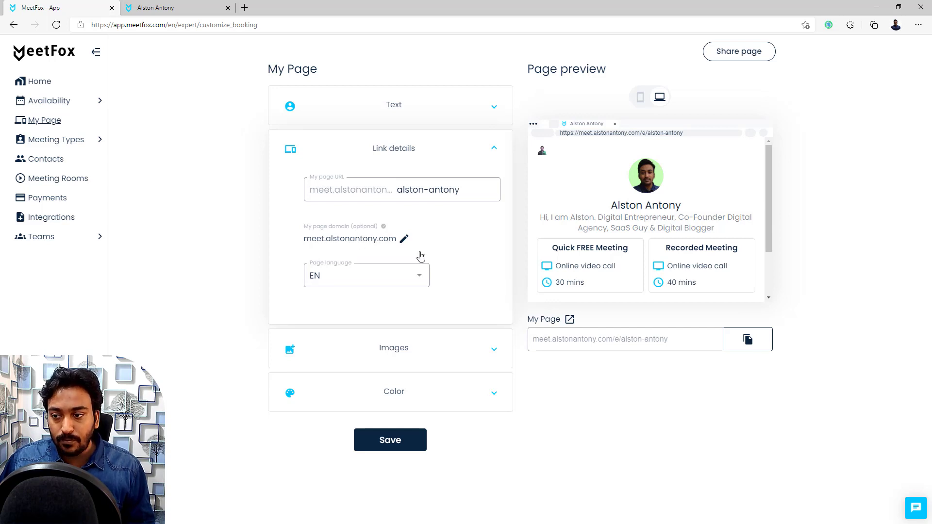
left_click(427, 354)
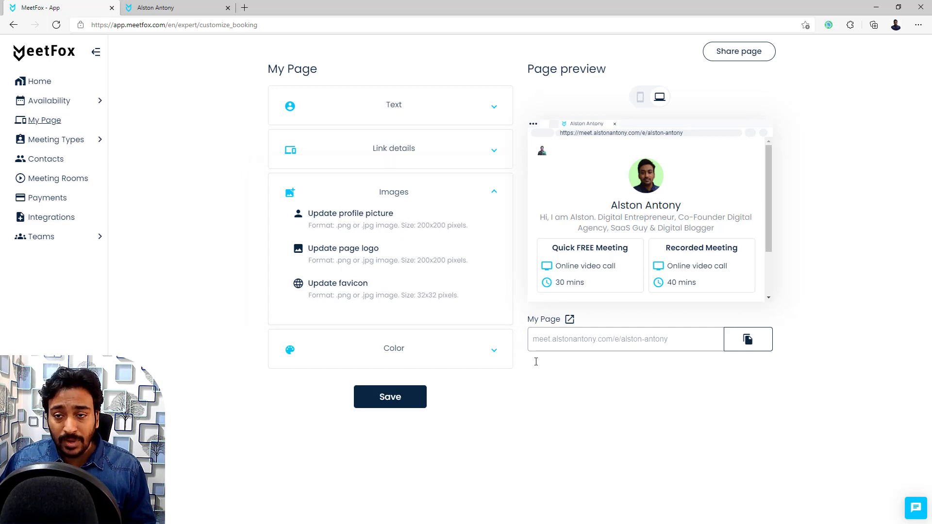
Step: Compare with the public booking page and expand Color, showing the blue scheduling page colour
left_click(214, 6)
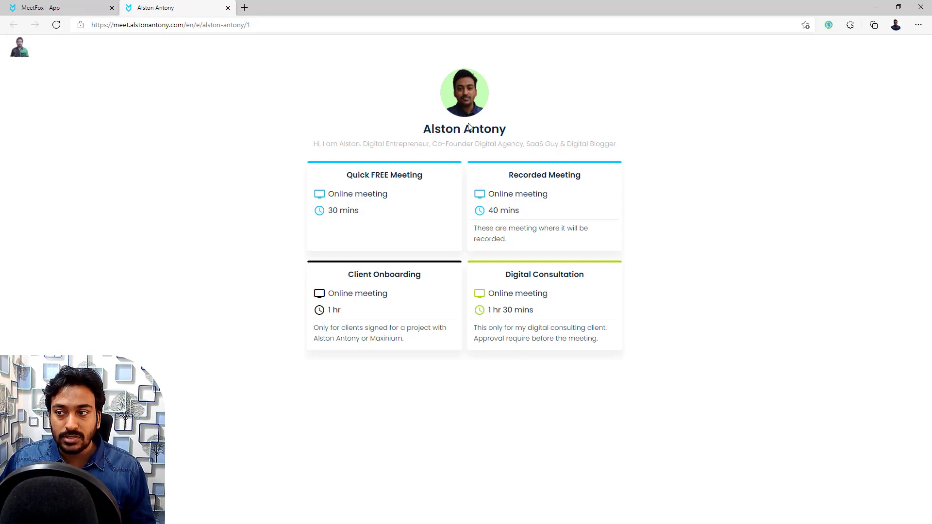
left_click(80, 6)
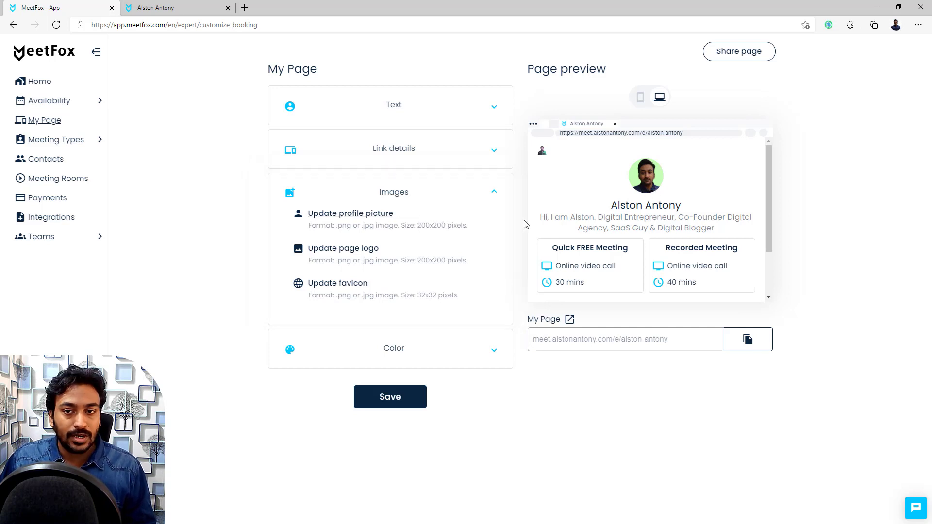
left_click(406, 347)
left_click(190, 8)
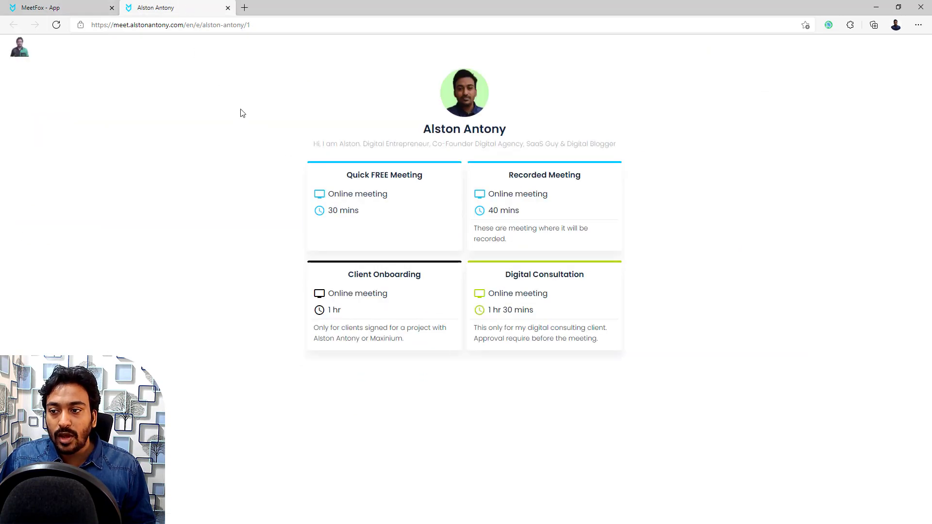
left_click(91, 7)
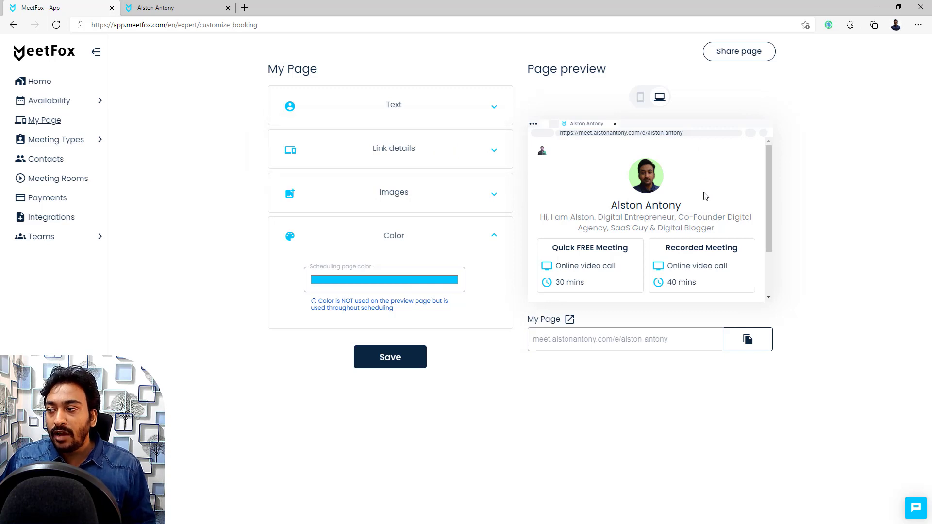
Step: Preview the booking page in mobile layout, then go to Meeting Types > Edit Meeting Types
scroll(714, 230, "down", 1)
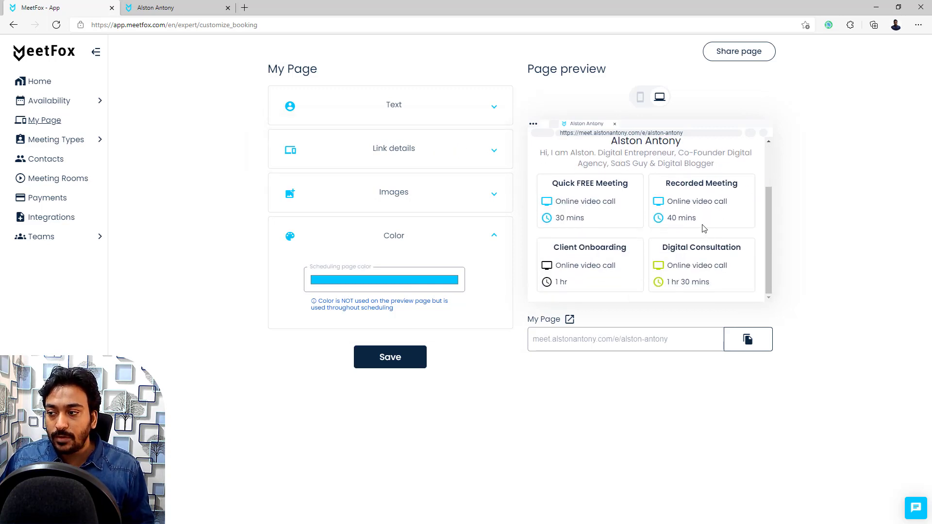
scroll(704, 228, "up", 3)
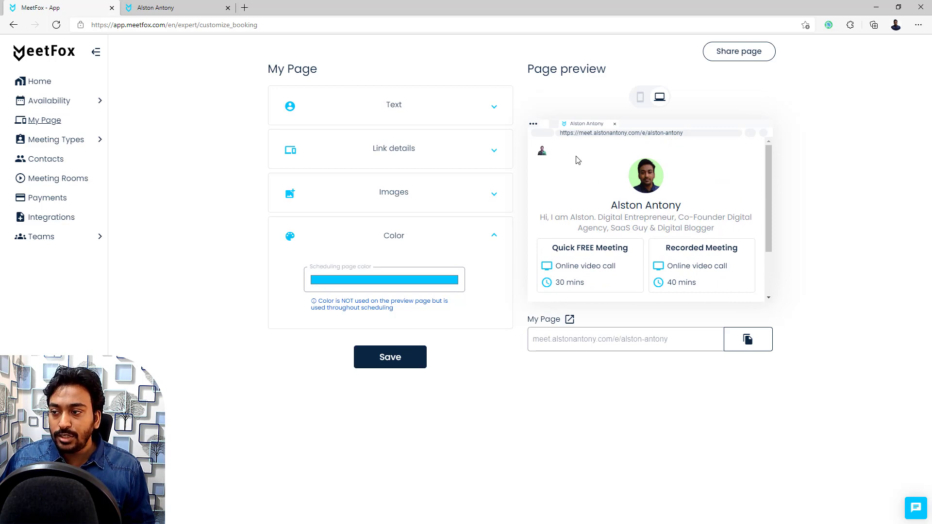
left_click(640, 99)
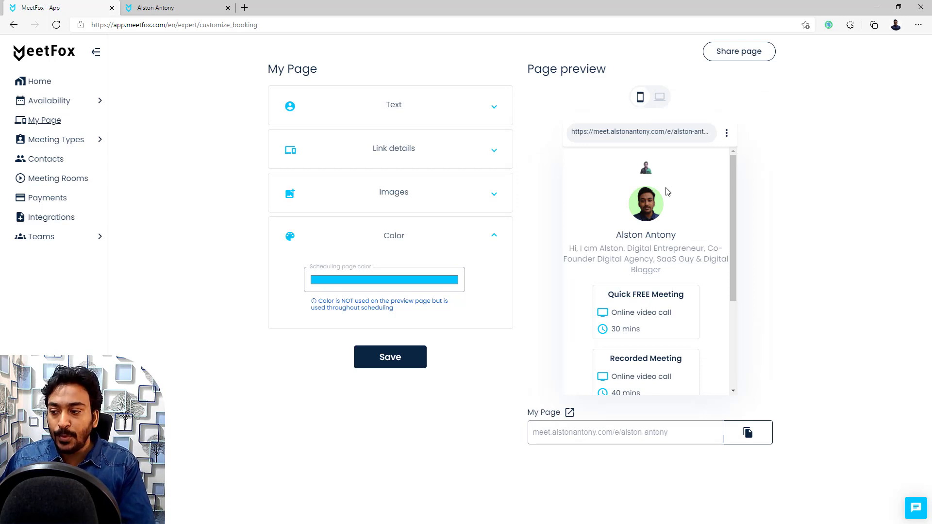
scroll(667, 192, "down", 3)
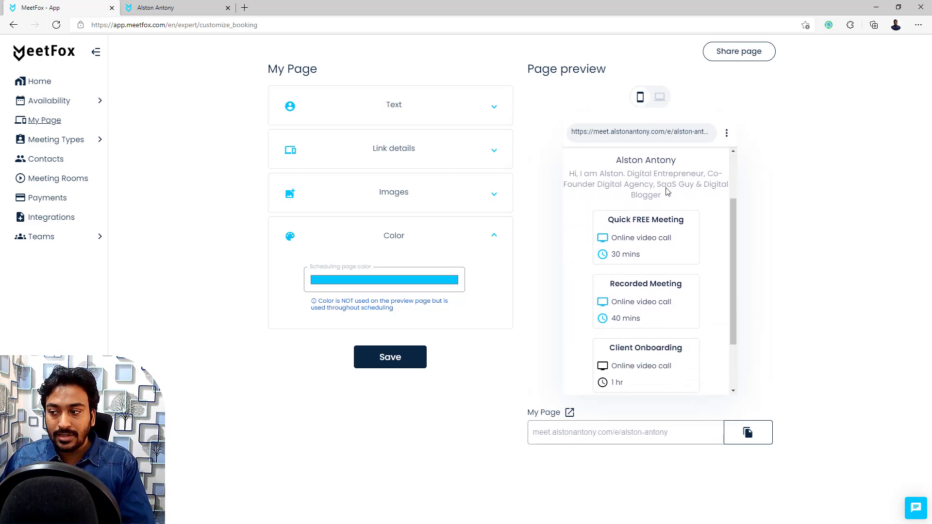
scroll(667, 192, "down", 3)
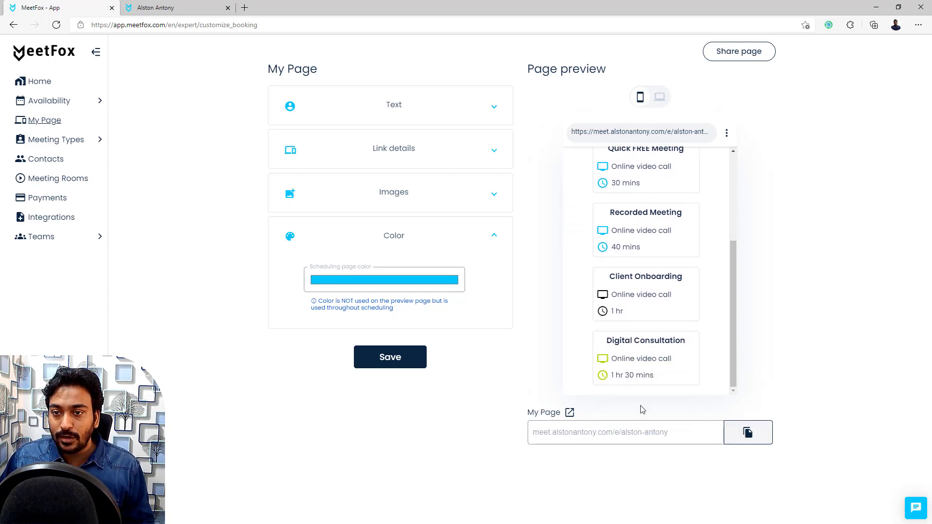
left_click(54, 141)
left_click(58, 160)
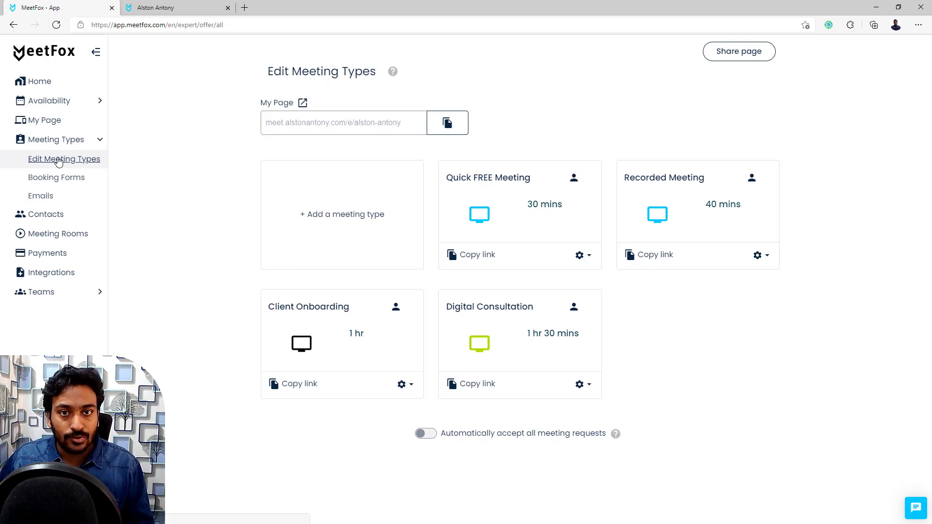
left_click(177, 8)
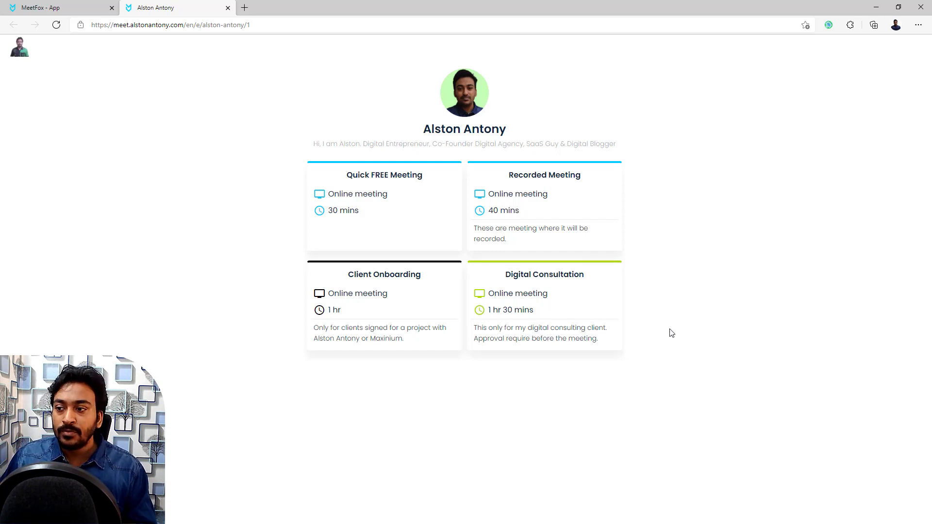
left_click(80, 7)
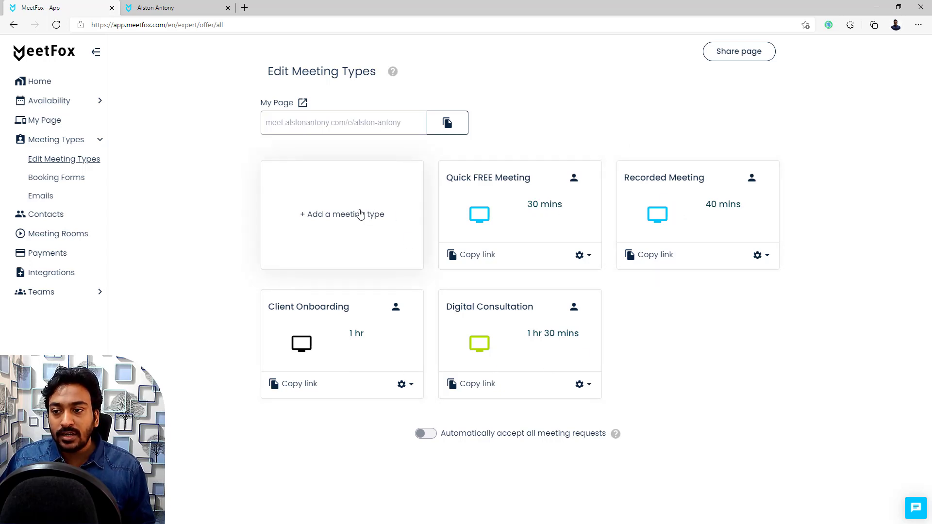
Step: Add a Personal meeting type named 'Video Demo' and view its Location choices
left_click(347, 220)
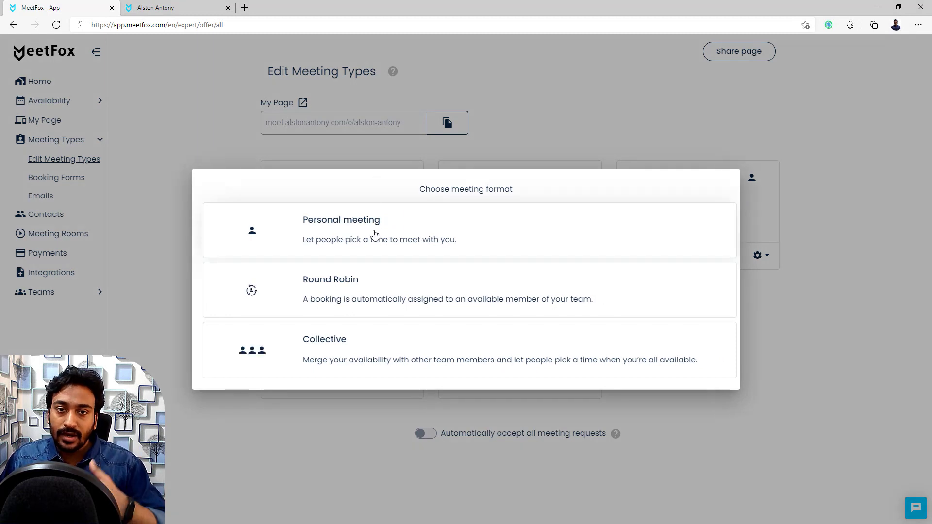
key("ctrl+Tab")
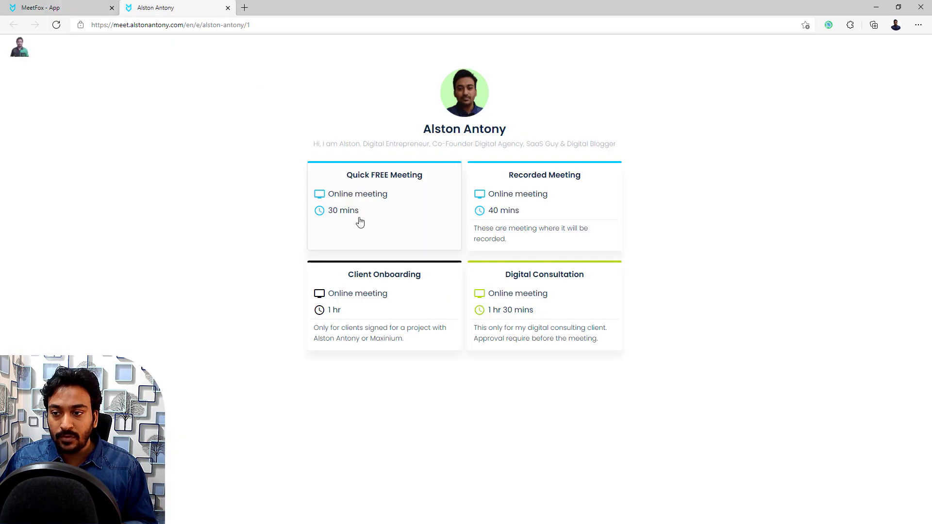
key("ctrl+Tab")
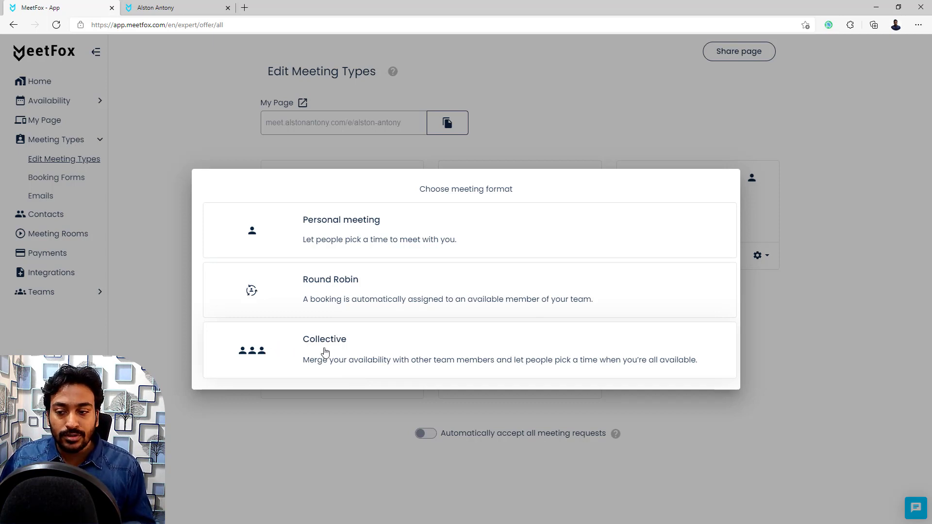
left_click(349, 238)
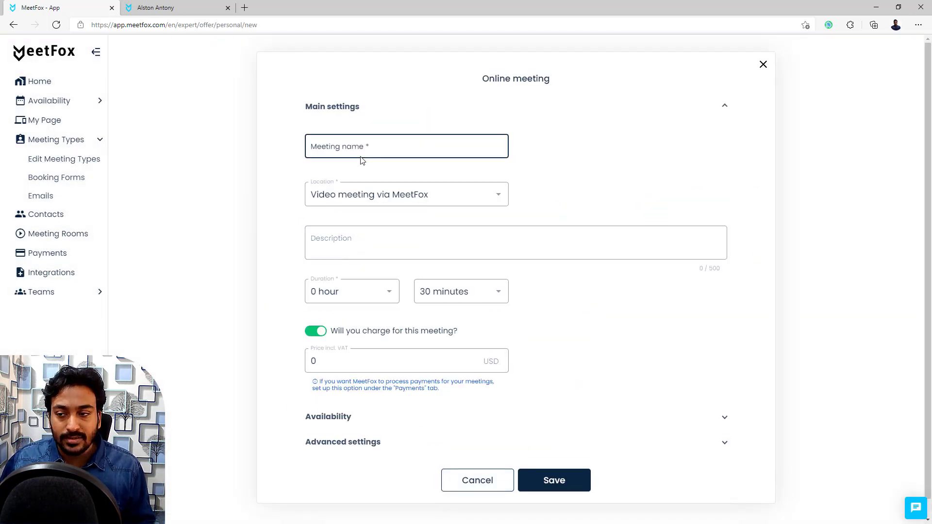
left_click(342, 156)
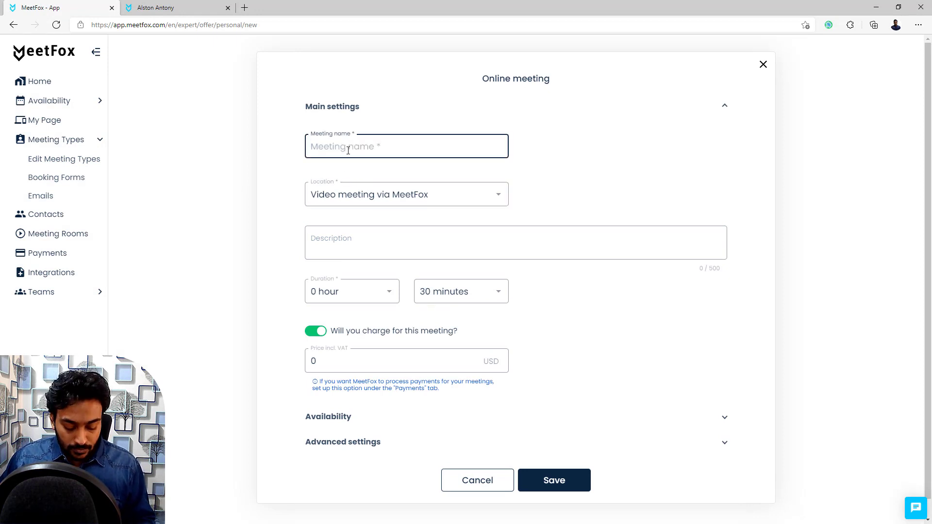
type("Video Demo")
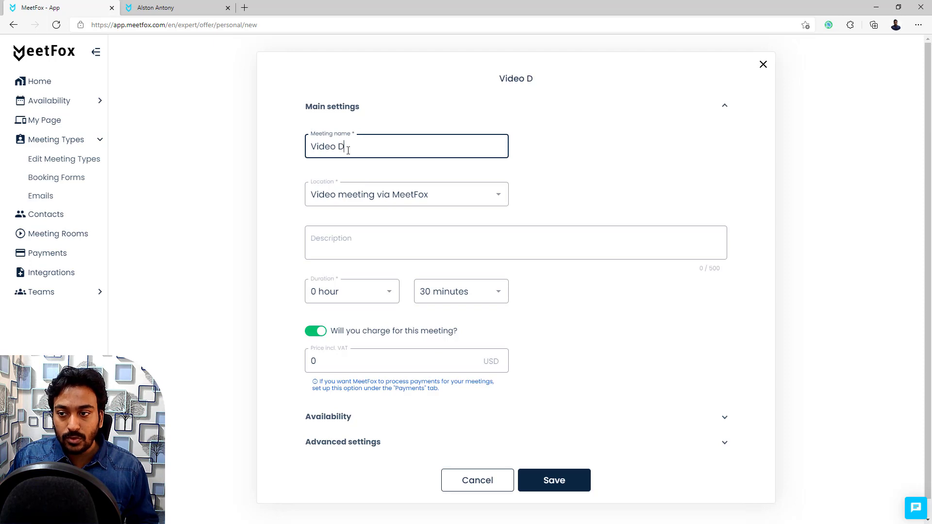
left_click(343, 202)
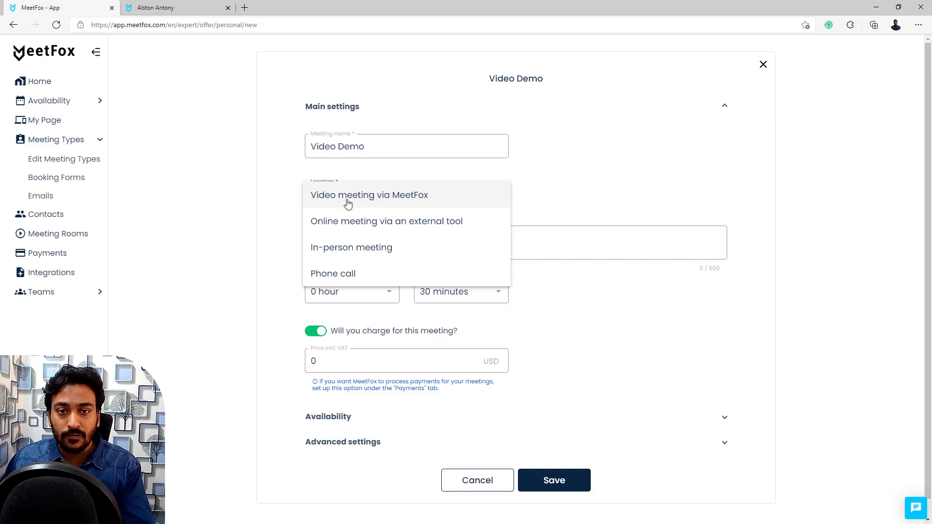
left_click(349, 230)
left_click(589, 194)
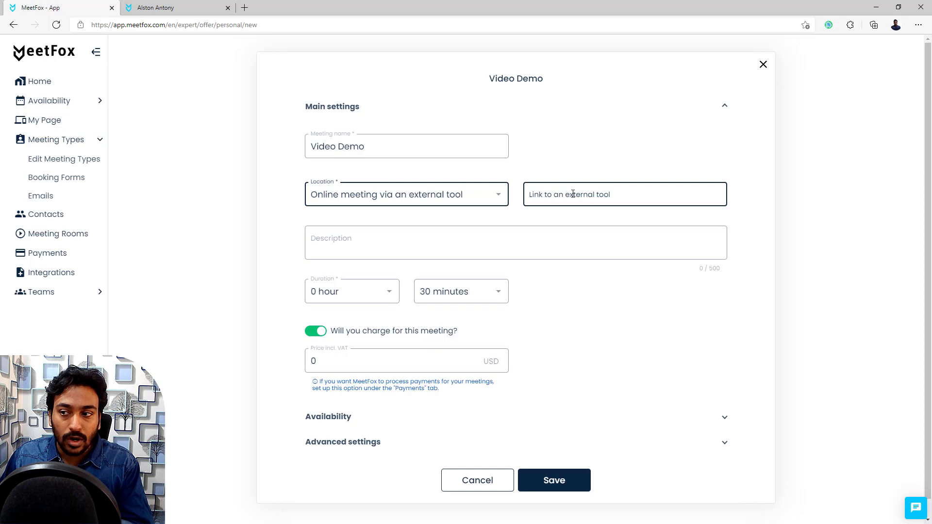
left_click(495, 194)
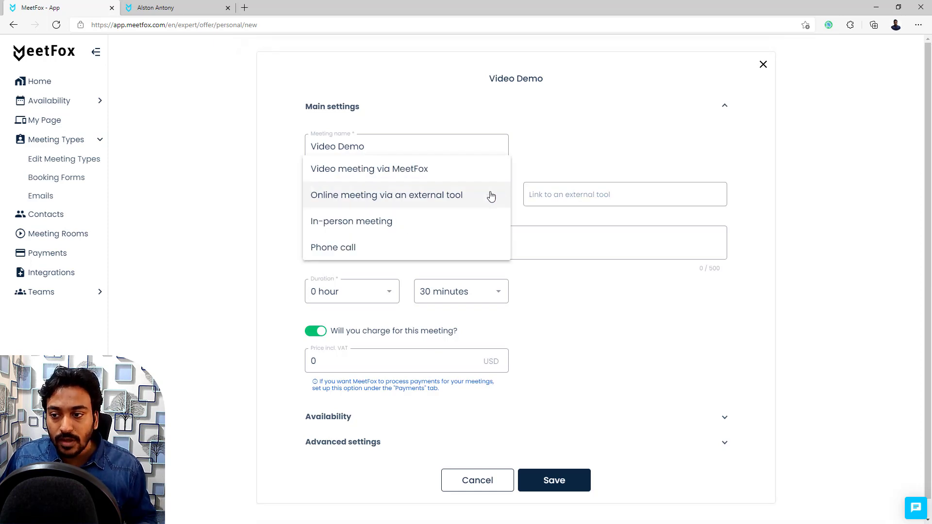
left_click(372, 228)
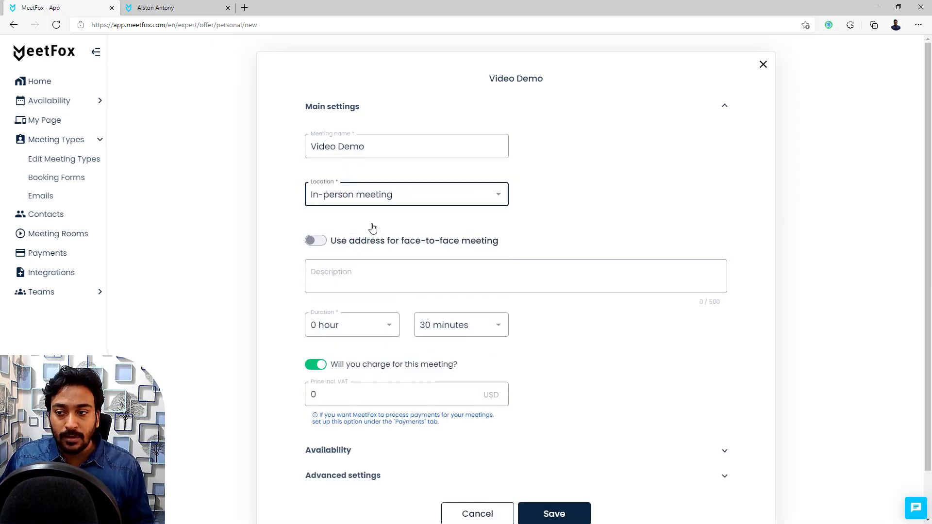
left_click(317, 241)
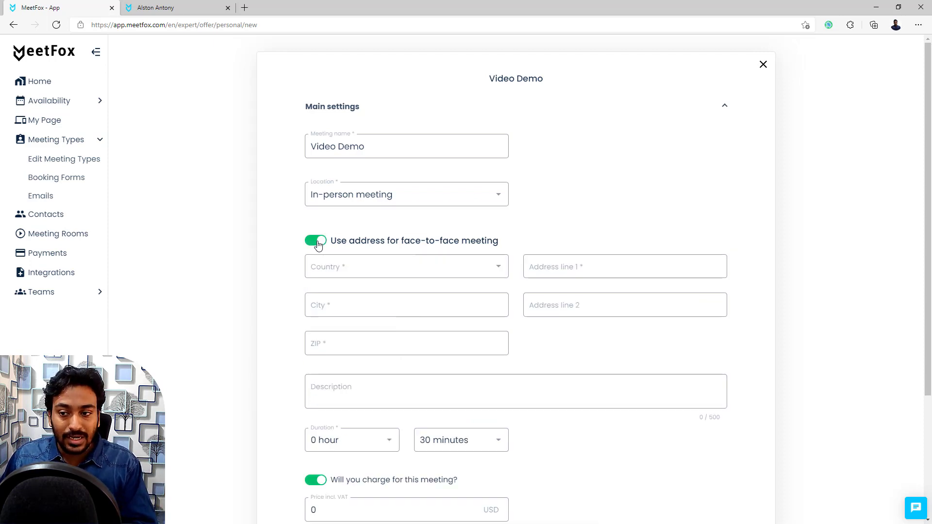
left_click(317, 241)
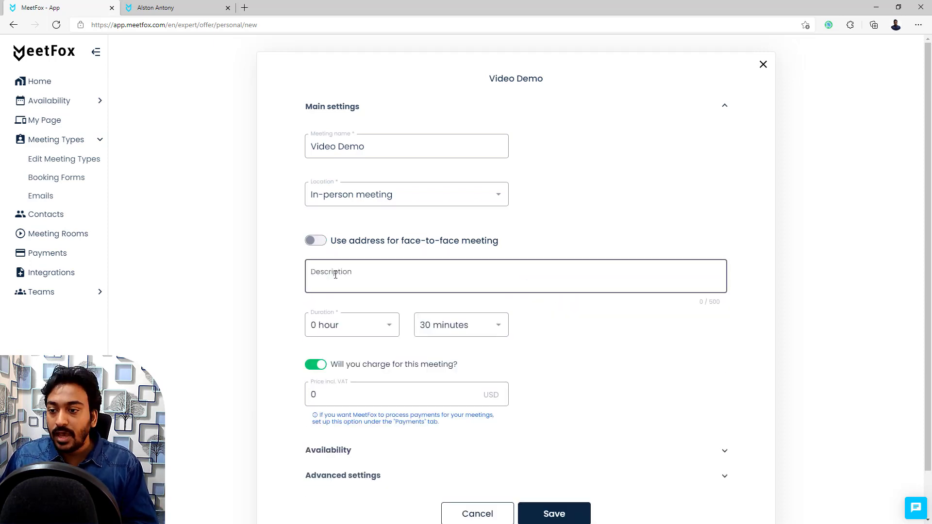
left_click(361, 185)
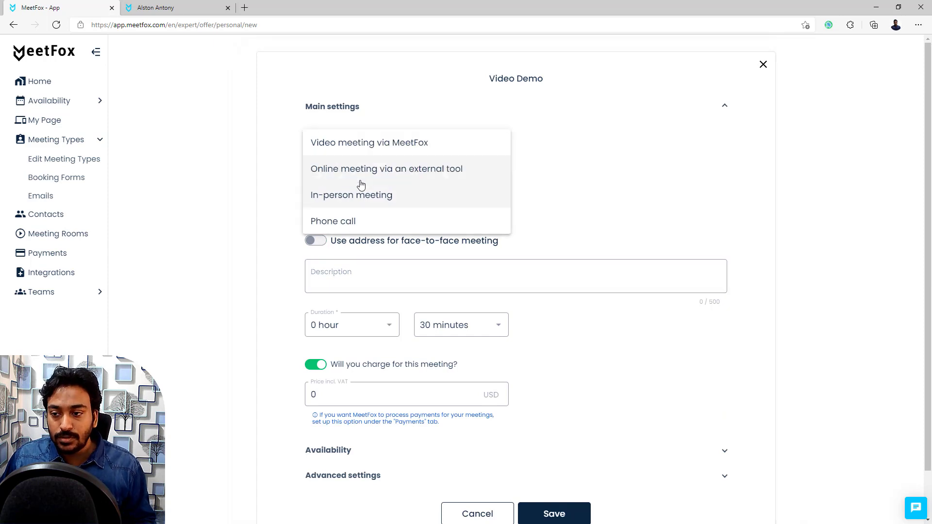
left_click(347, 225)
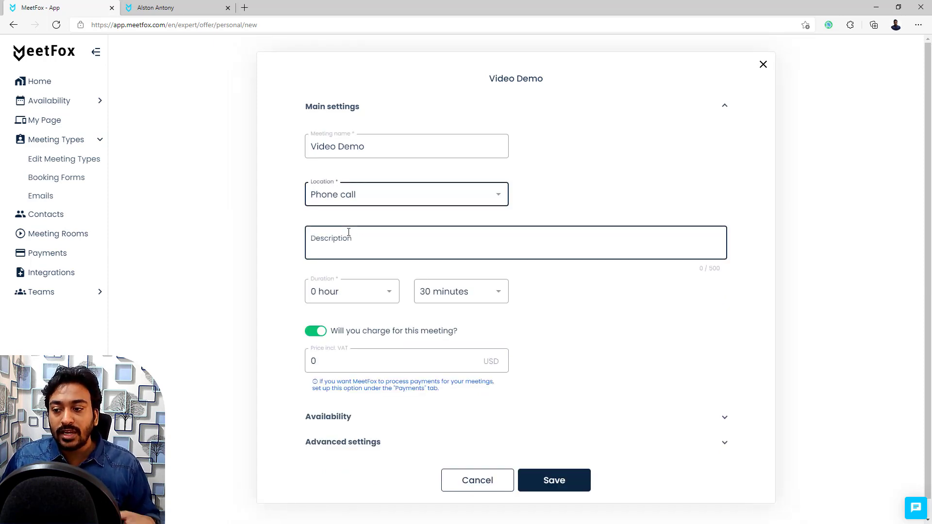
left_click(357, 201)
left_click(368, 121)
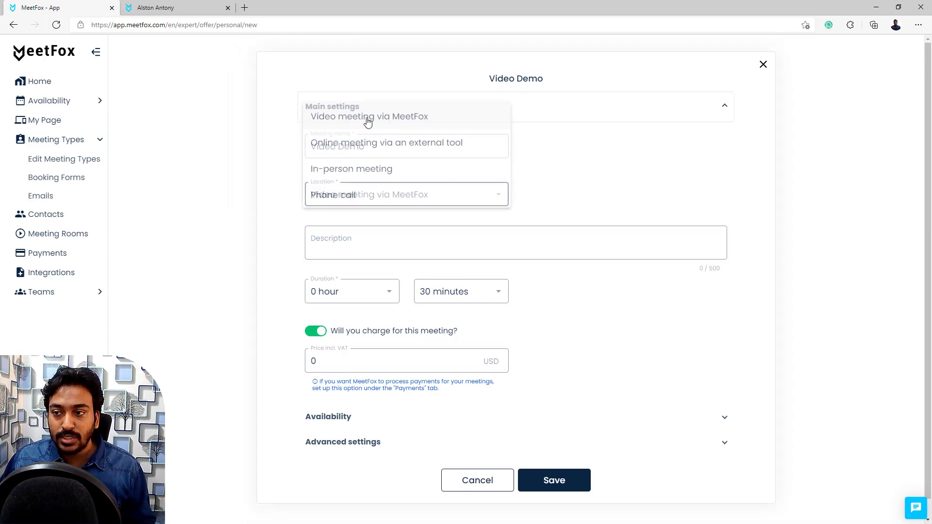
left_click(356, 253)
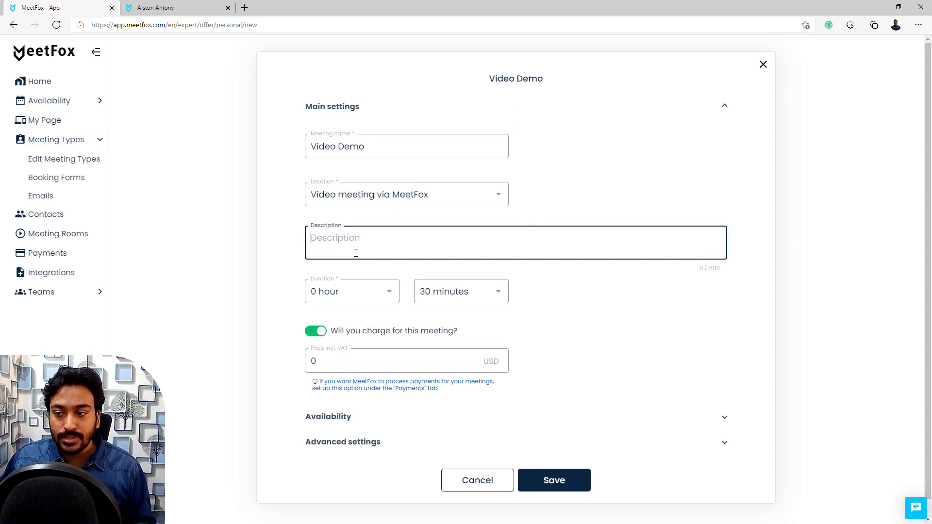
Step: Enter 'This test demo.' as the Video Demo description, then check the public booking page
key("ctrl+Tab")
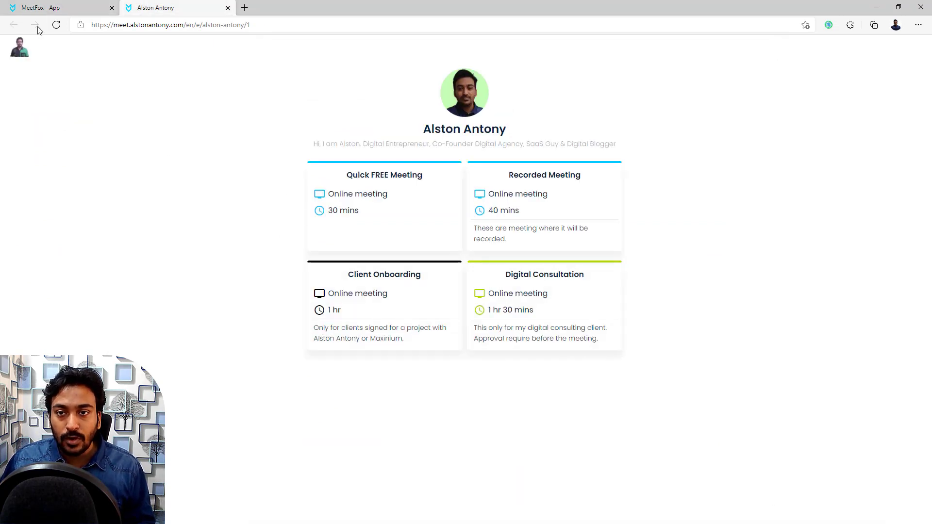
left_click(40, 7)
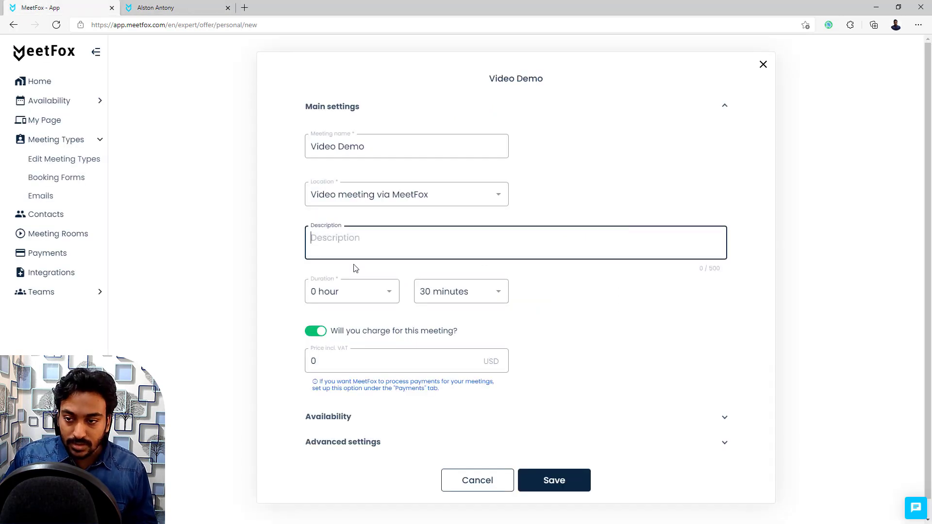
type("This test ")
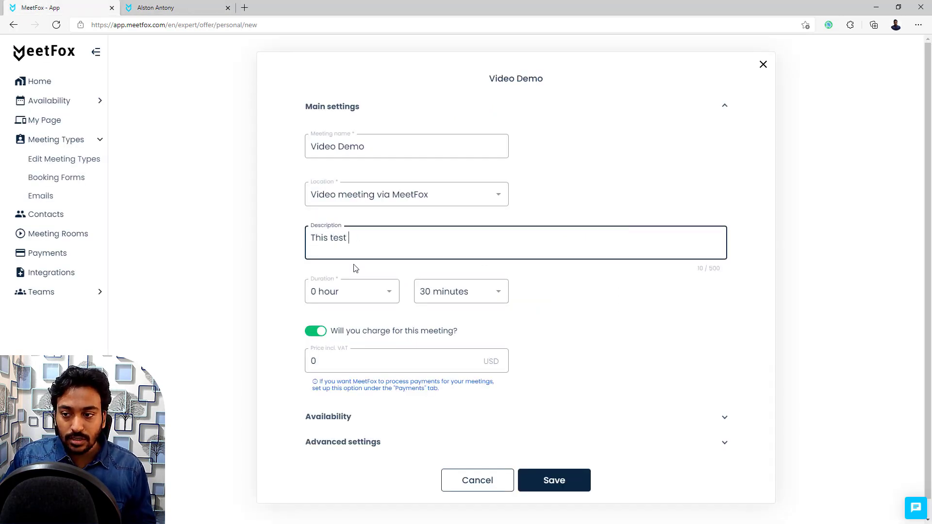
type("demo.")
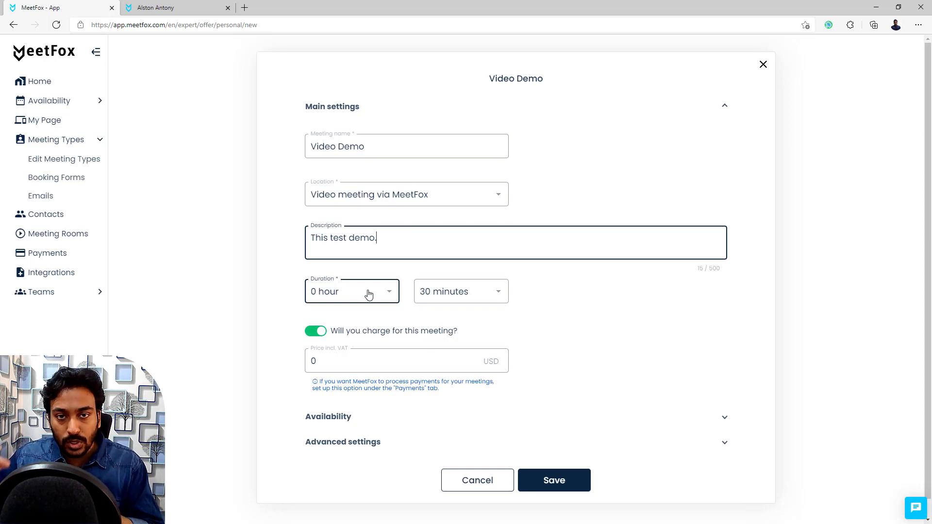
left_click(162, 8)
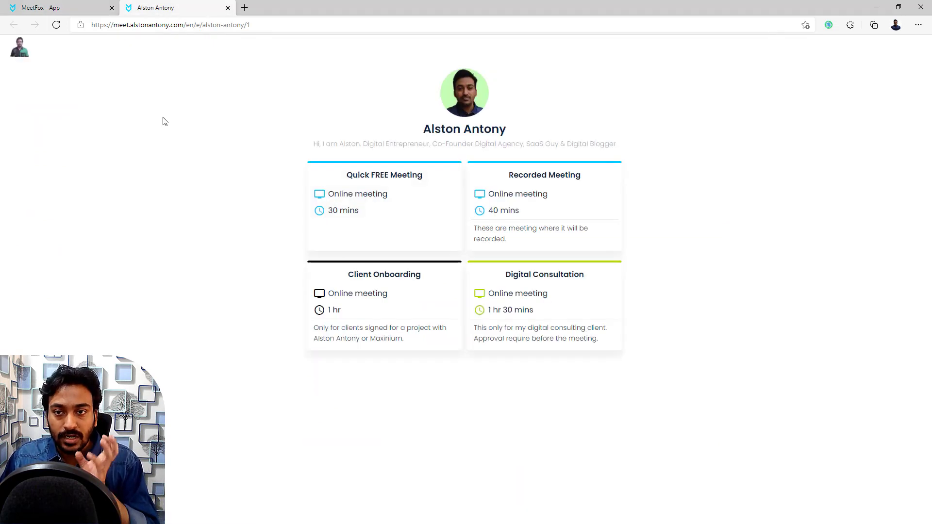
Step: Keep the Video Demo duration at 0 hours 30 minutes, with charging on at 0 USD
left_click(78, 9)
left_click(382, 298)
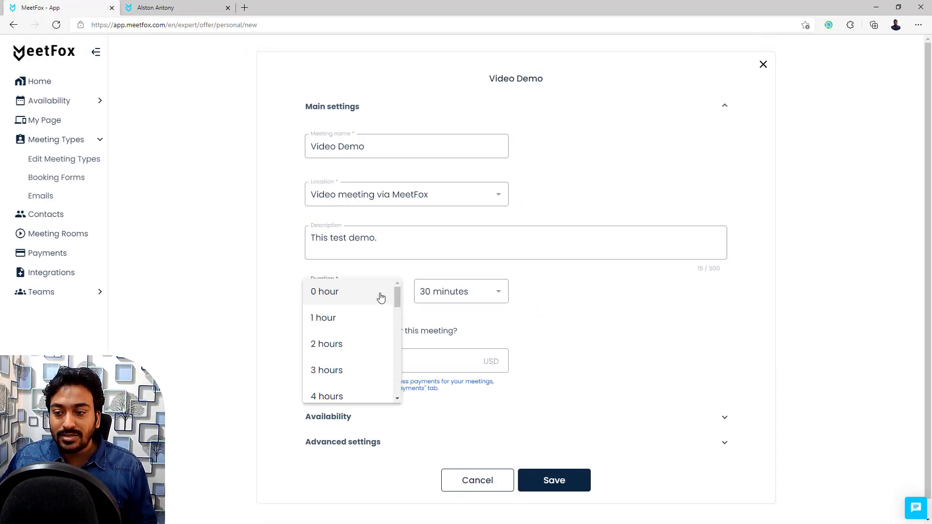
scroll(398, 319, "down", 6)
scroll(397, 377, "down", 4)
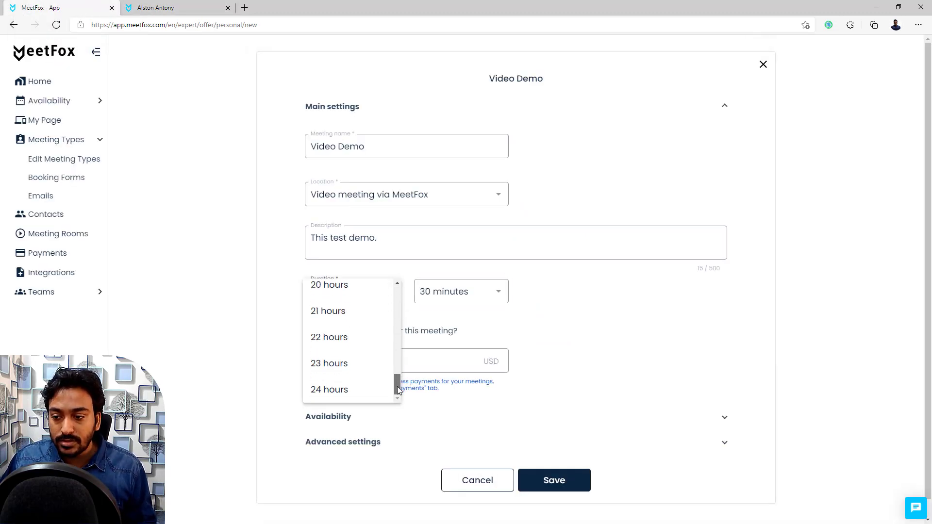
left_click(443, 296)
left_click(445, 294)
scroll(452, 283, "down", 4)
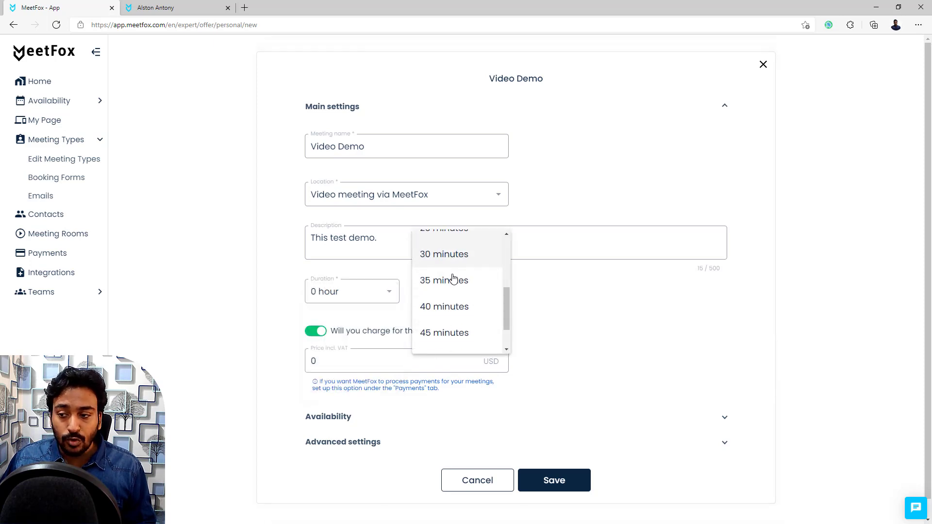
left_click(583, 297)
scroll(584, 298, "down", 1)
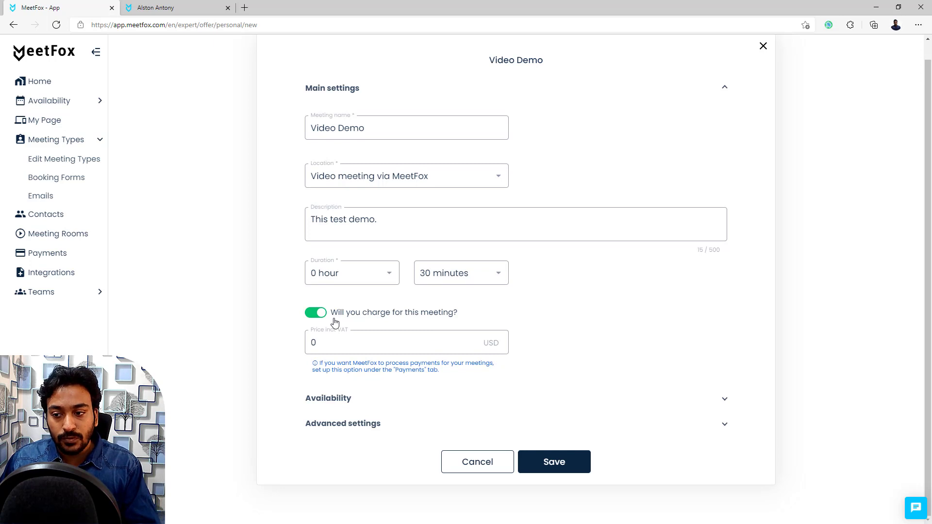
Step: Select the 0 USD price, switch charging off, and expand Video Demo's Availability section
left_click(339, 348)
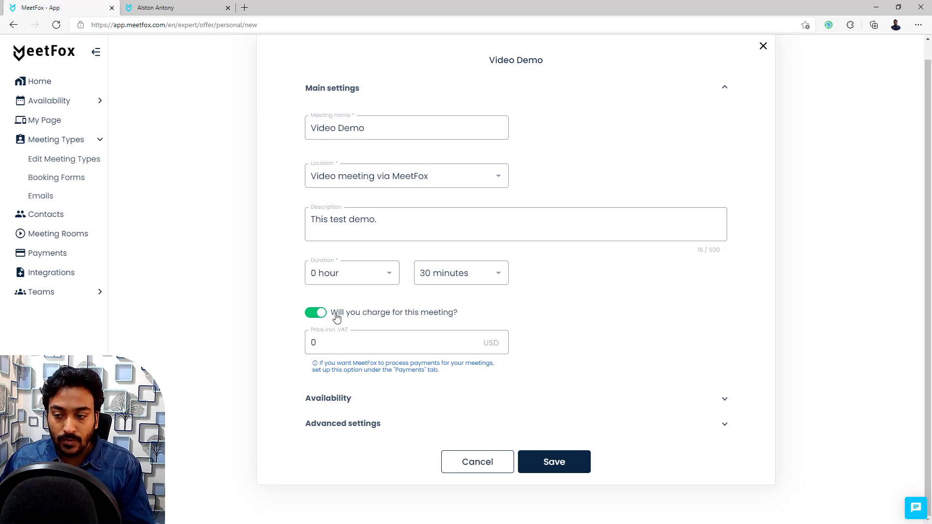
double_click(322, 343)
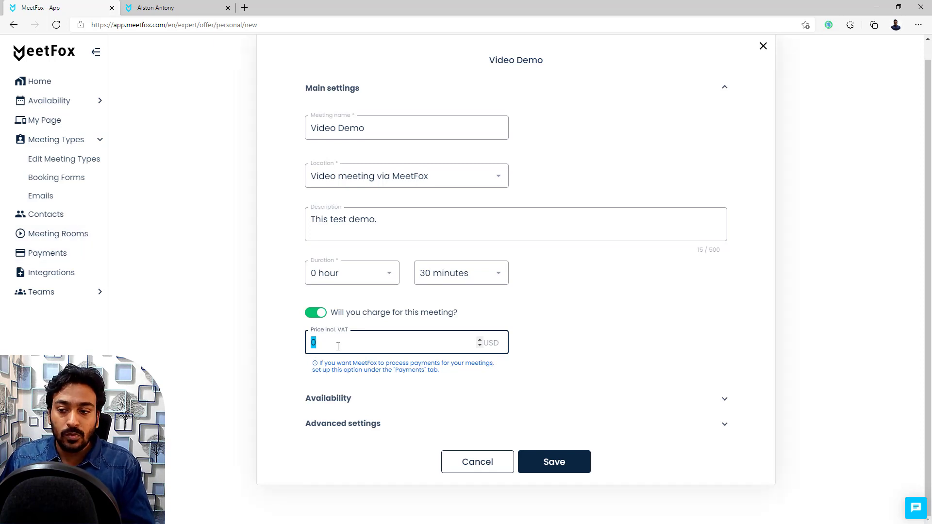
left_click(316, 313)
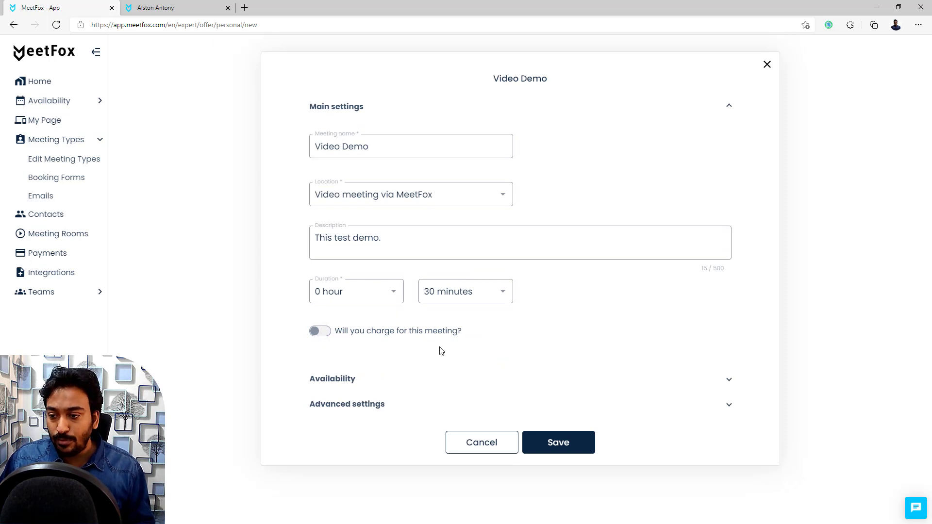
left_click(355, 381)
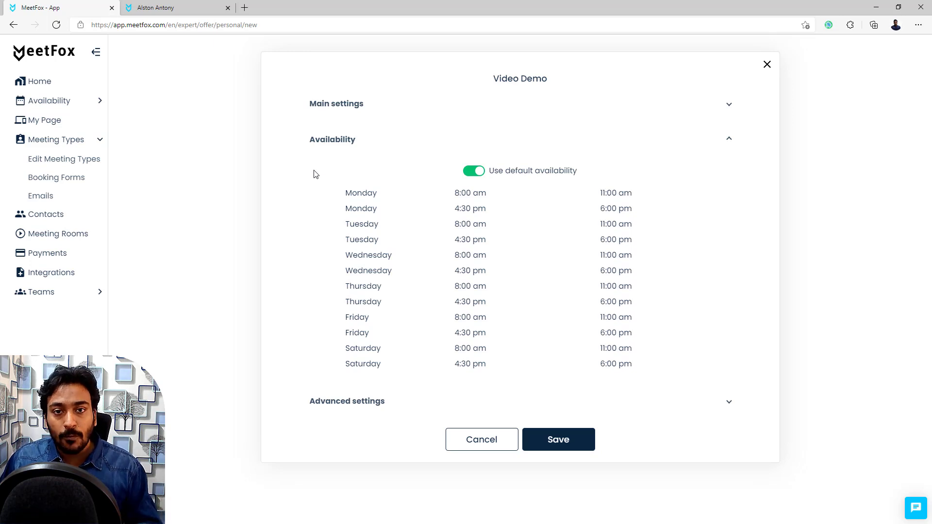
Step: Toggle 'Use default availability' off and back on, then expand Advanced settings
left_click(478, 172)
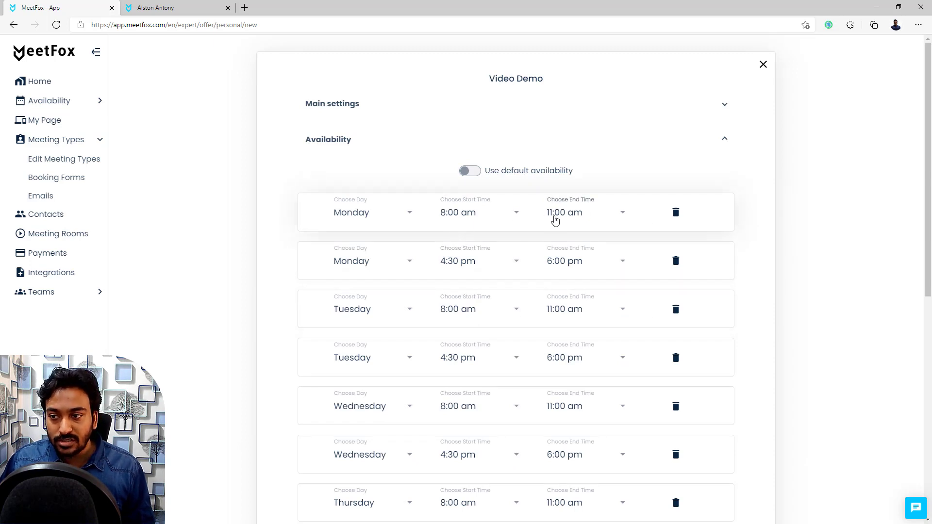
left_click(470, 173)
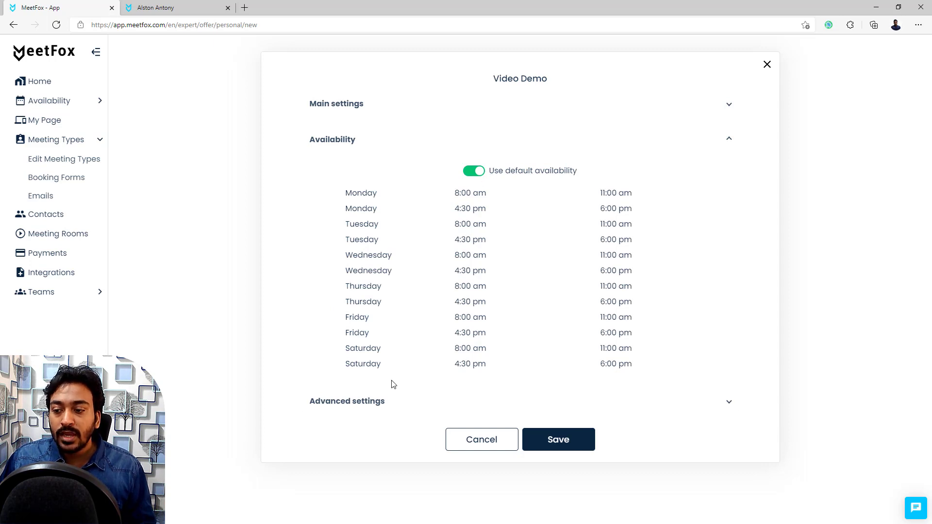
left_click(377, 402)
scroll(461, 264, "down", 2)
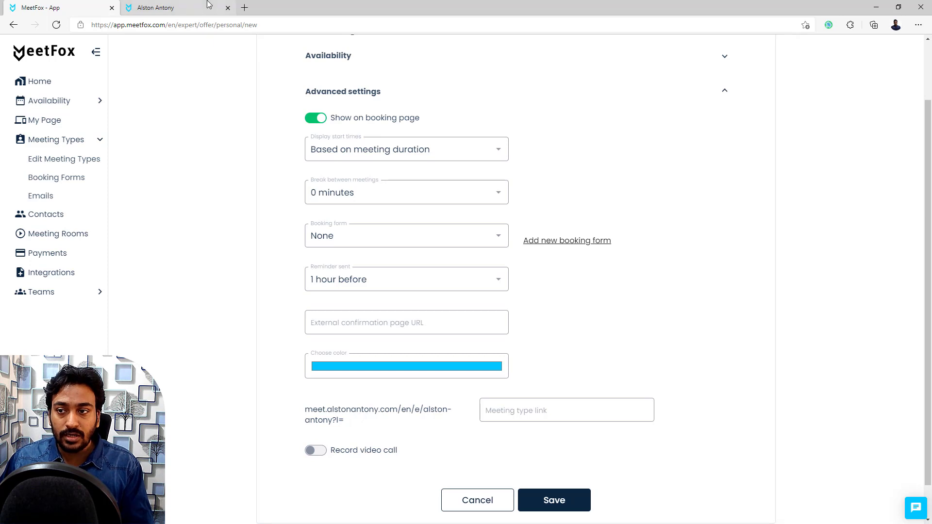
Step: Keep start times based on meeting duration and the break between meetings at 0 minutes
left_click(160, 7)
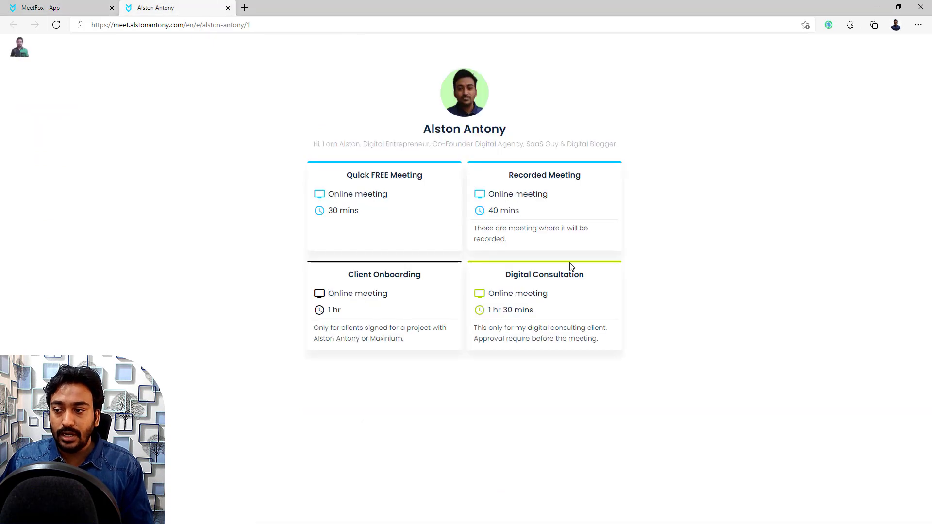
left_click(77, 5)
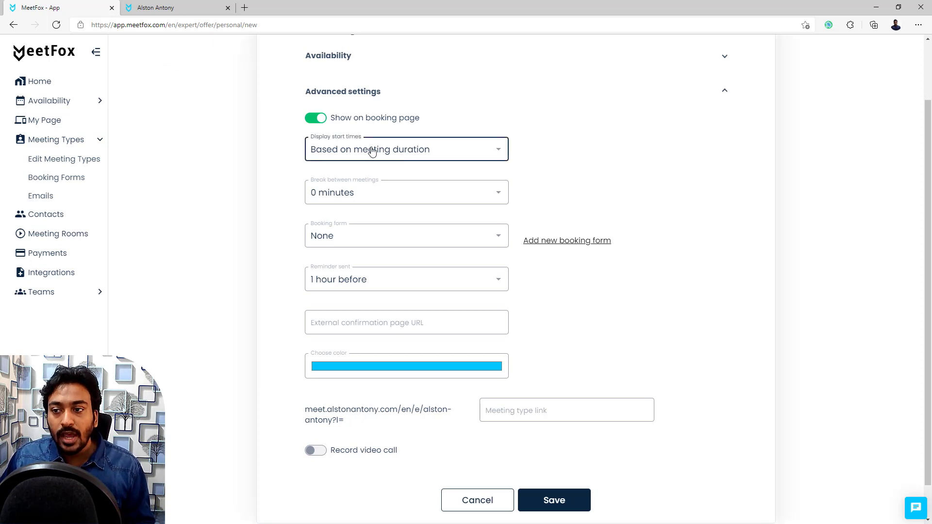
left_click(341, 149)
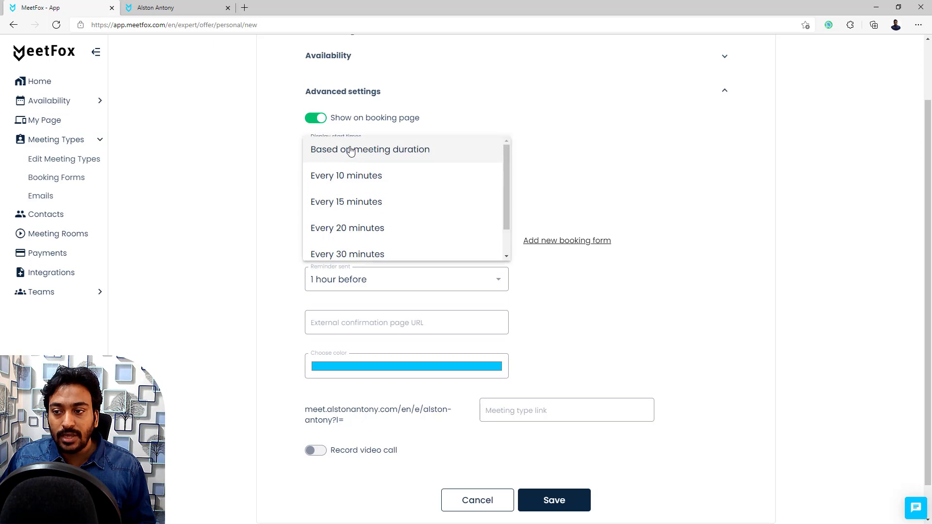
left_click(288, 197)
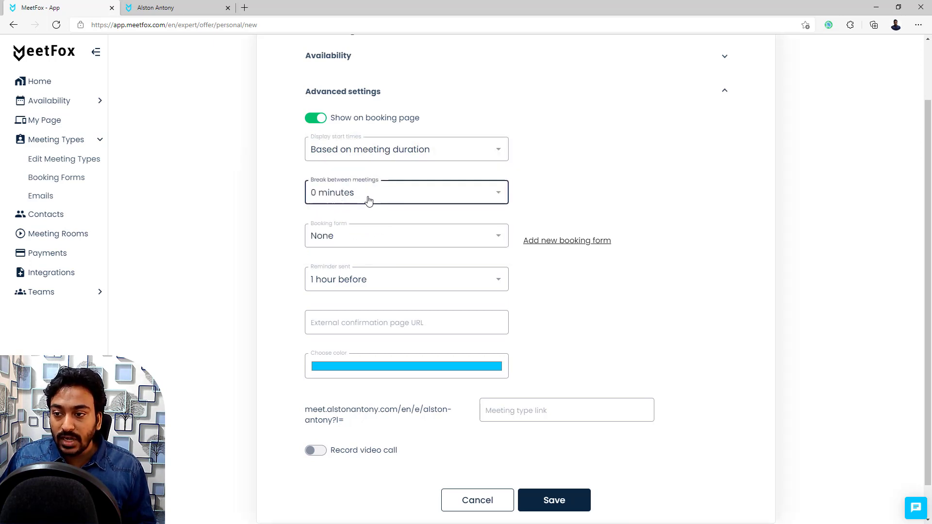
left_click(369, 200)
left_click(293, 186)
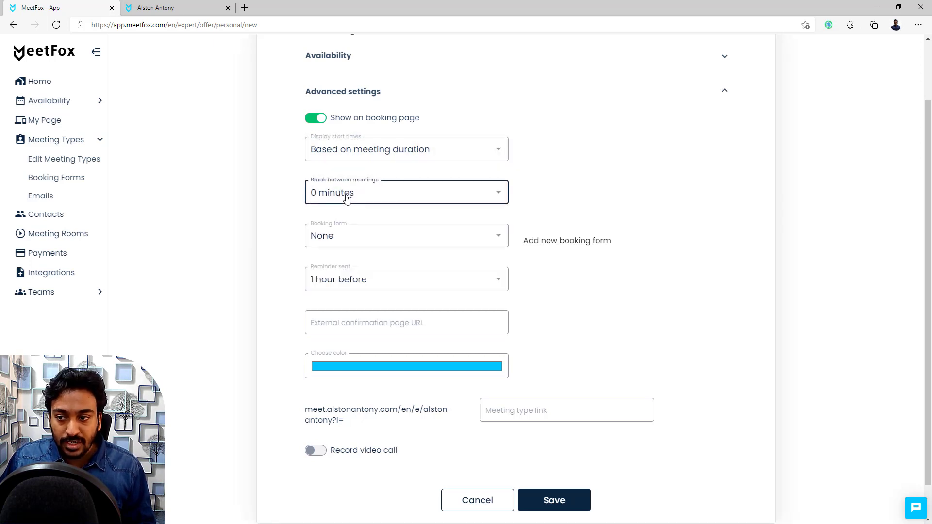
Step: Keep no booking form and a 1-hour reminder, then switch on video call recording
left_click(354, 239)
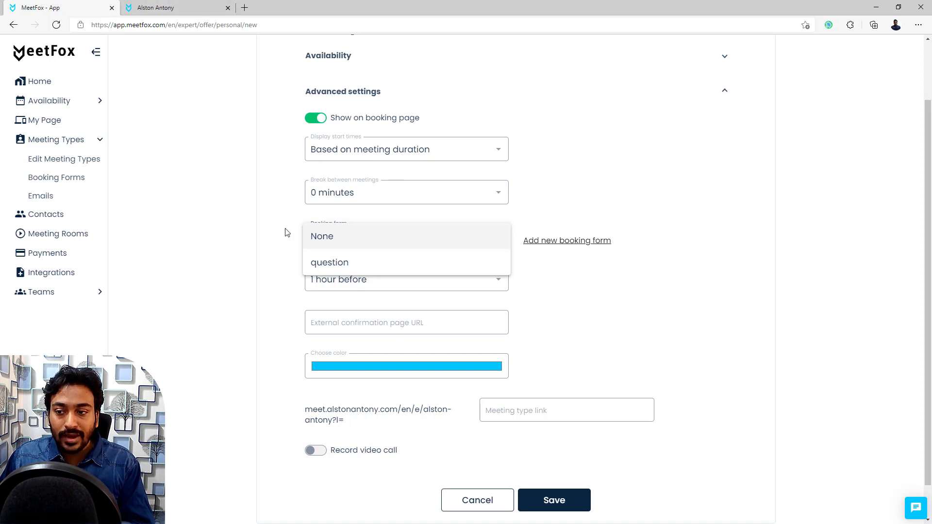
left_click(371, 241)
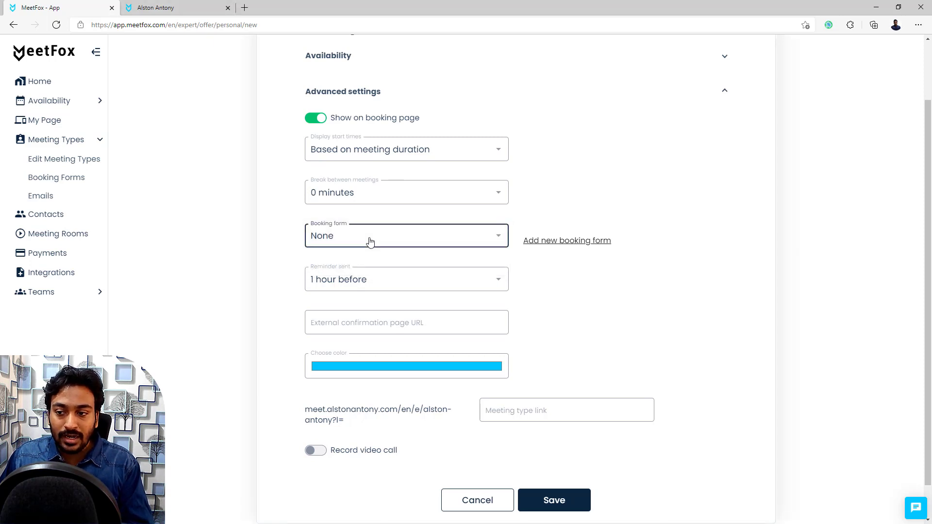
left_click(360, 279)
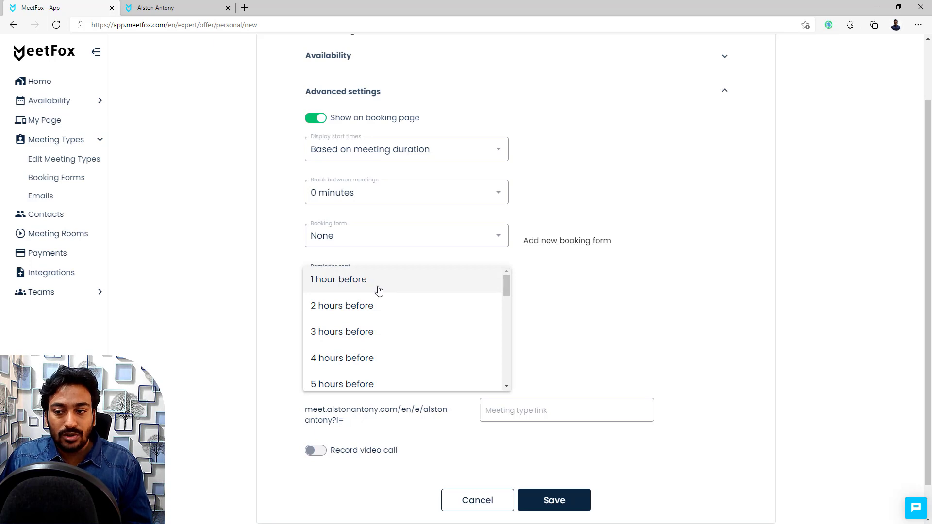
left_click(541, 290)
left_click(325, 320)
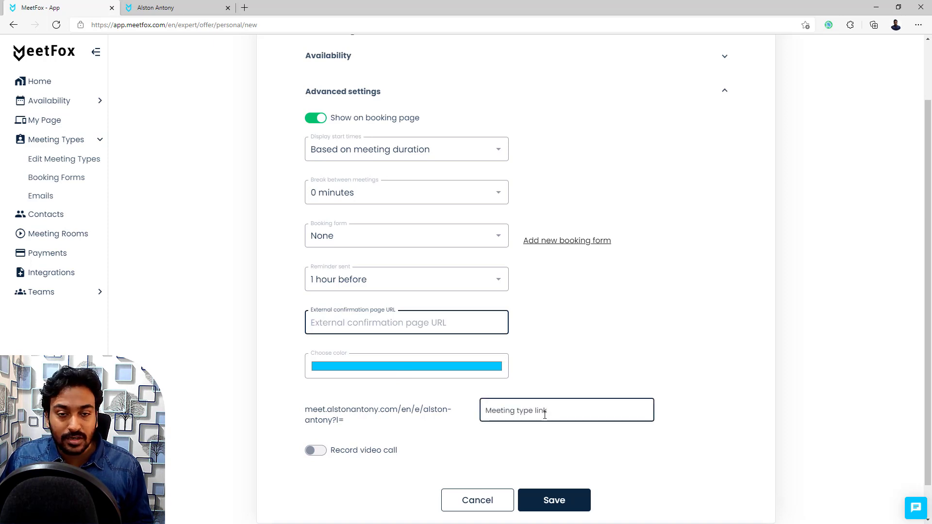
left_click(315, 452)
Step: Choose single MP4 file recordings and save Video Demo as a new meeting type
scroll(323, 391, "down", 2)
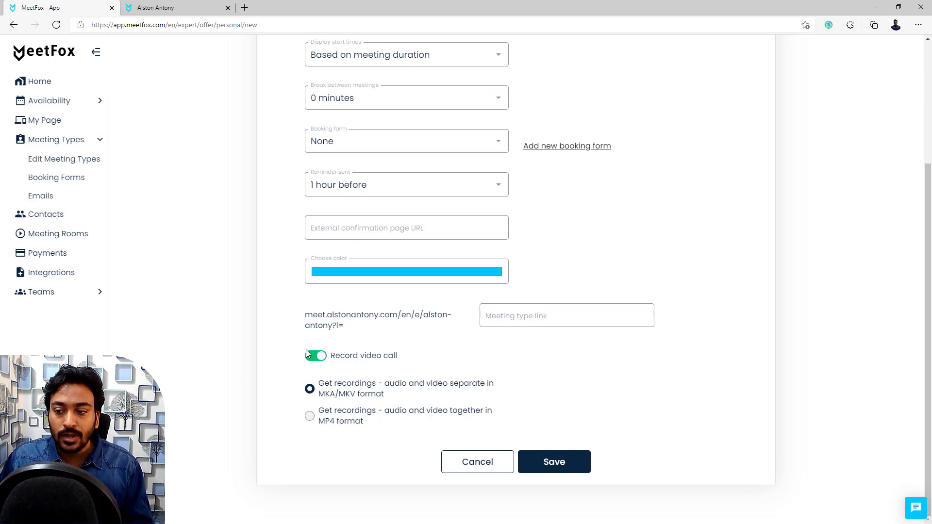
left_click(330, 414)
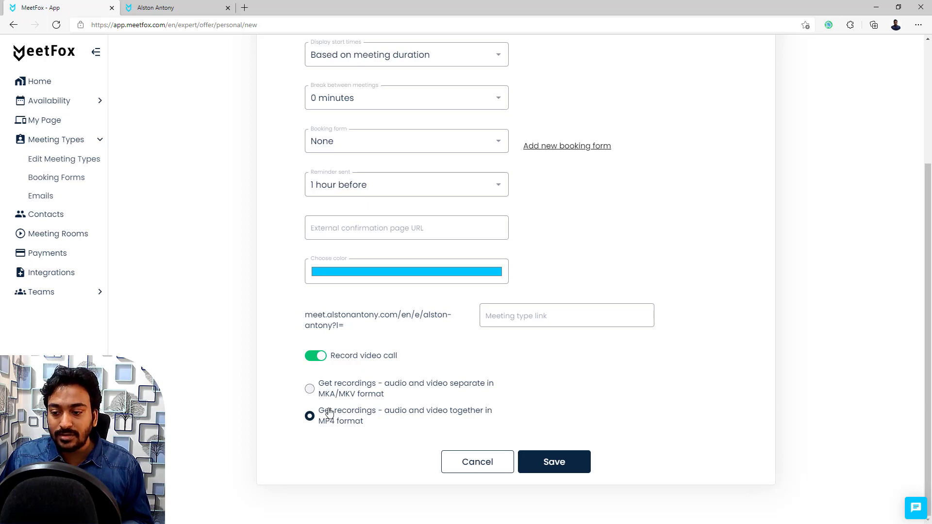
left_click(558, 463)
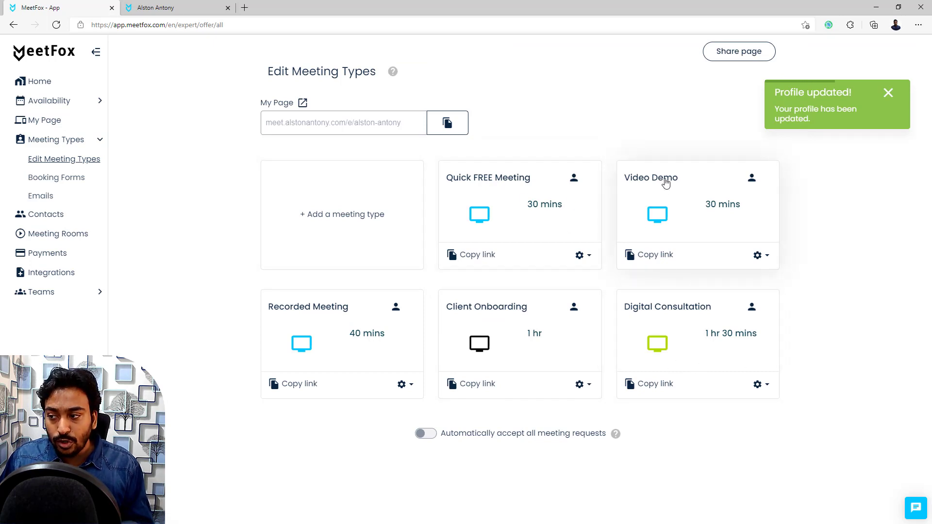
Step: Copy the Video Demo booking link and reload the public booking page to show it
left_click(651, 261)
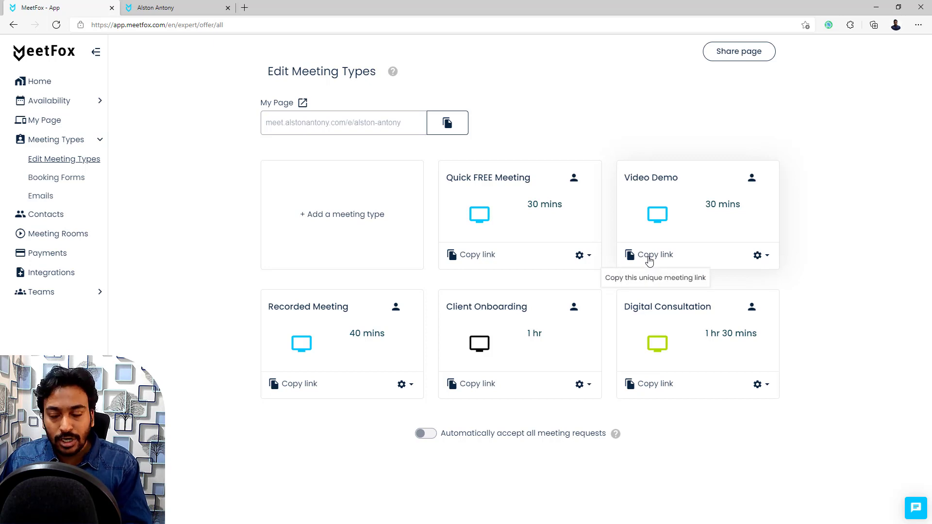
left_click(765, 258)
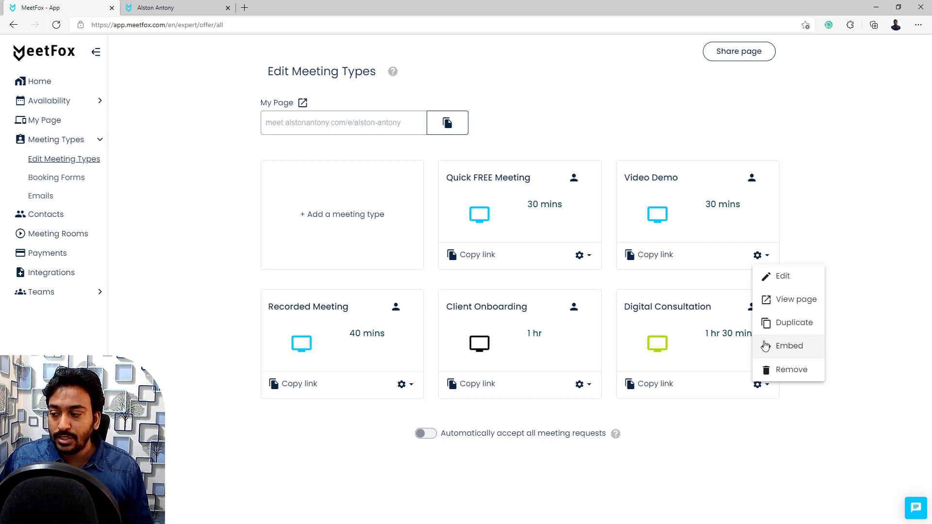
left_click(174, 4)
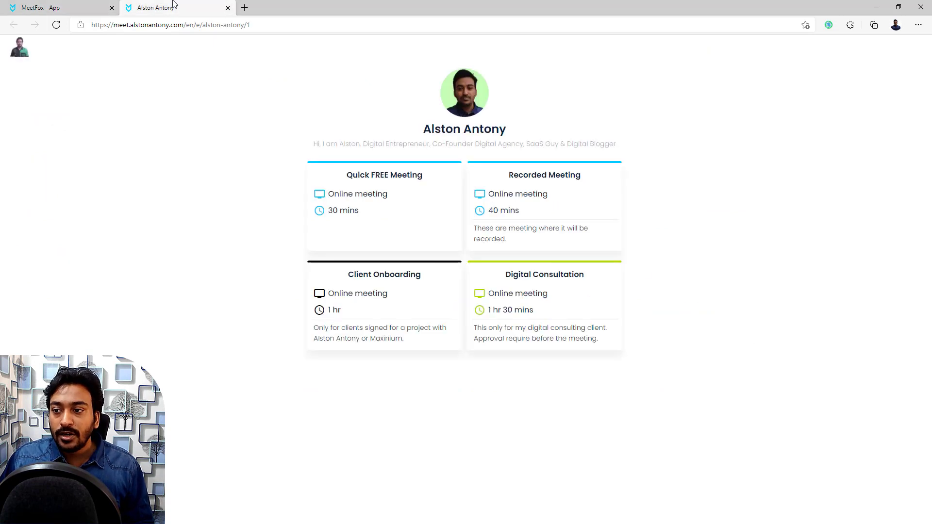
right_click(199, 140)
left_click(238, 177)
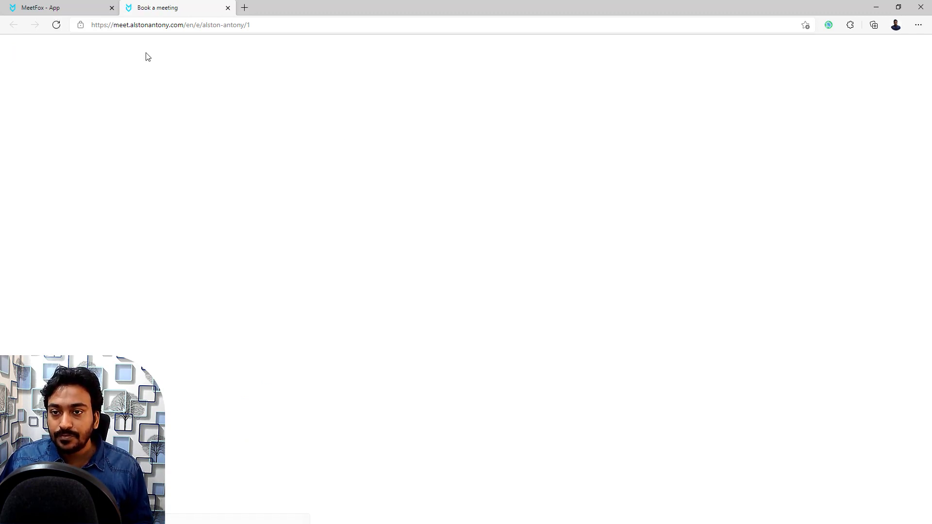
left_click(92, 7)
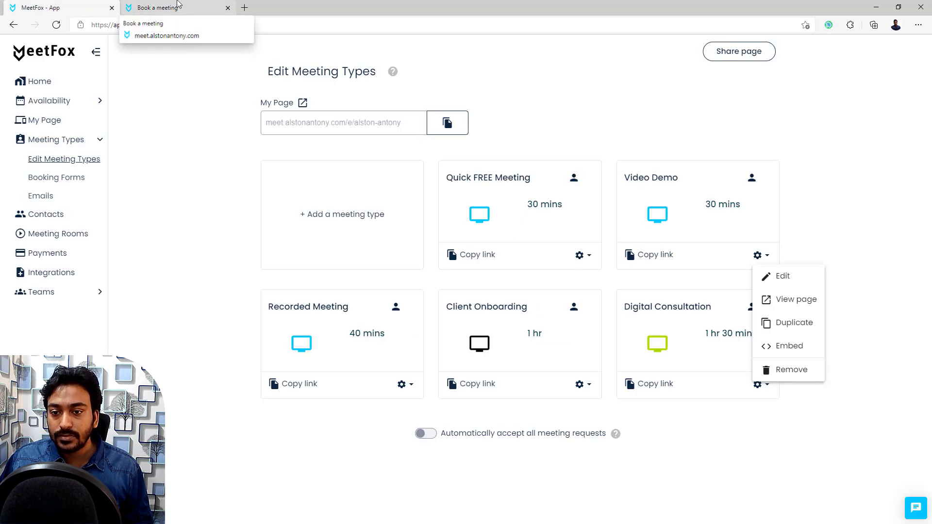
left_click(133, 7)
Step: Open a new Edge InPrivate window from the browser menu
left_click(212, 25)
key("ctrl+c")
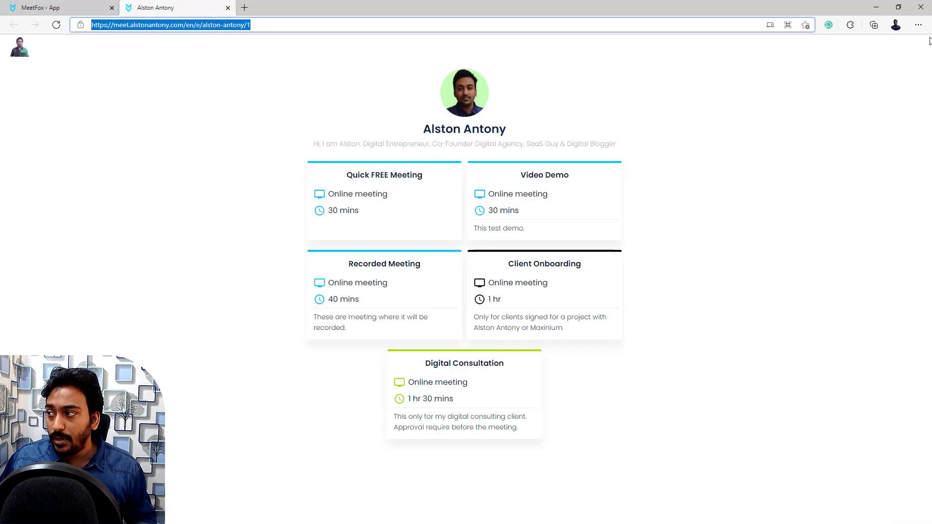
left_click(918, 25)
left_click(840, 73)
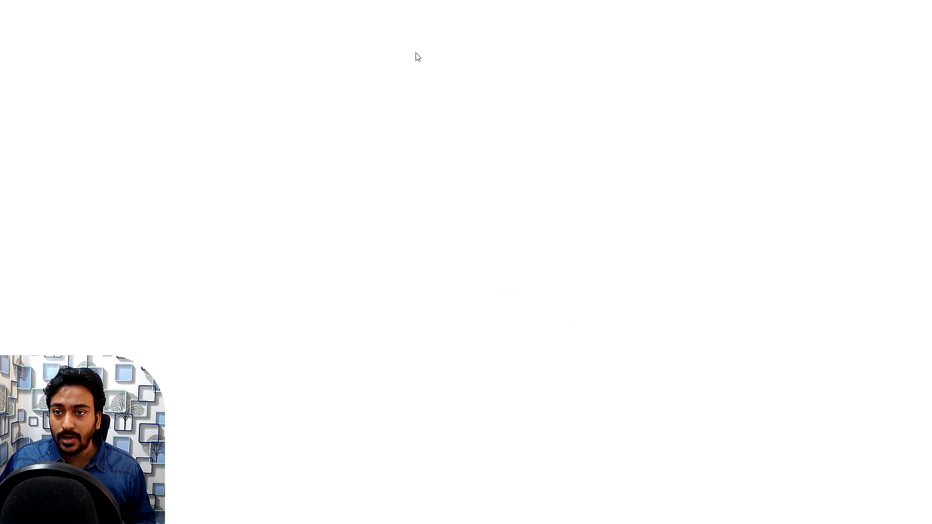
Step: Load the copied booking URL in the private window and open the Video Demo booking page
key("ctrl+v")
key("Return")
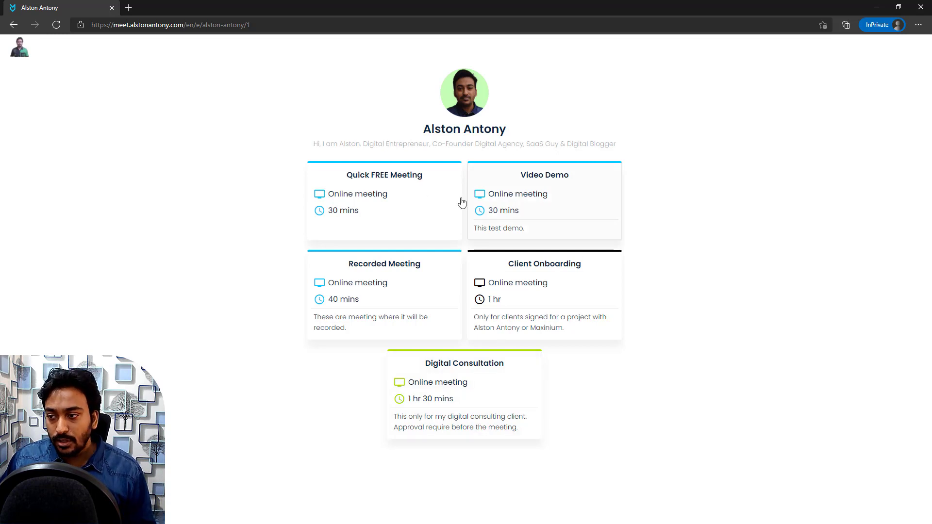
left_click(560, 188)
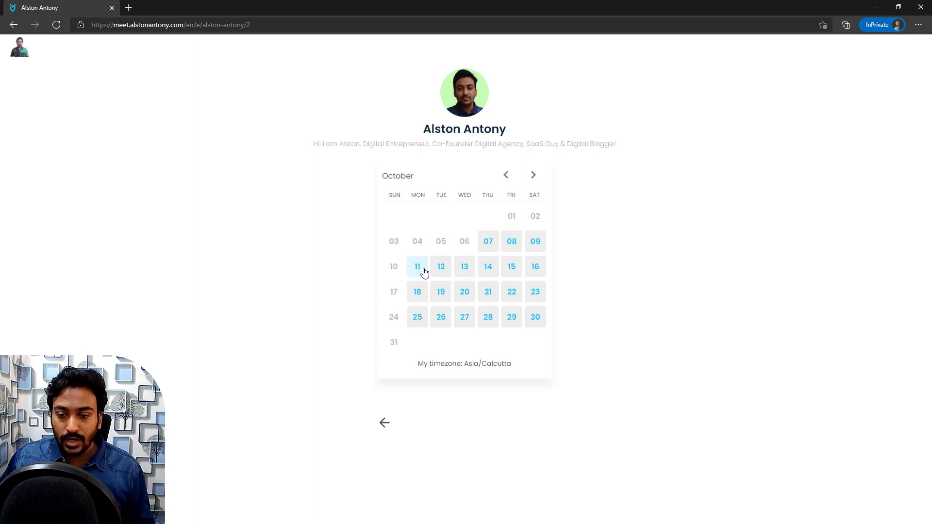
Step: Pick October 9th, 2021 at 9:00 am and continue to the guest details form
left_click(488, 242)
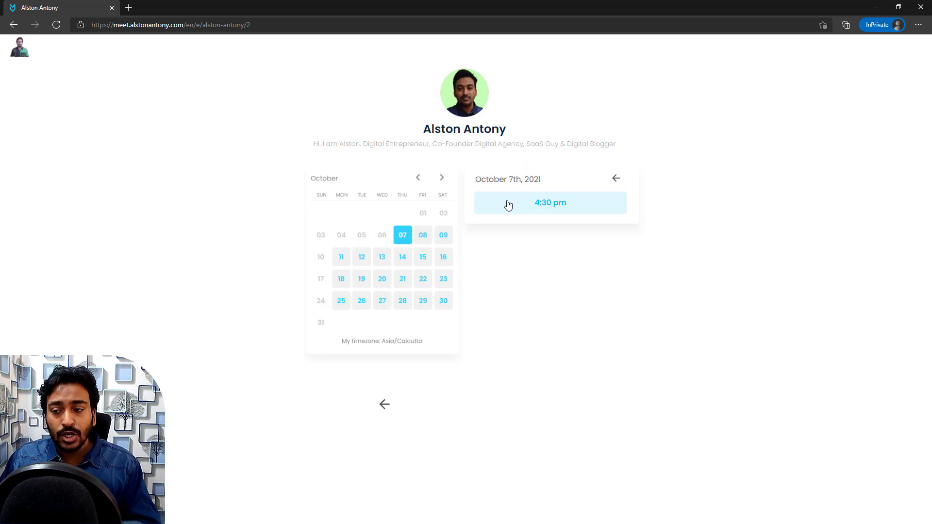
left_click(422, 247)
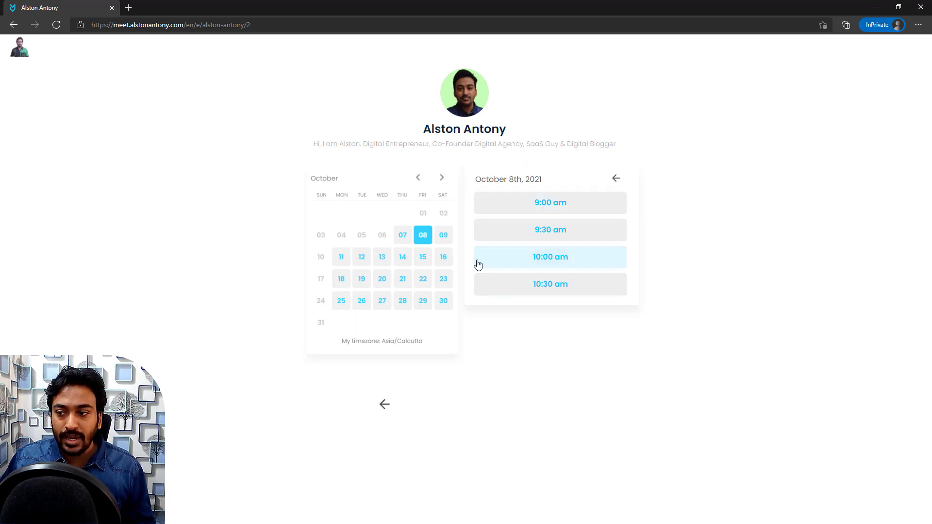
left_click(445, 244)
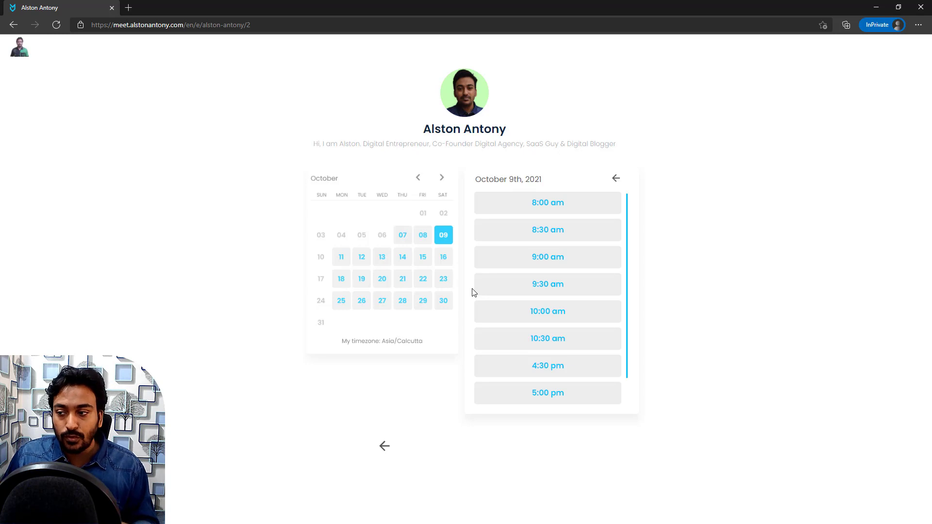
left_click(561, 269)
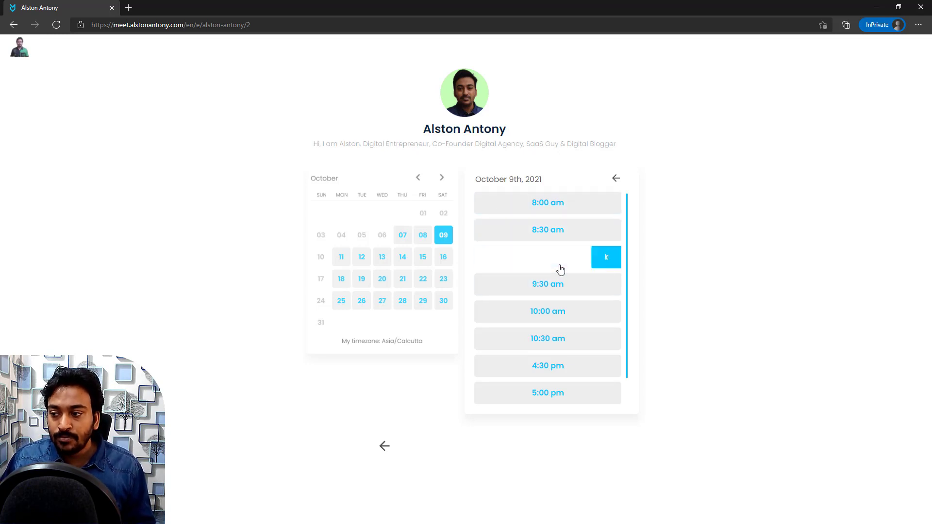
left_click(553, 266)
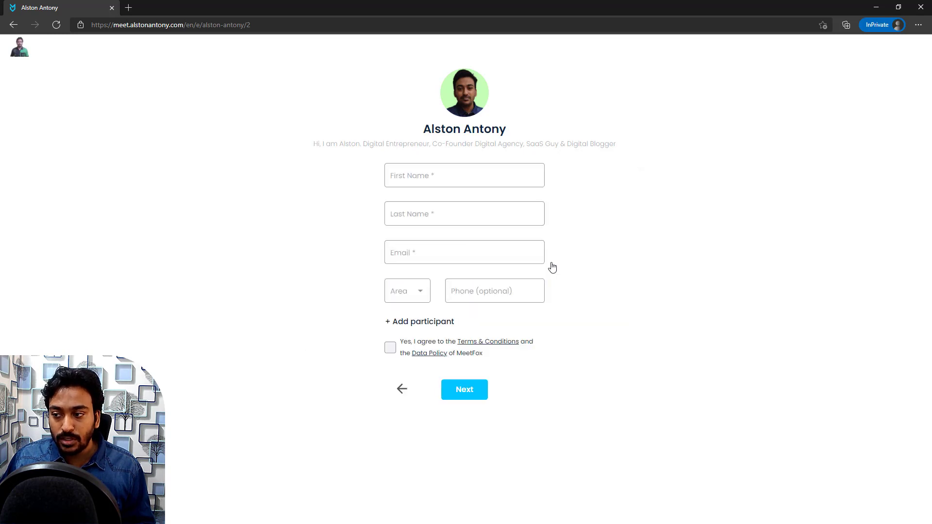
Step: Enter the guest's first name and last name in their separate booking fields
left_click(491, 185)
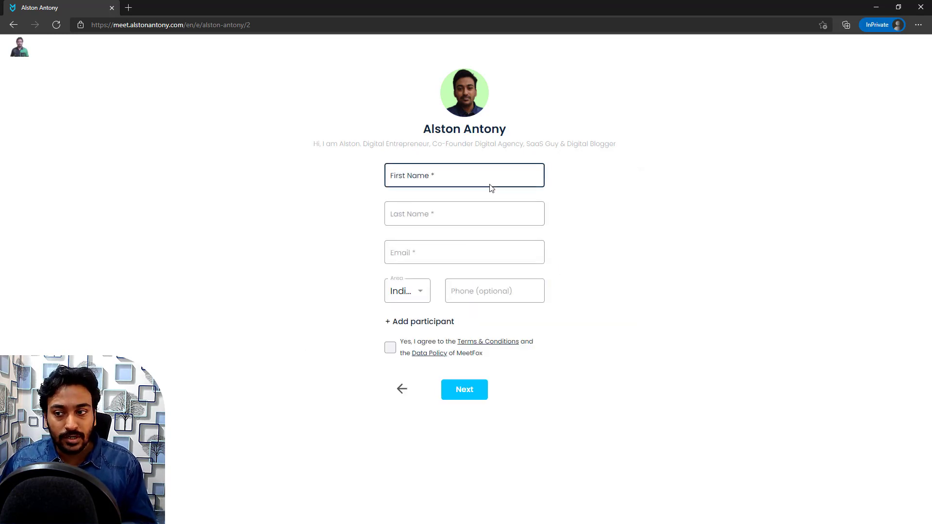
left_click(424, 179)
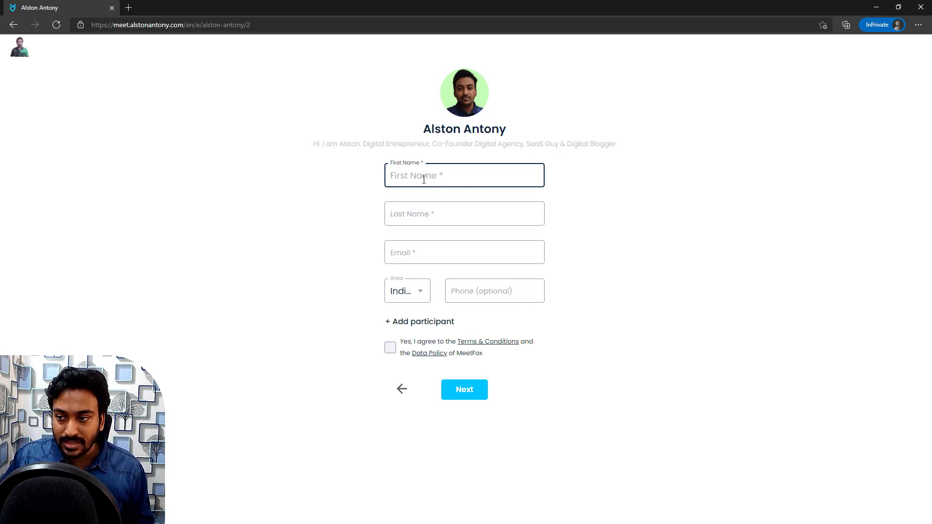
type("D")
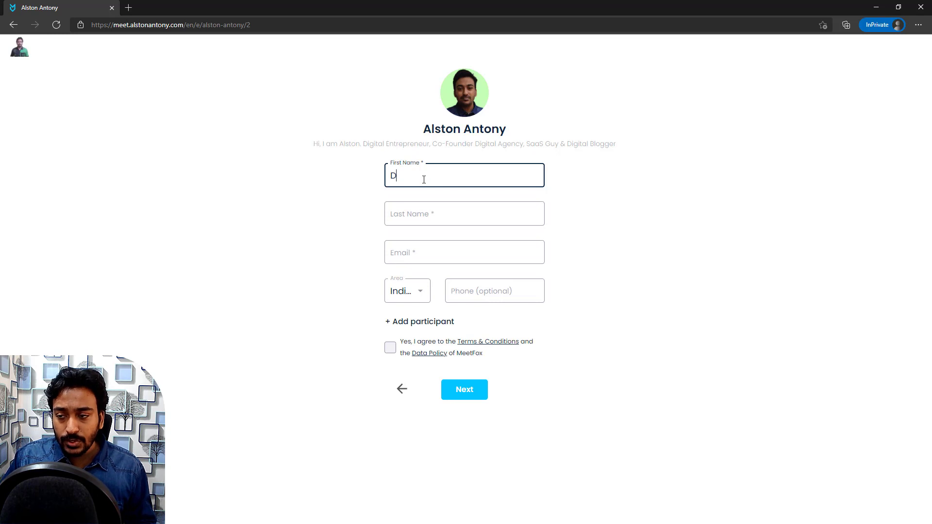
key("BackSpace")
type("Video De")
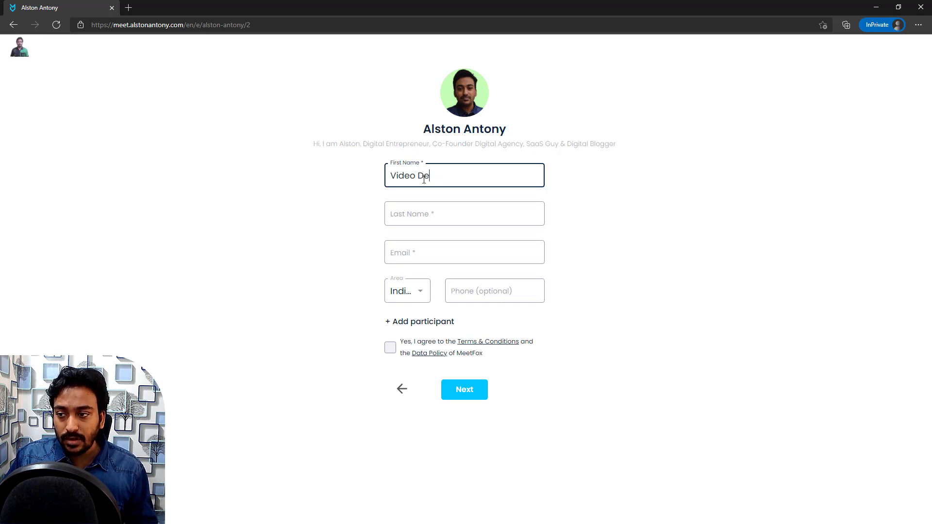
type("m")
key("ctrl+a")
type("Jho")
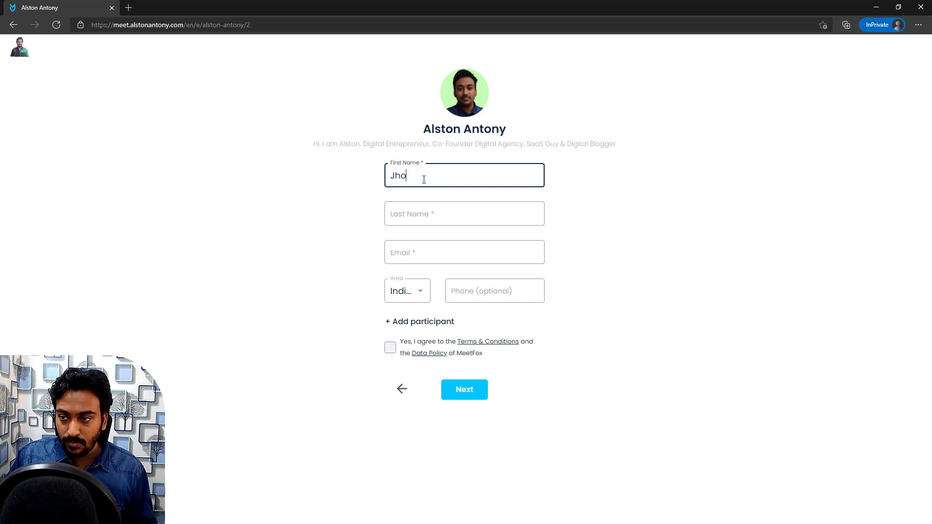
type("n Smith")
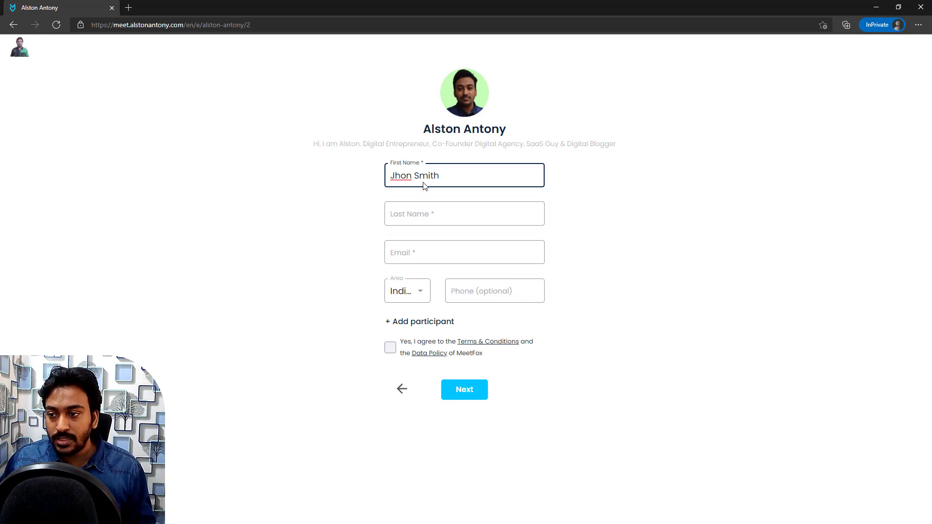
key("Tab")
double_click(429, 178)
key("ctrl+x")
left_click(425, 209)
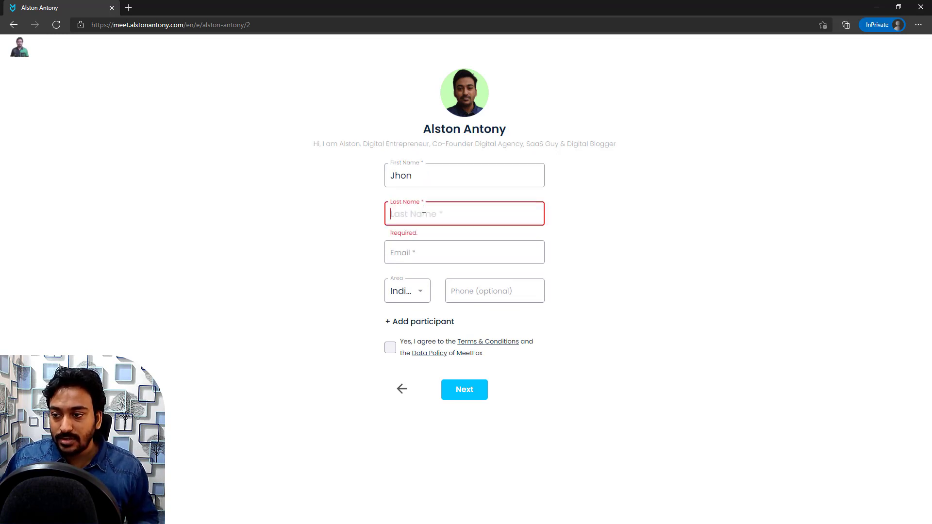
key("ctrl+v")
left_click(417, 253)
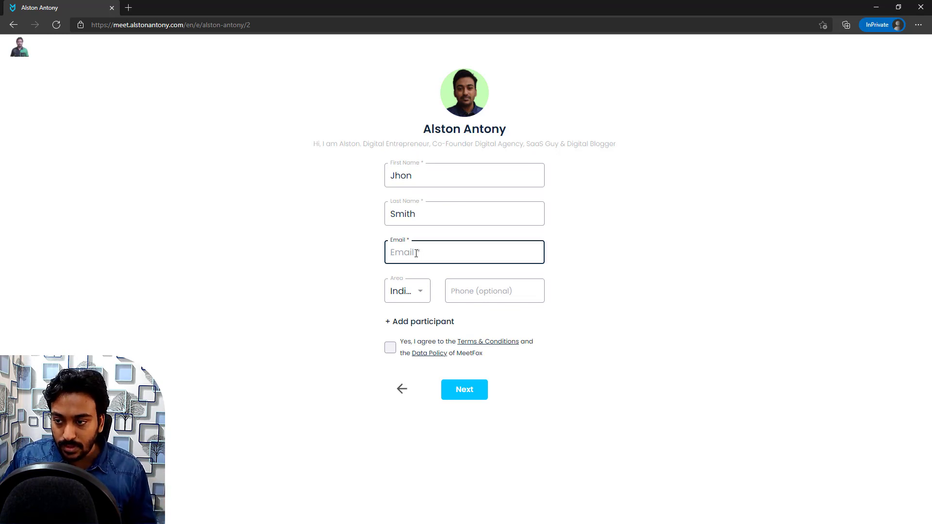
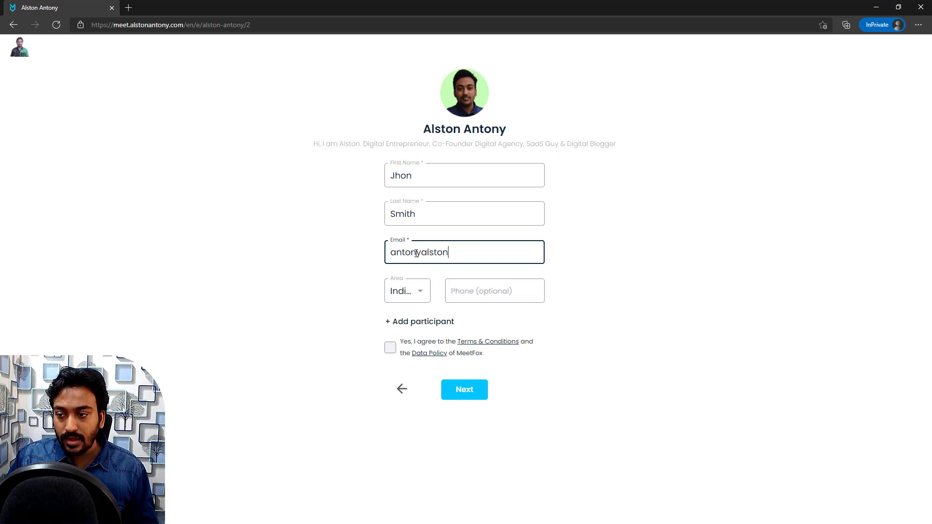
Step: Fill in the guest's e-mail, read and accept the terms, and continue to confirmation
key("ctrl+a")
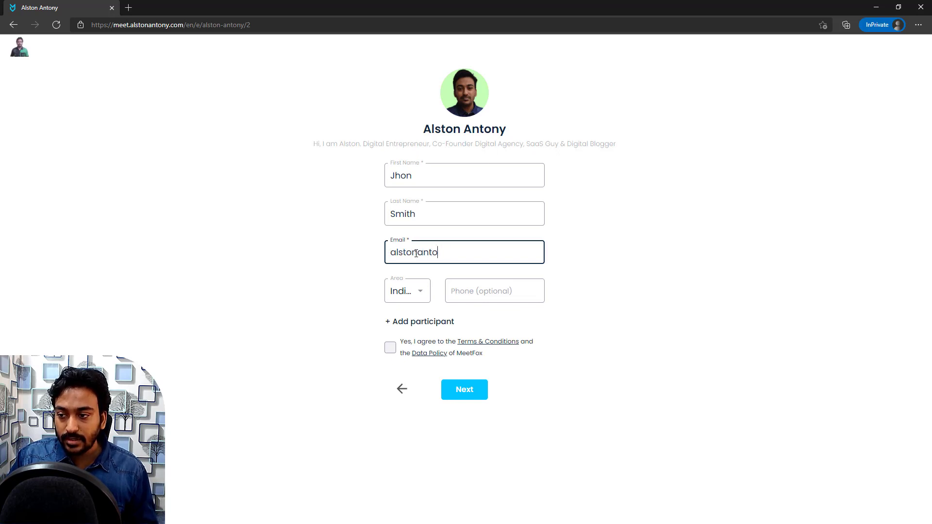
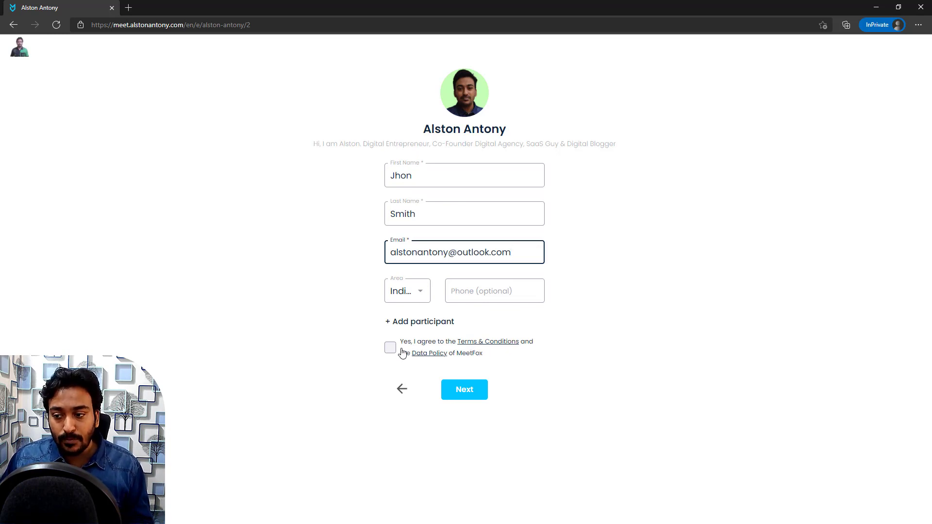
left_click(467, 342)
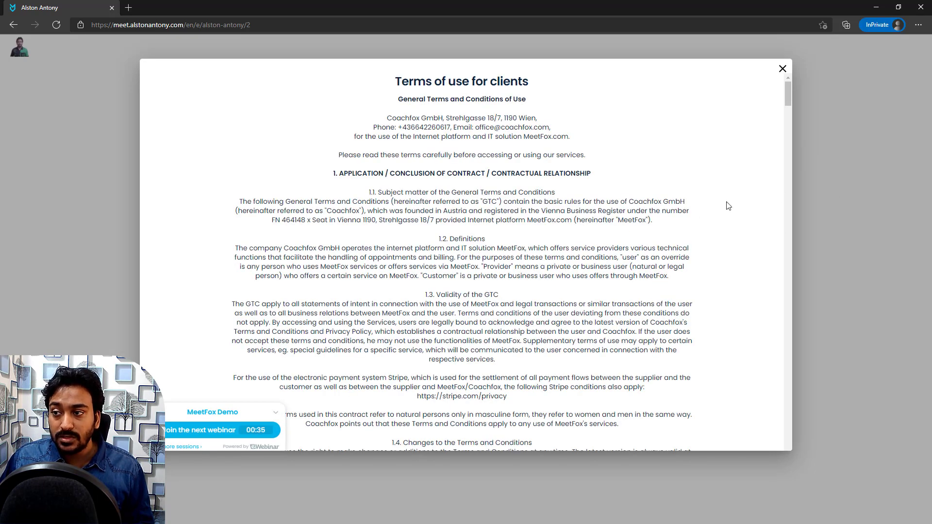
left_click(815, 204)
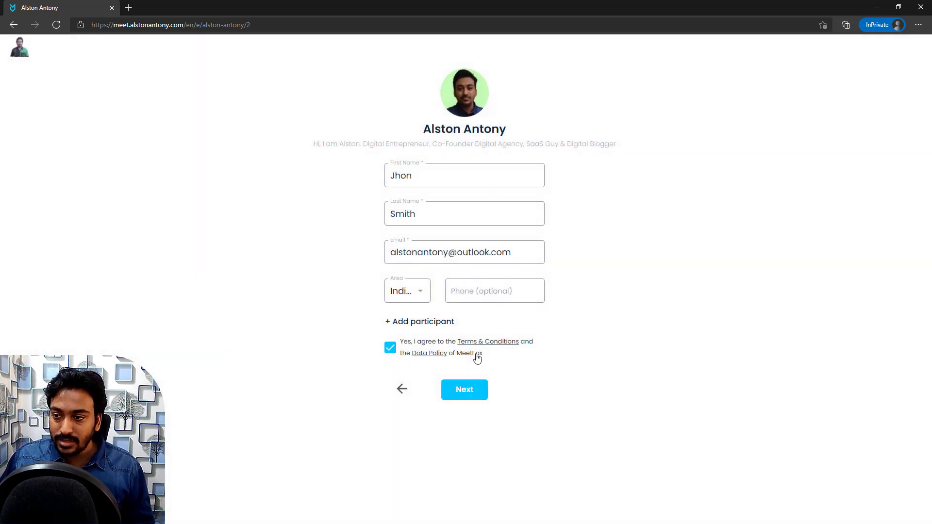
left_click(464, 393)
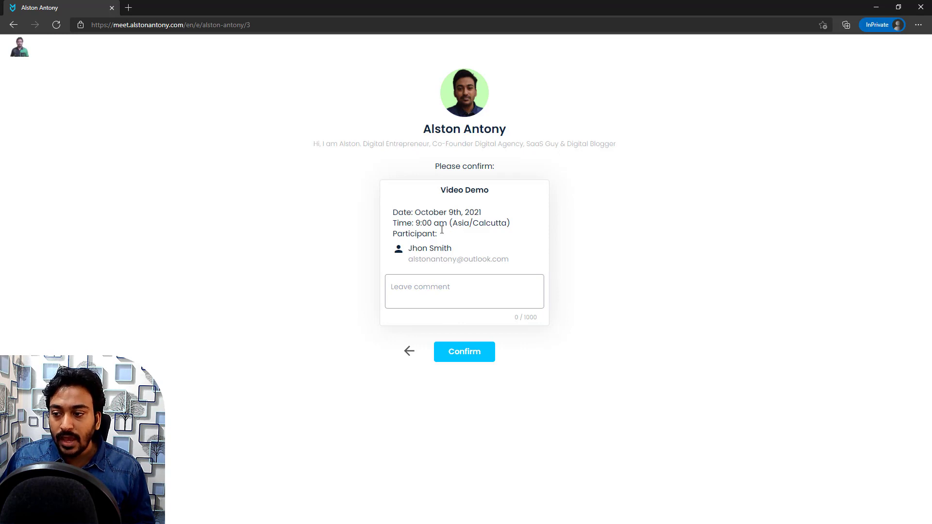
Step: Add the comment 'I am booking this event to test for the video.' and confirm the booking
left_click(443, 292)
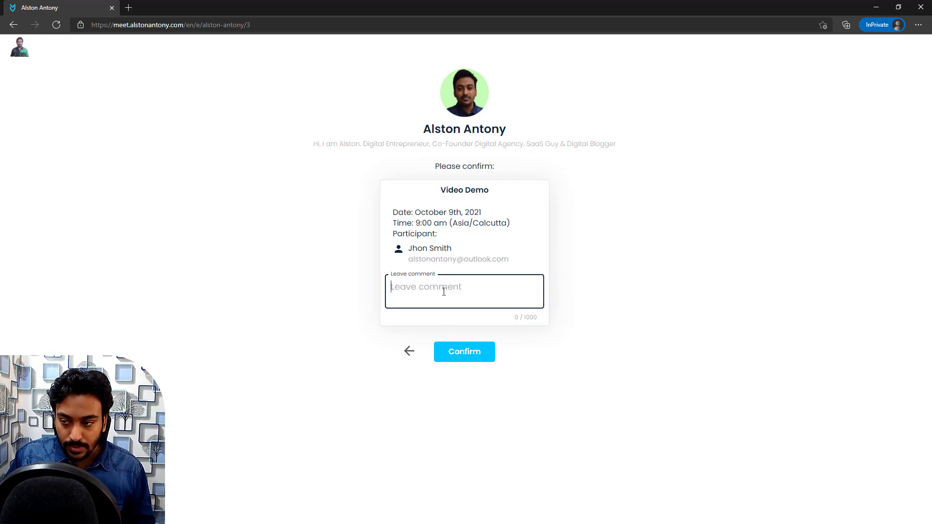
type("I am booki")
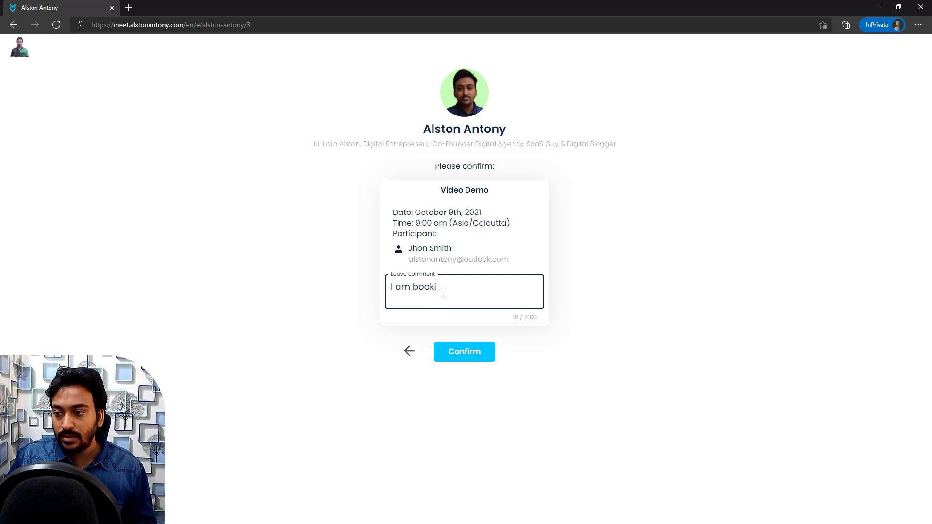
type("ng this event ")
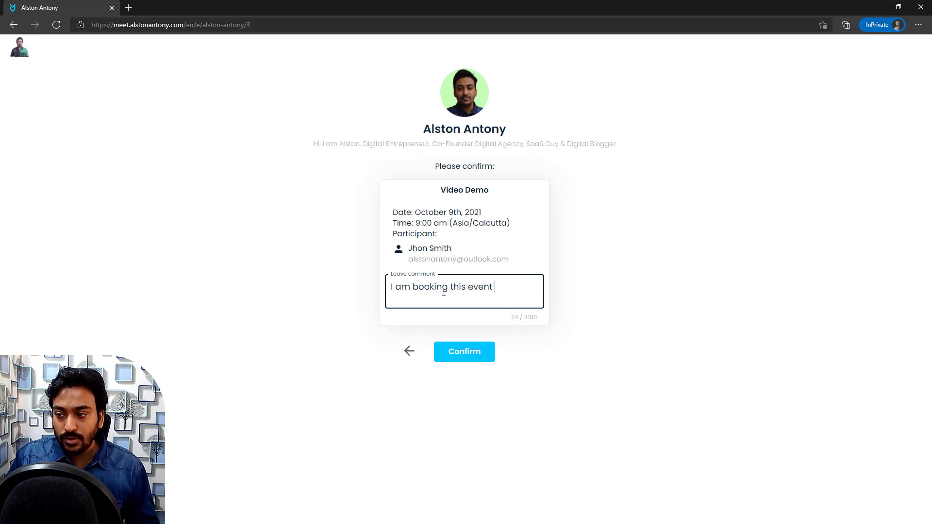
type("to test for t")
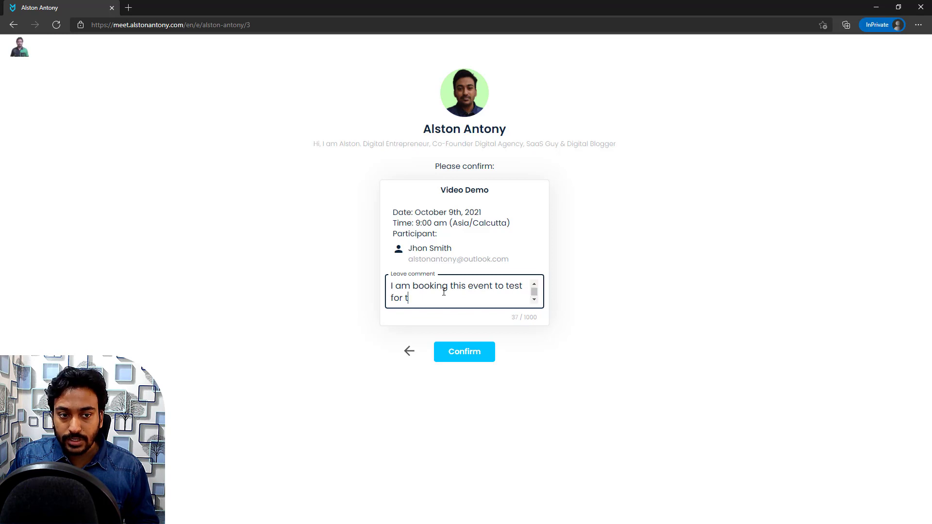
type("he video.")
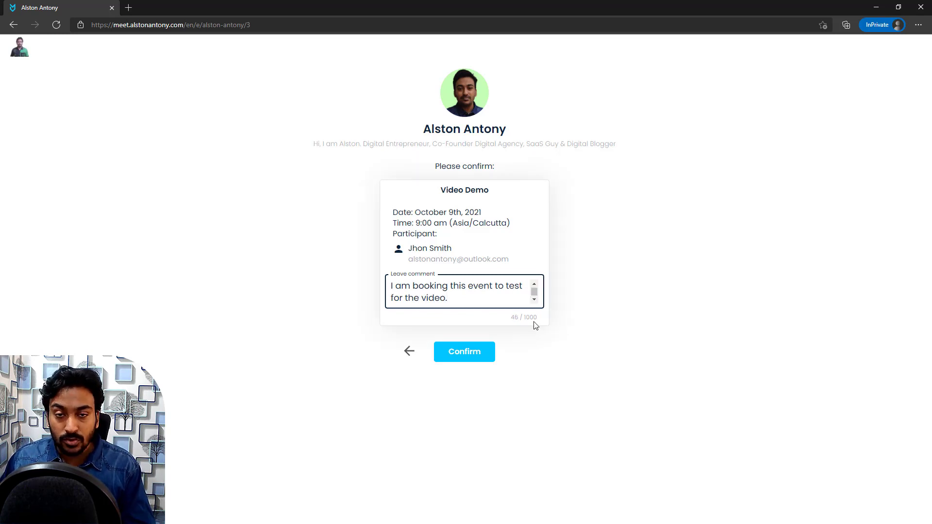
left_click(465, 358)
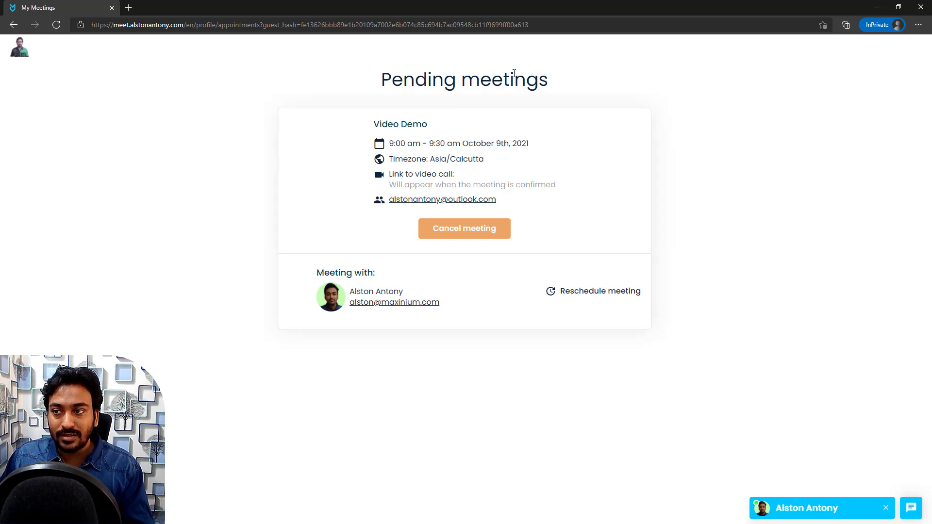
Step: Send the host the chat message 'this is a message from visitor', then open the public booking page
left_click_drag(514, 11, 463, 89)
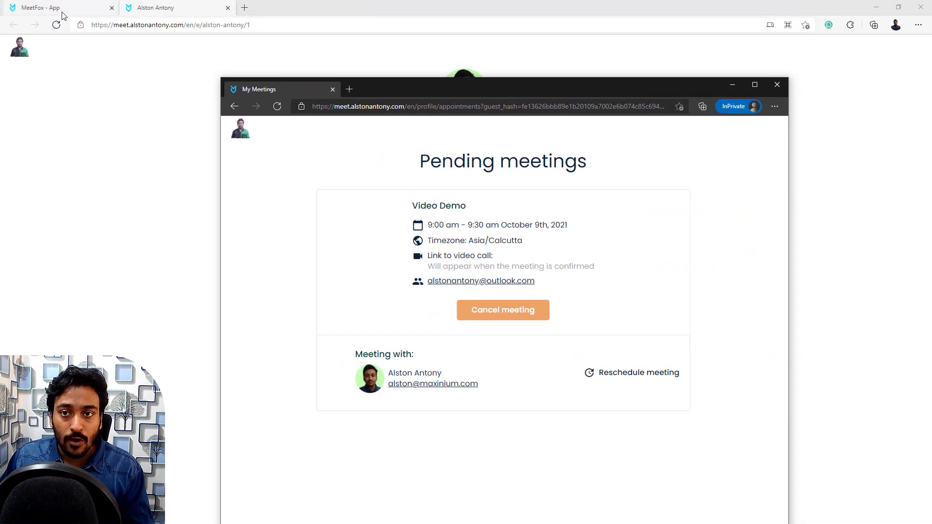
double_click(413, 87)
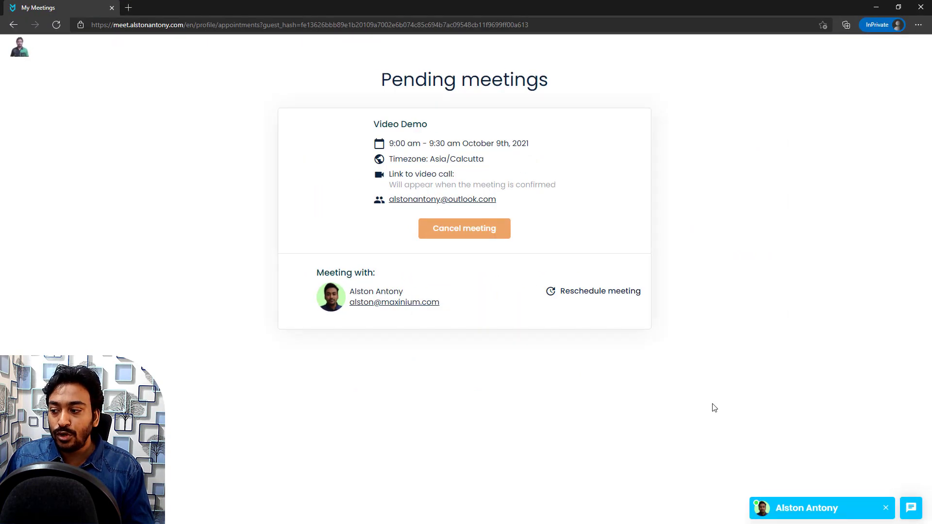
left_click(782, 517)
left_click(785, 508)
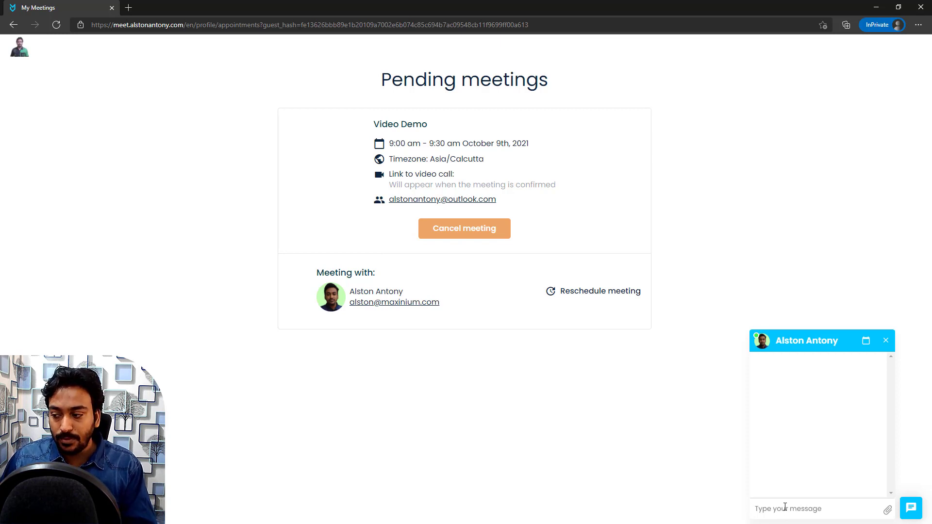
type("t")
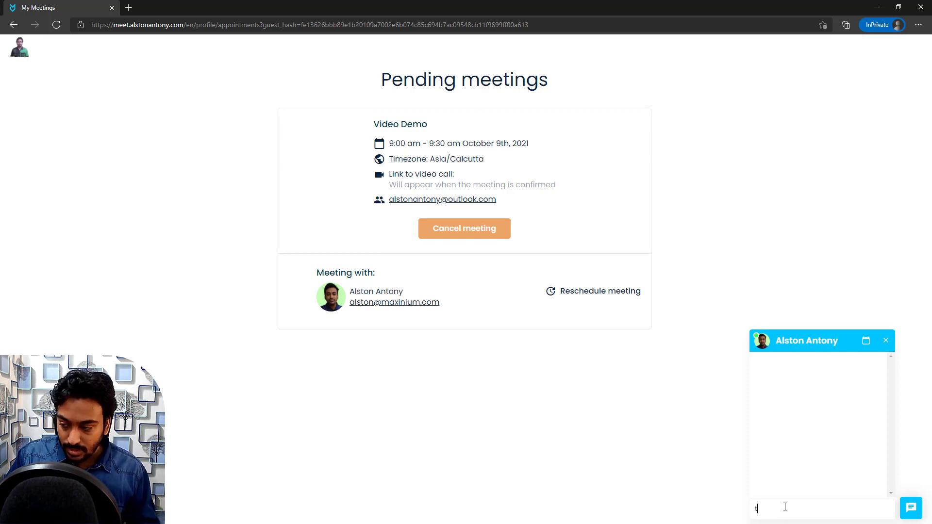
type("his is a mes")
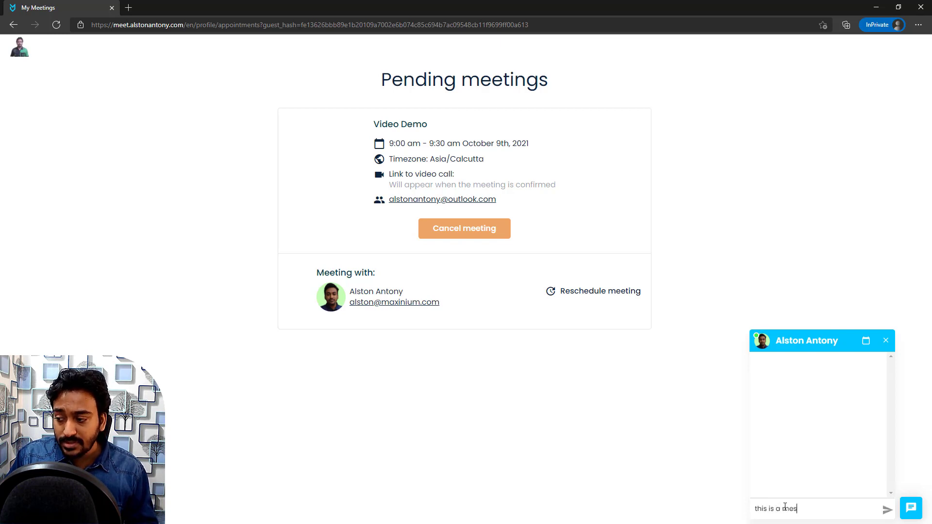
type("sage from visitor")
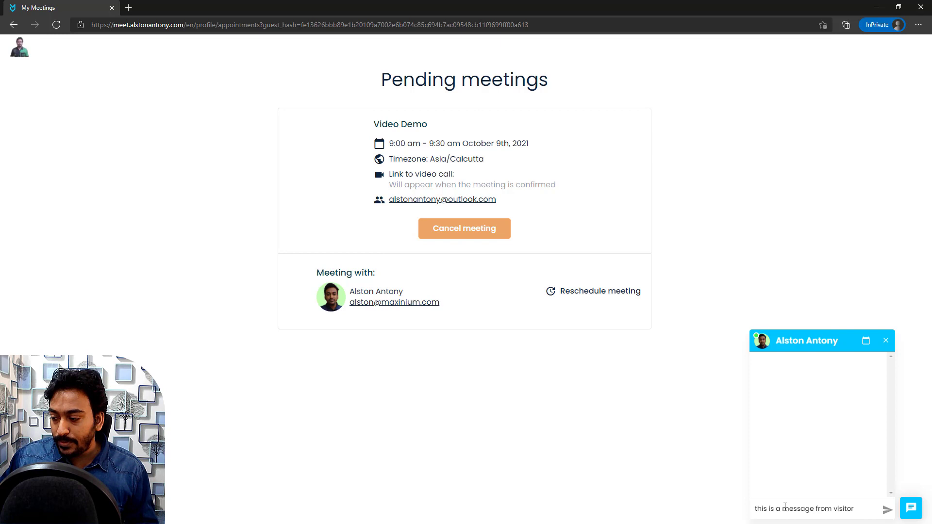
key("Return")
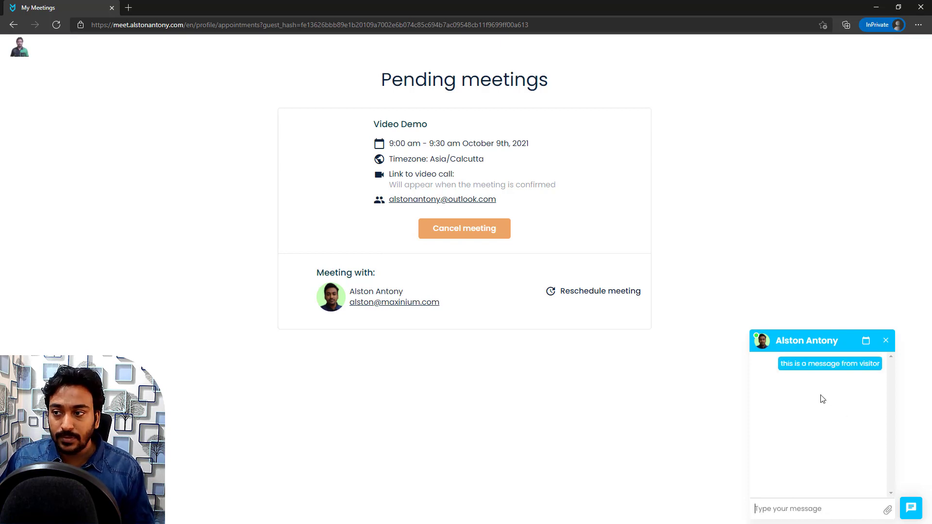
left_click(866, 340)
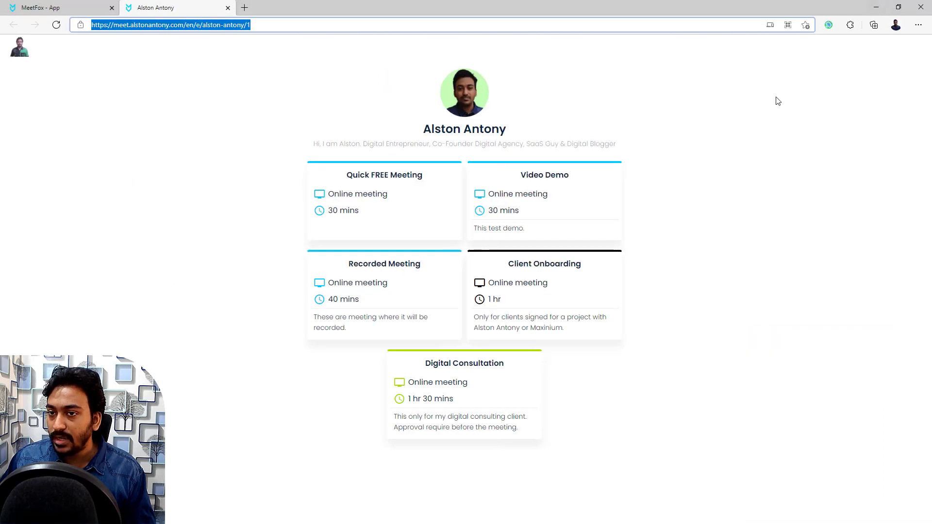
Step: Switch back to the MeetFox app tab and go to the Home dashboard
left_click(53, 8)
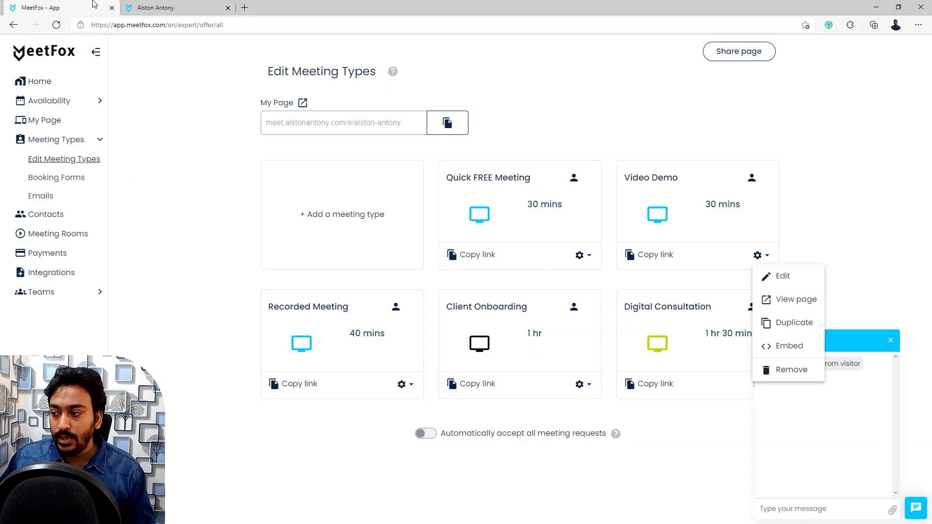
left_click(869, 215)
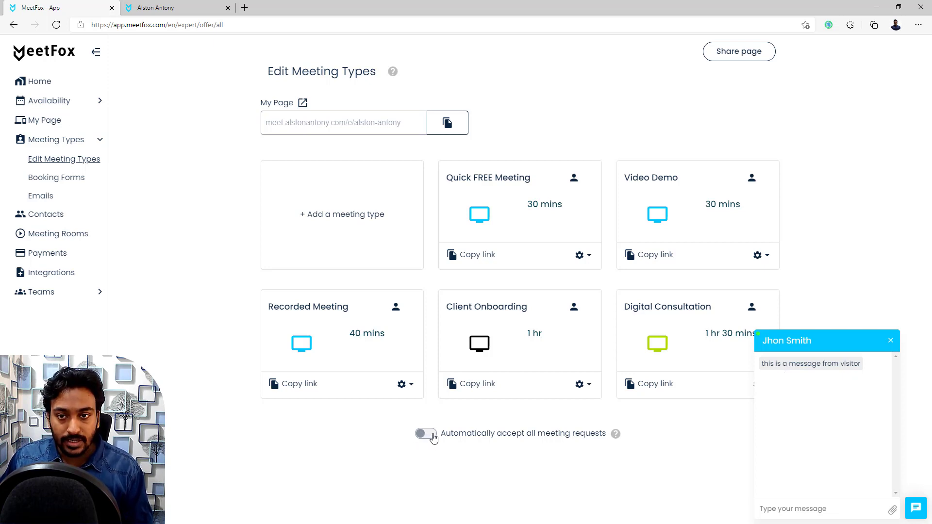
left_click(55, 82)
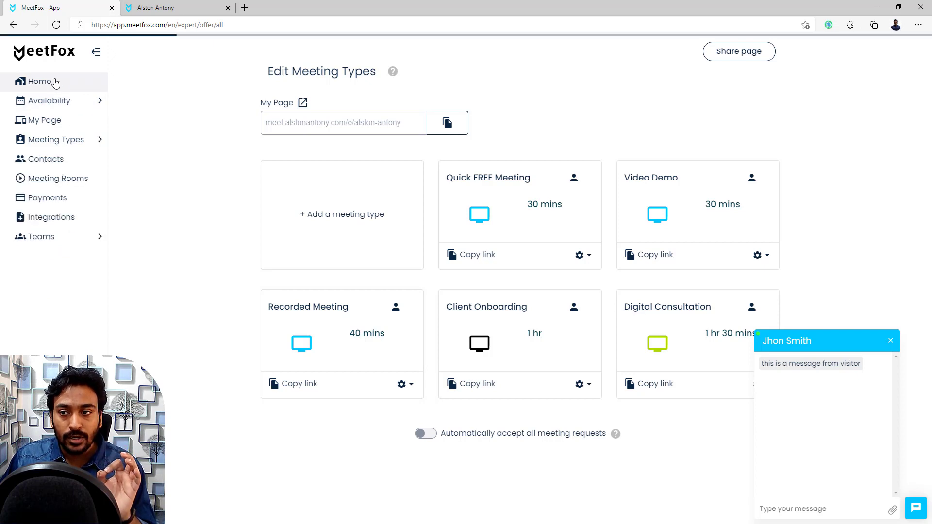
Step: Show the pending Video Demo booking's details and reopen the visitor chat conversation
left_click(891, 342)
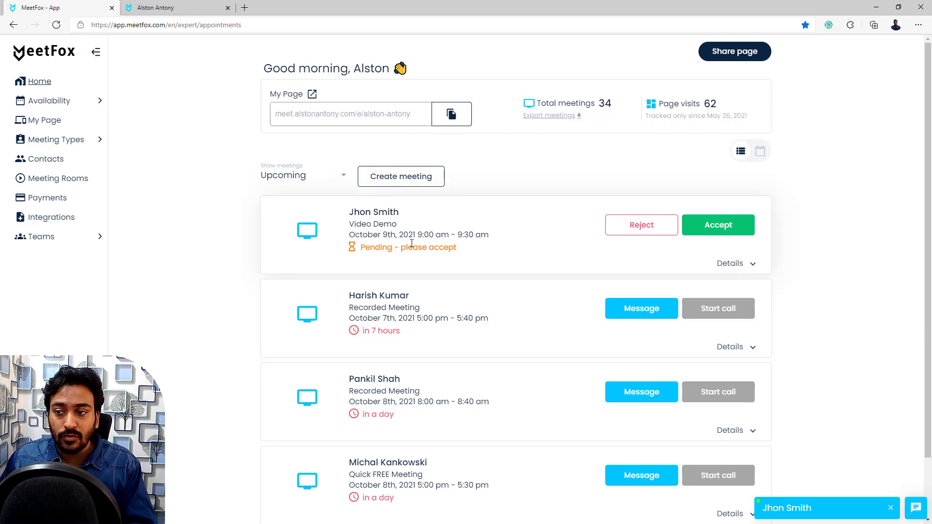
left_click(752, 264)
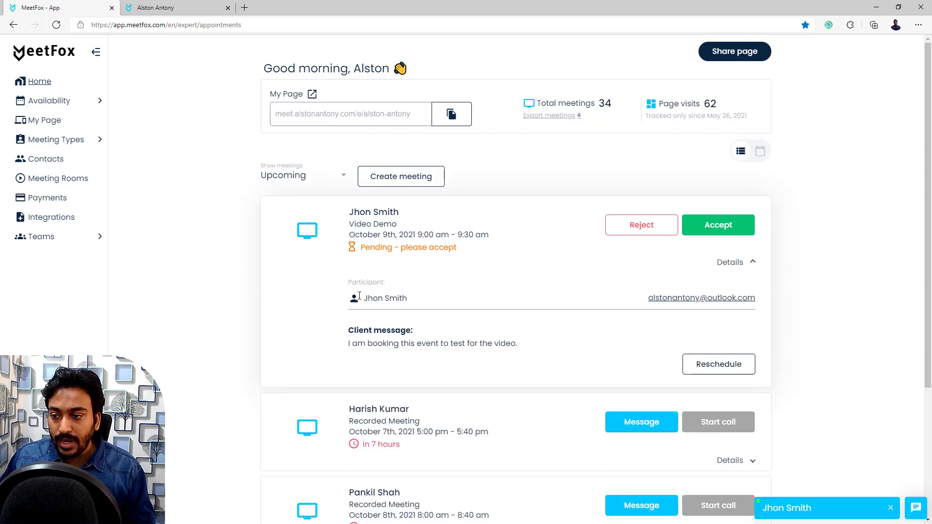
left_click_drag(349, 224, 397, 223)
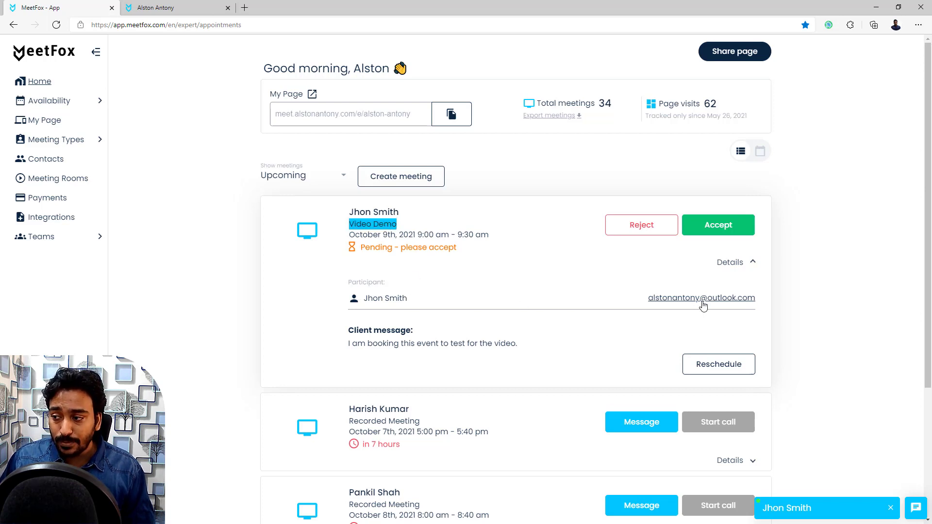
left_click(847, 297)
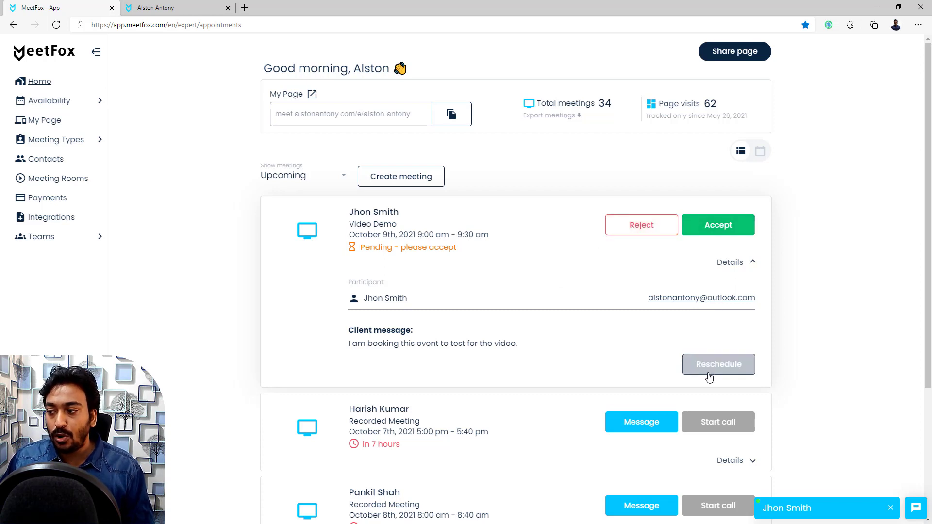
left_click(783, 510)
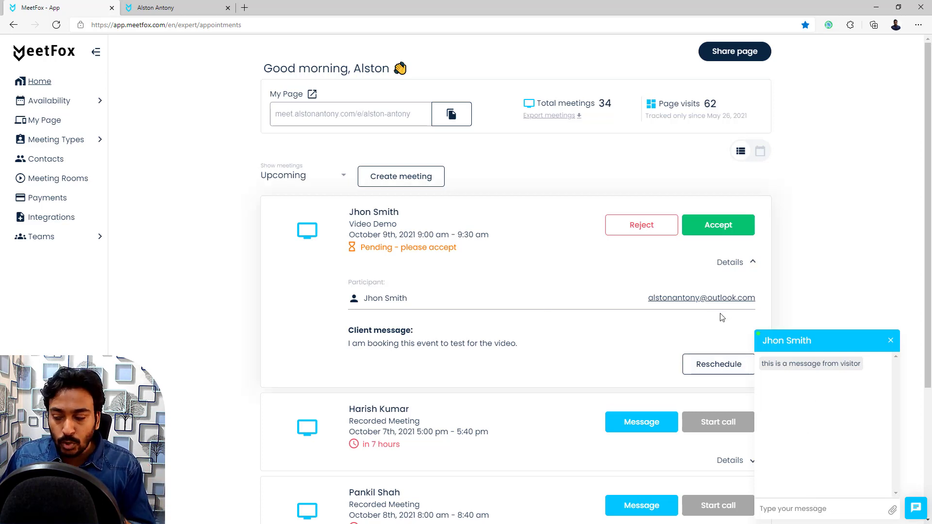
Step: Reply 'ok i will confirm' to the visitor and check it in the guest's window
left_click(804, 506)
type("ok i")
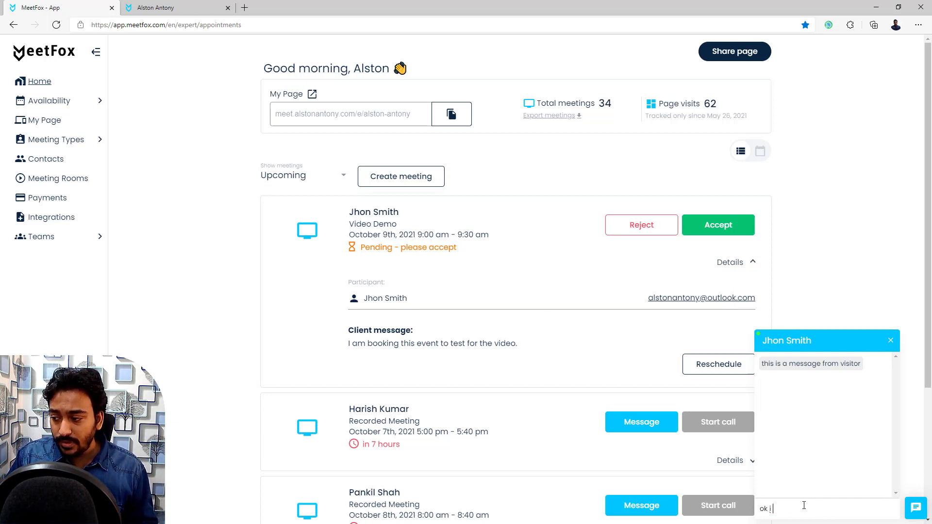
type(" will confirm")
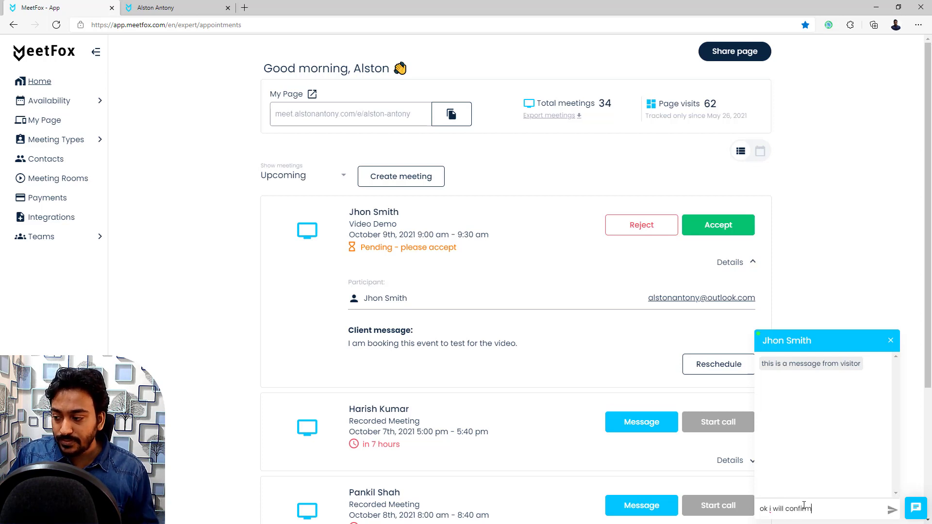
key("Return")
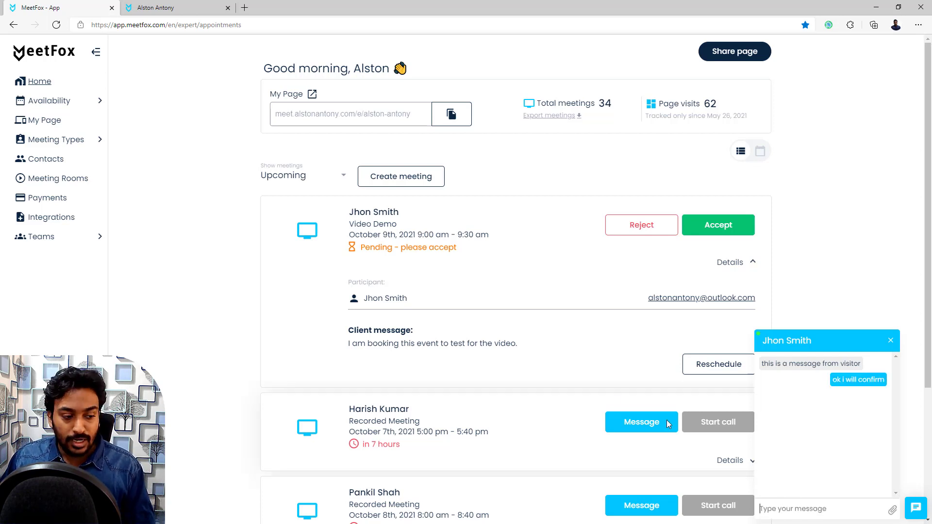
key("alt+Tab")
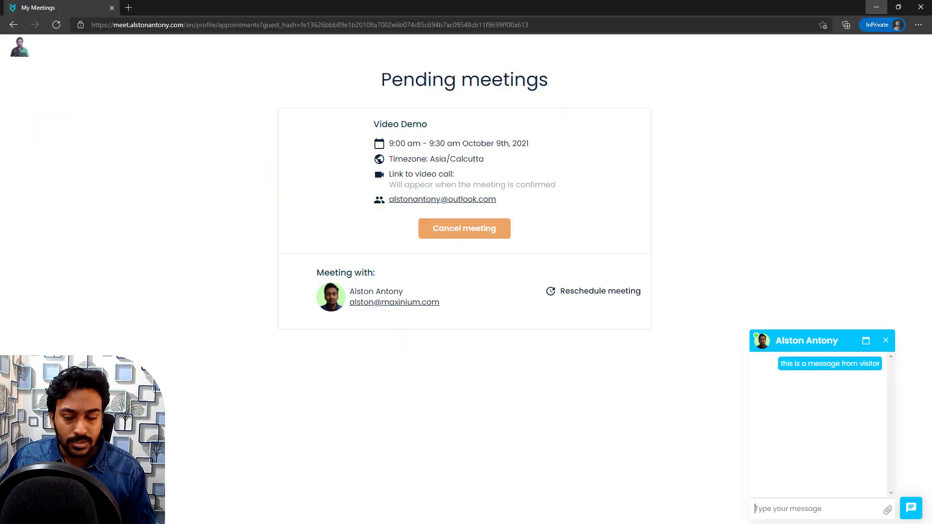
mouse_move(797, 389)
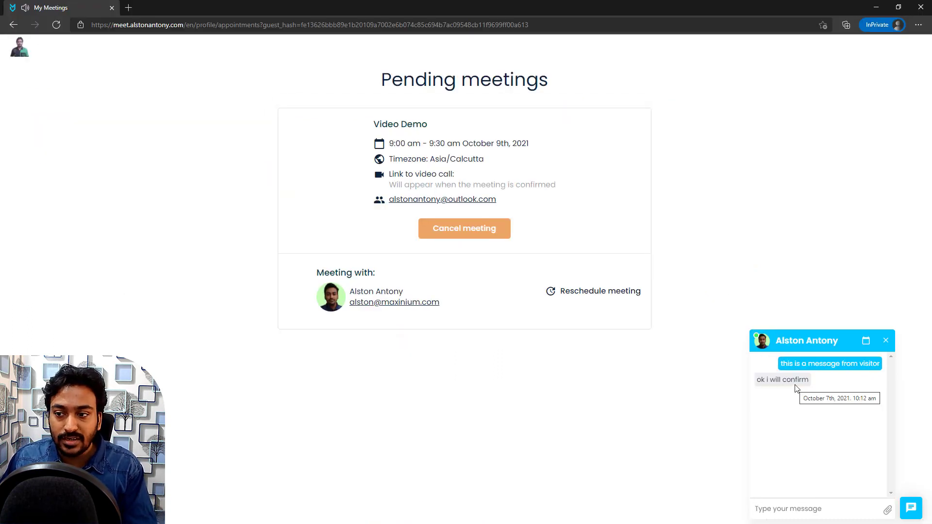
mouse_move(829, 366)
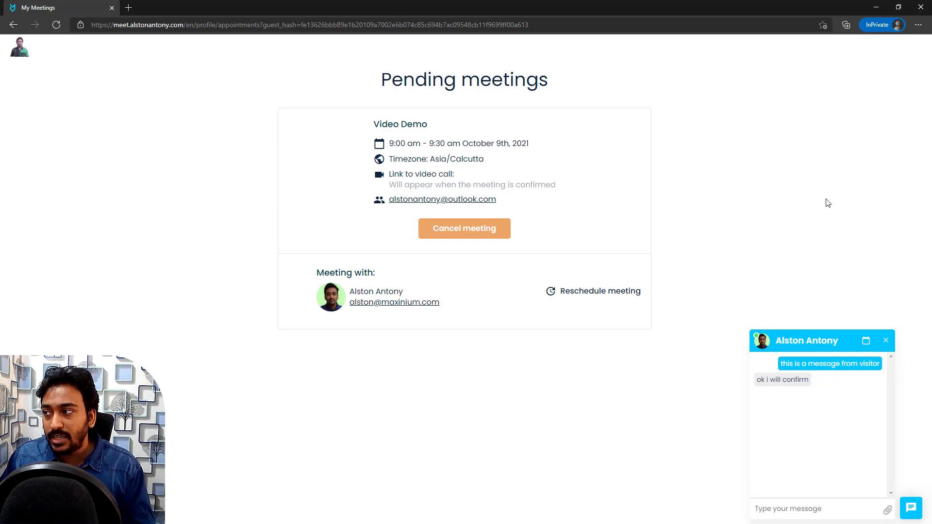
left_click(876, 7)
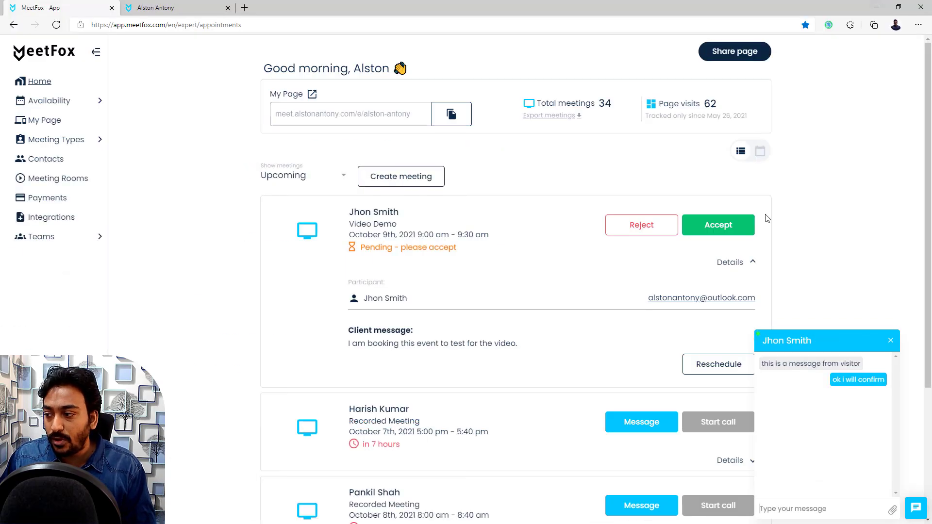
Step: Close the chat and accept the pending Video Demo booking
left_click(891, 340)
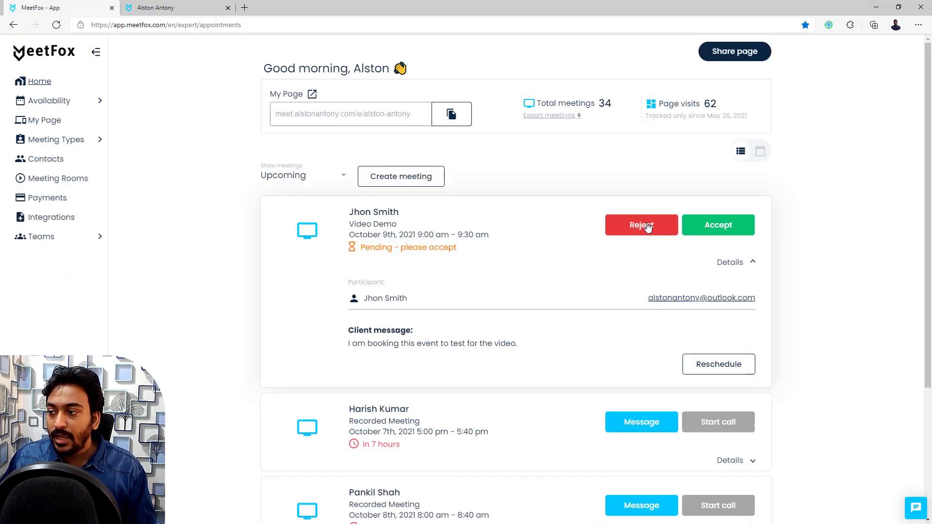
left_click(705, 229)
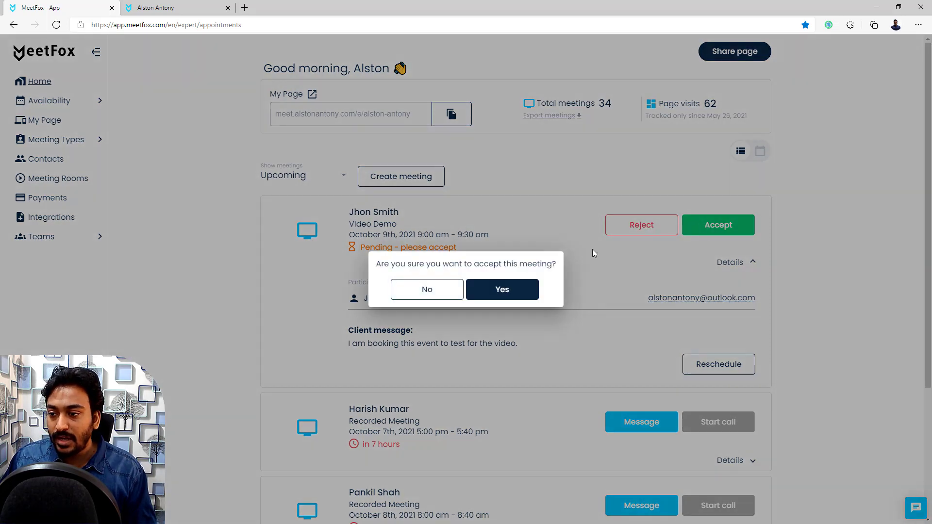
left_click(496, 290)
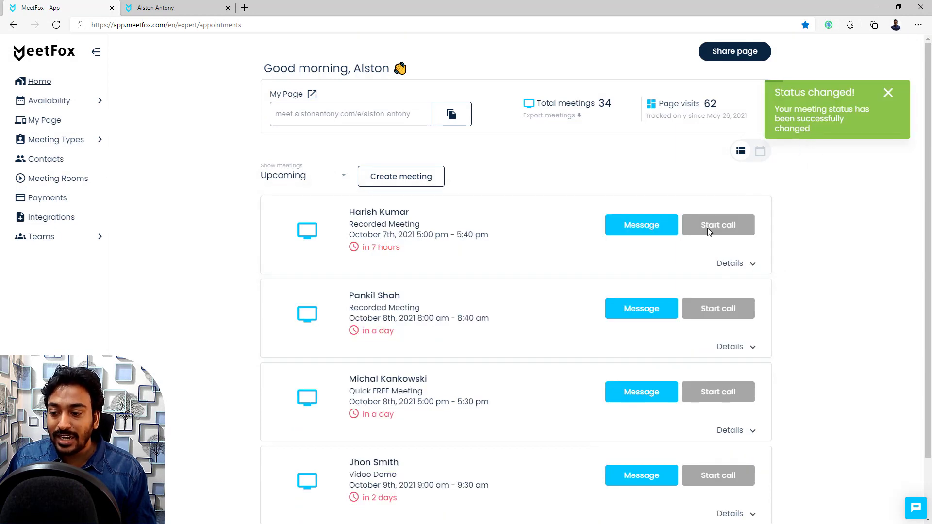
Step: Preview rescheduling to October 13 without changing it, then start cancelling the booking
scroll(707, 228, "down", 2)
left_click(731, 449)
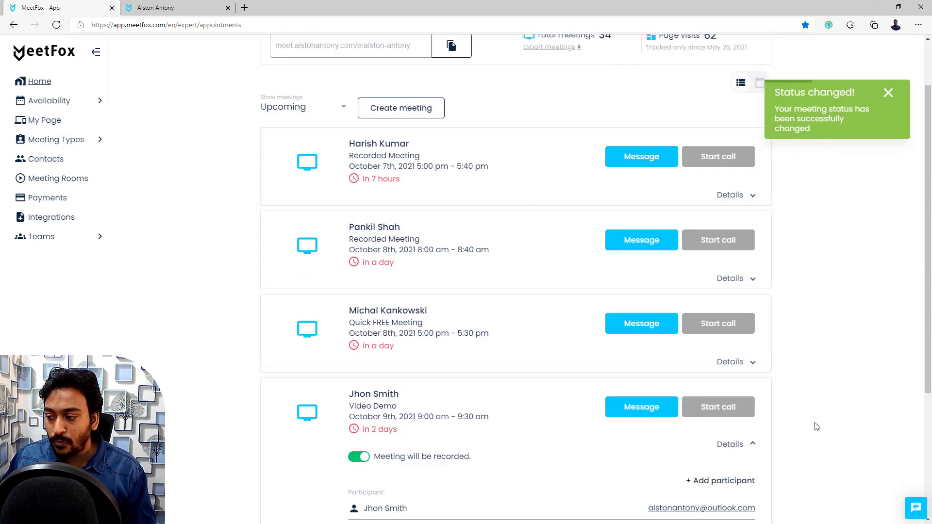
scroll(801, 403, "down", 3)
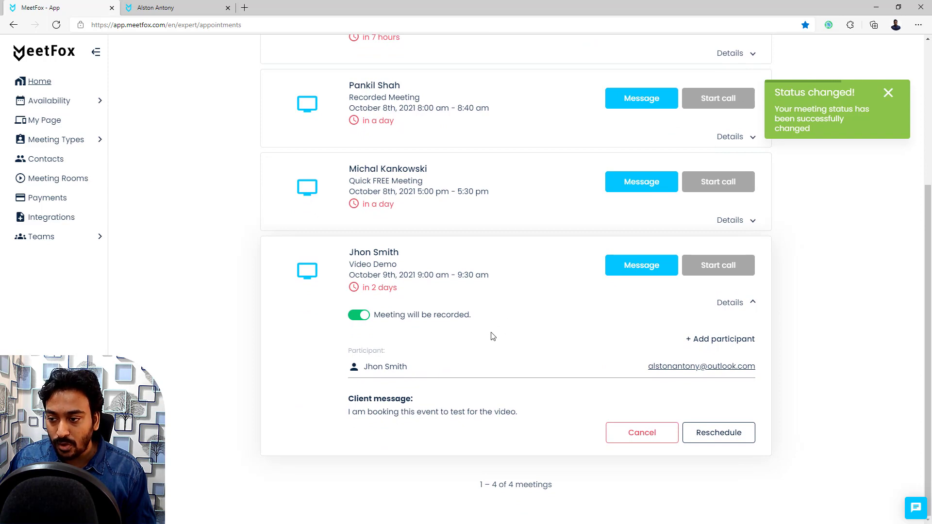
left_click(742, 443)
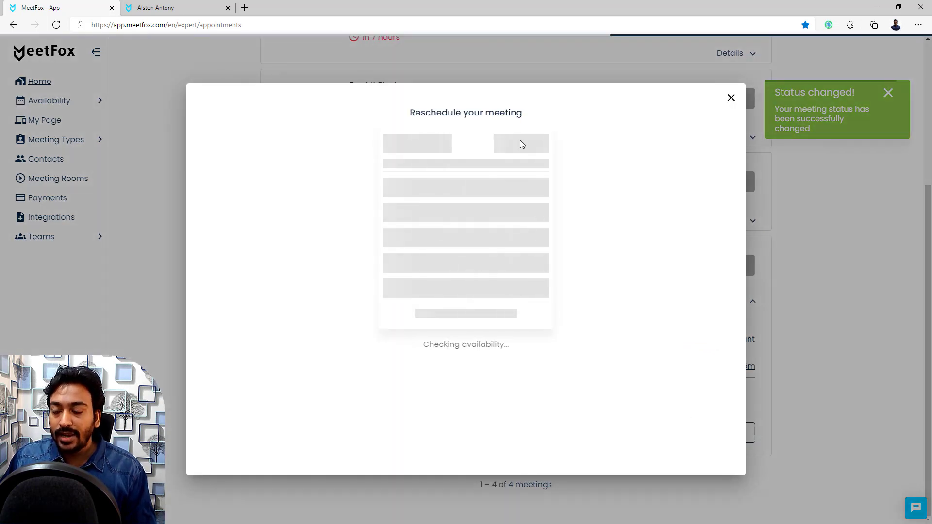
left_click(472, 254)
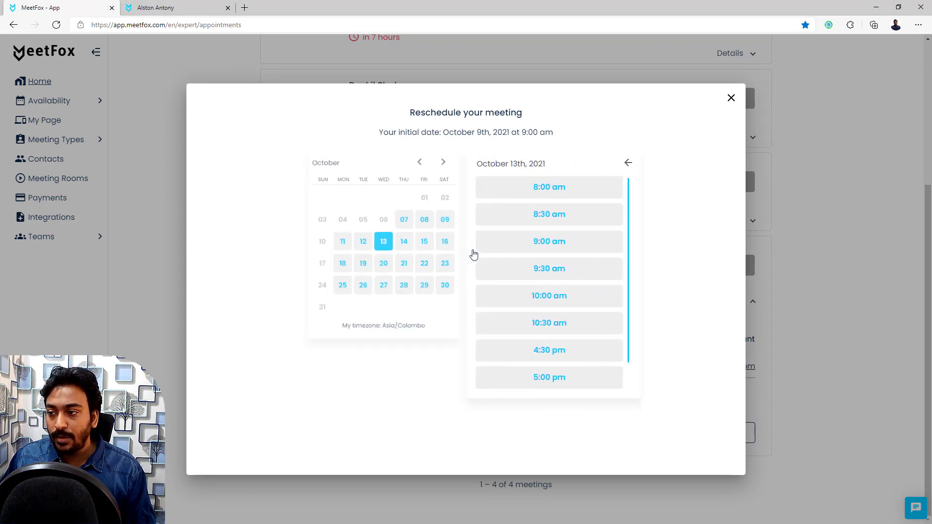
left_click(731, 99)
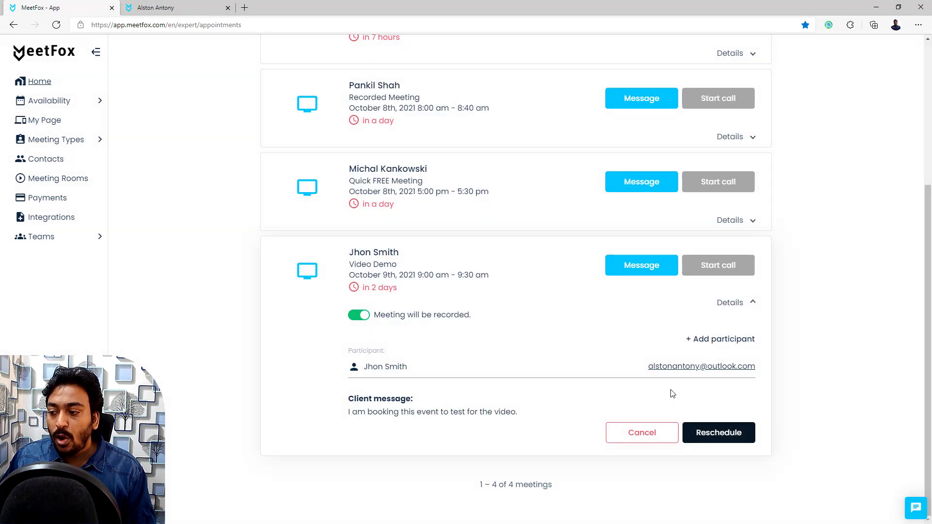
left_click(641, 433)
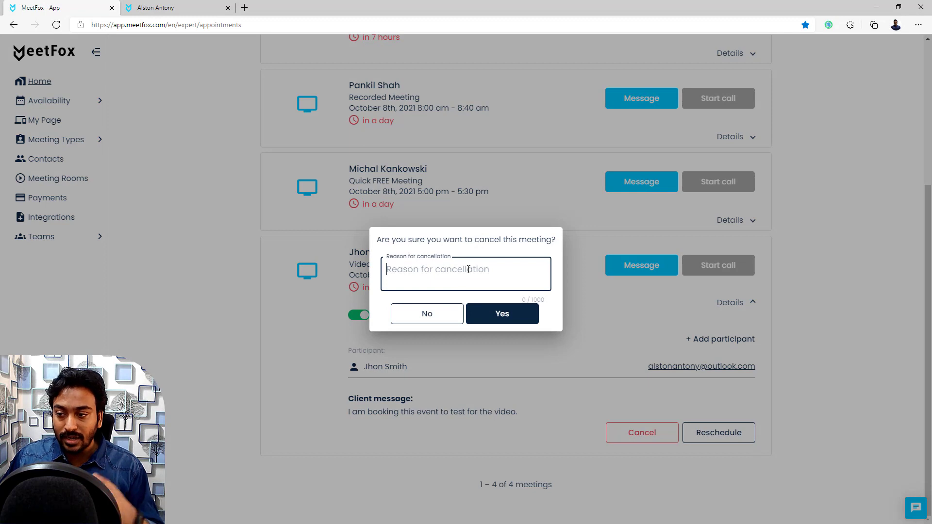
Step: Cancel the booking with reason 'Testing purpose', delete the Video Demo meeting type, and open Booking Forms
type("Testi")
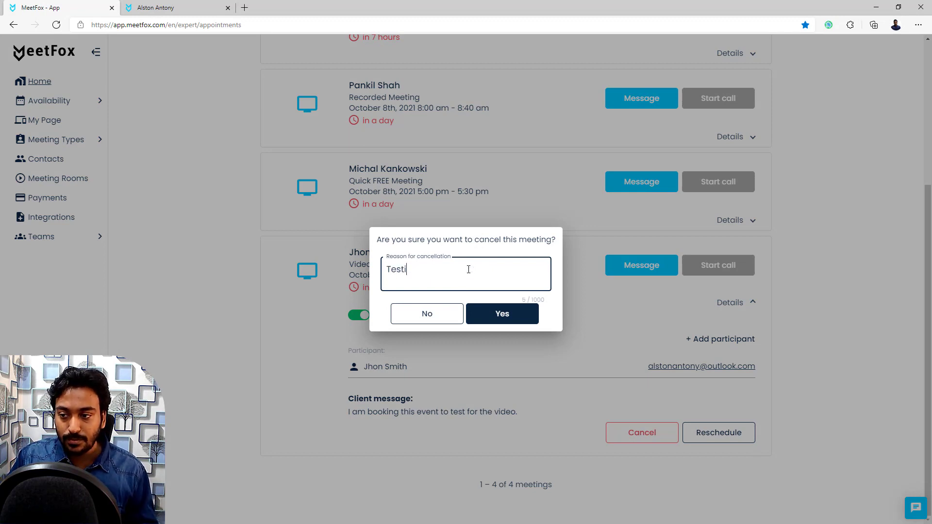
type("ng purpose")
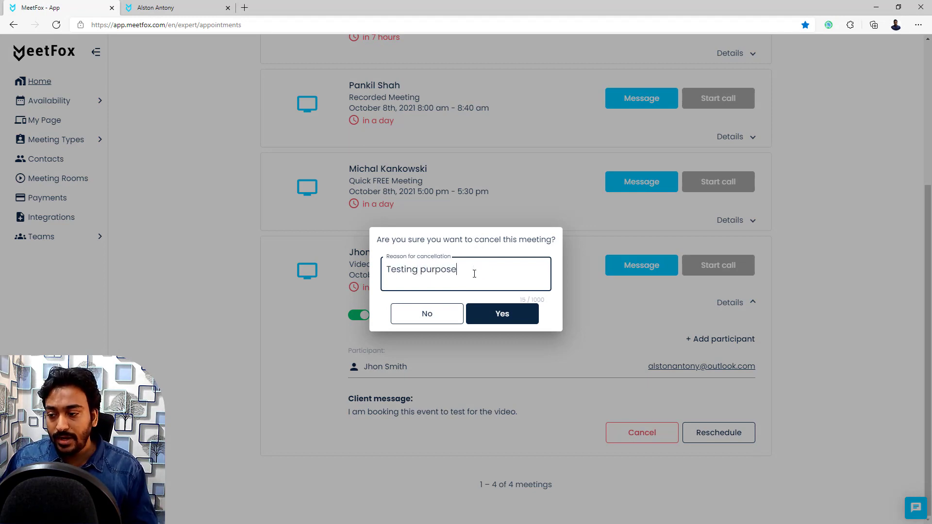
left_click(500, 313)
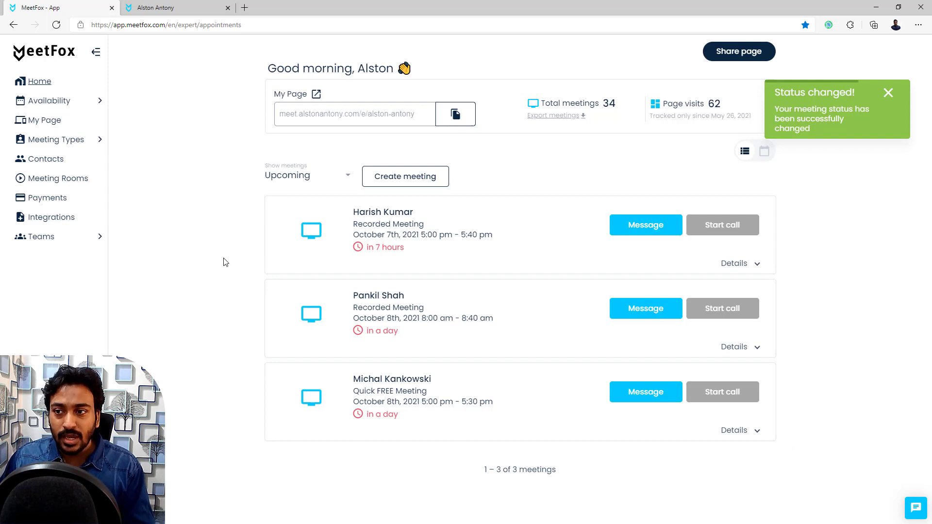
left_click(79, 140)
left_click(74, 165)
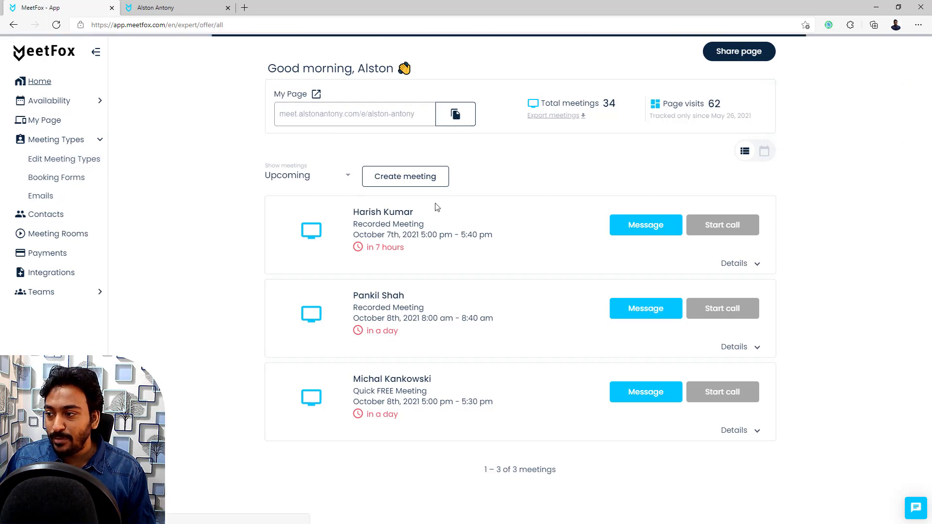
left_click(759, 256)
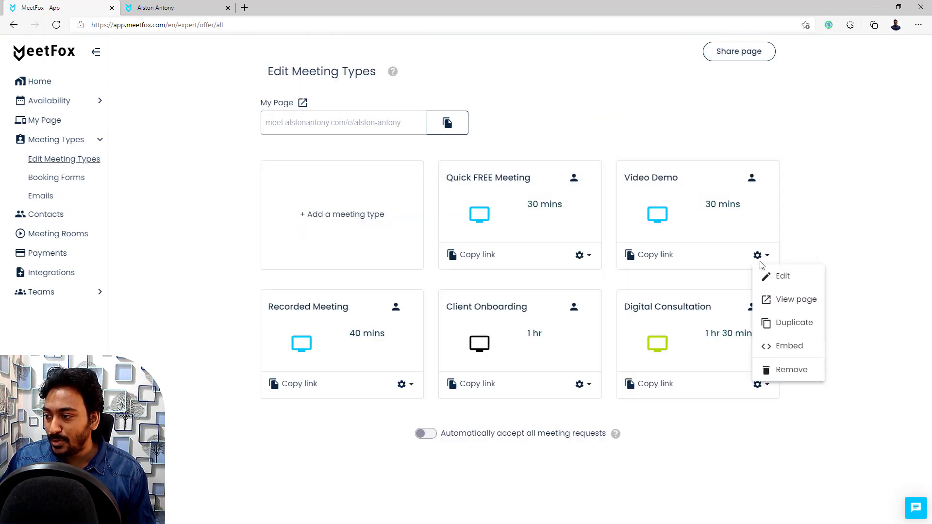
left_click(793, 372)
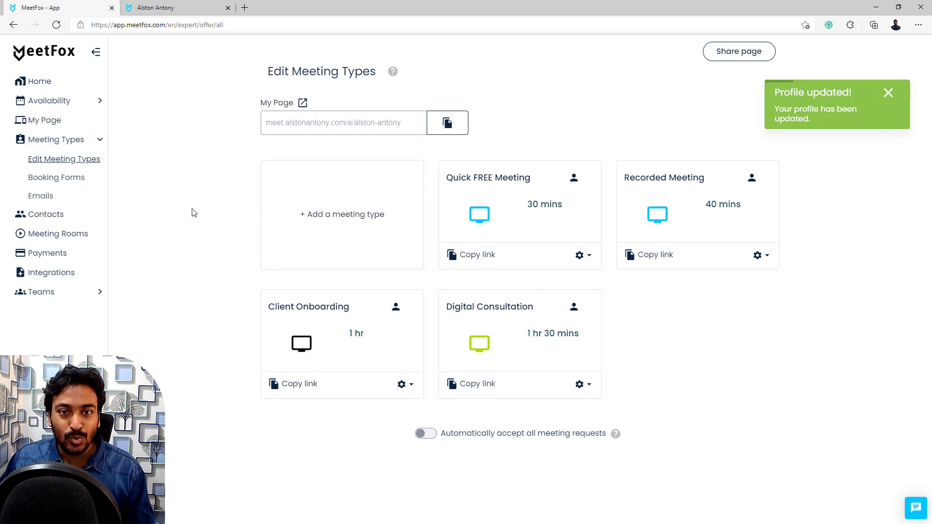
left_click(74, 185)
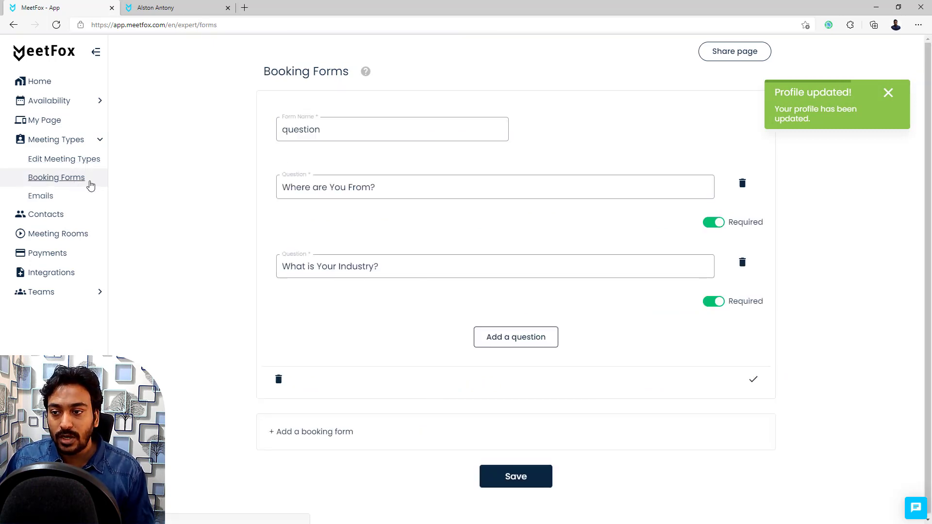
left_click(889, 93)
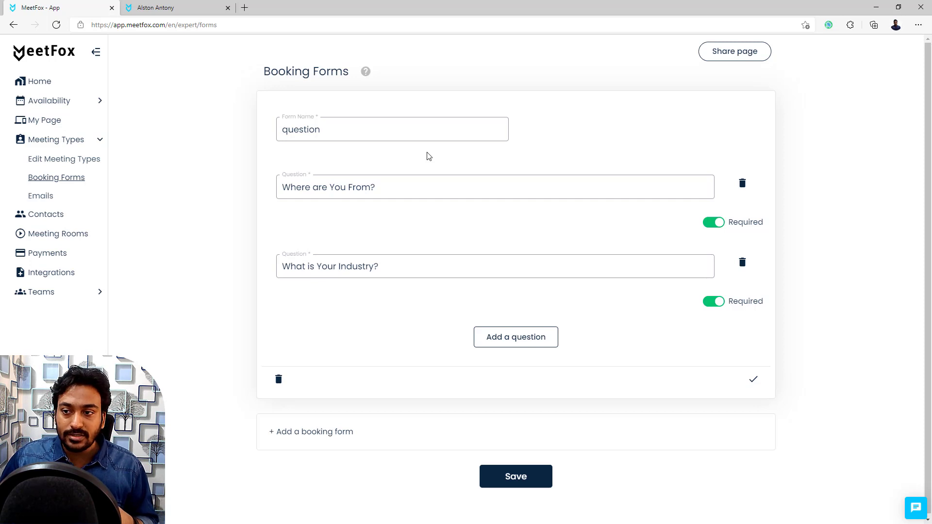
left_click(339, 127)
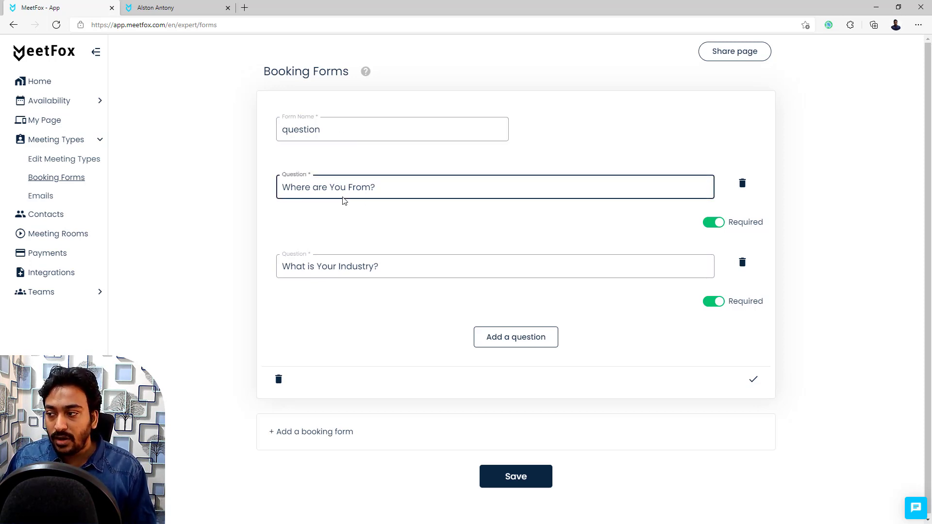
left_click(510, 347)
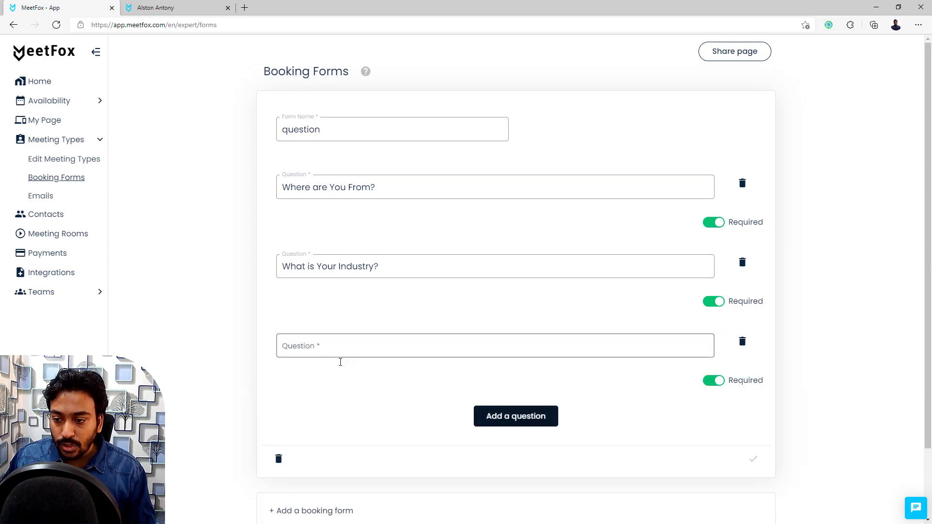
left_click(742, 343)
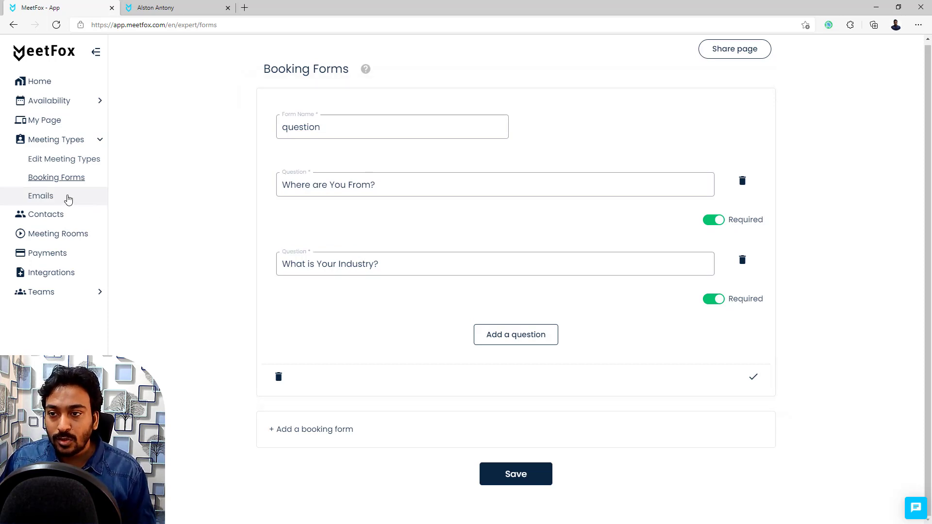
mouse_move(366, 71)
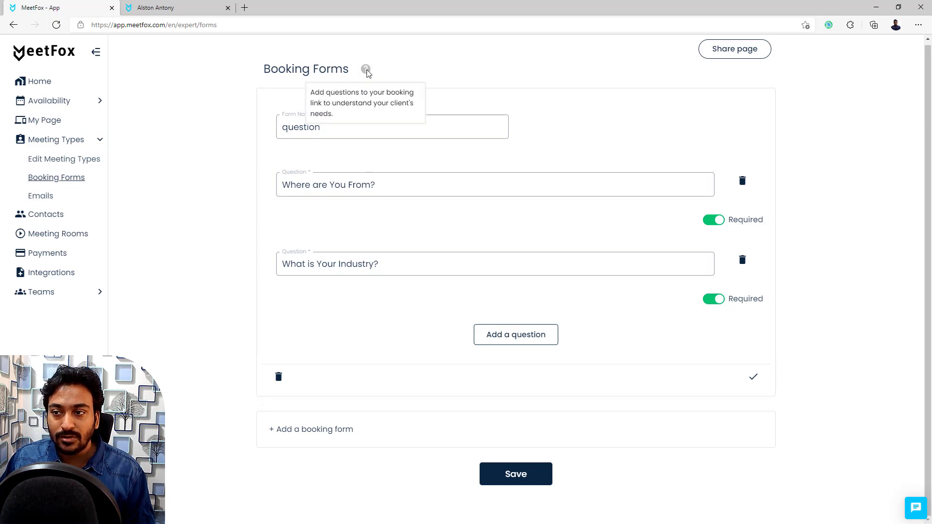
left_click(41, 199)
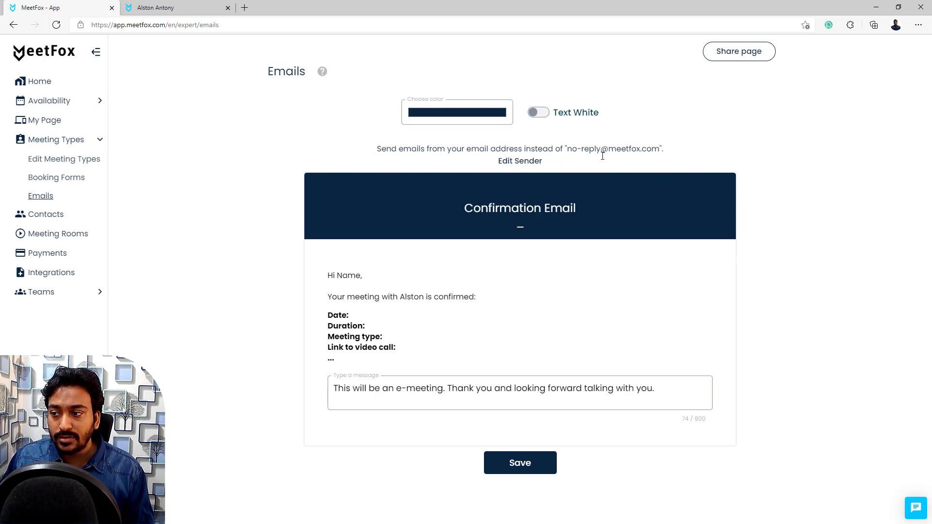
Step: Inspect the sender email domain settings, highlighting the address and domain line, then close them
left_click(523, 163)
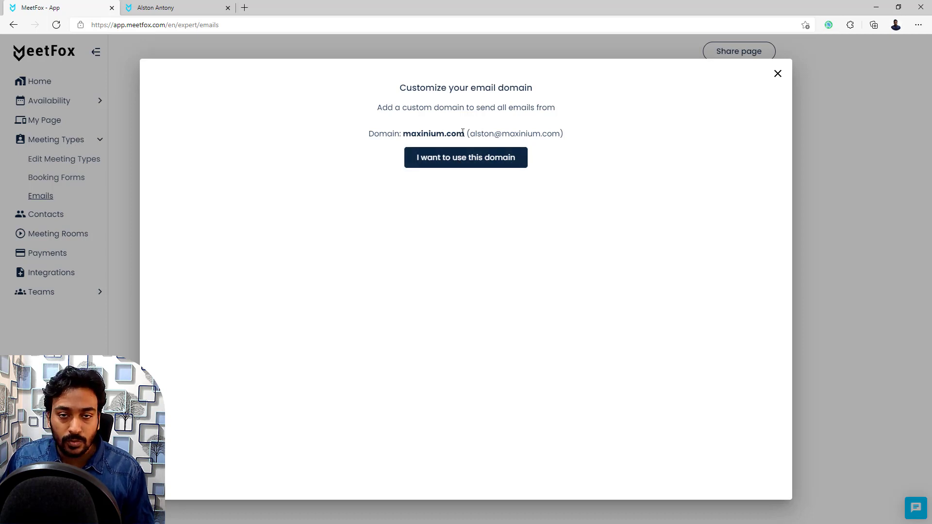
left_click_drag(470, 135, 561, 134)
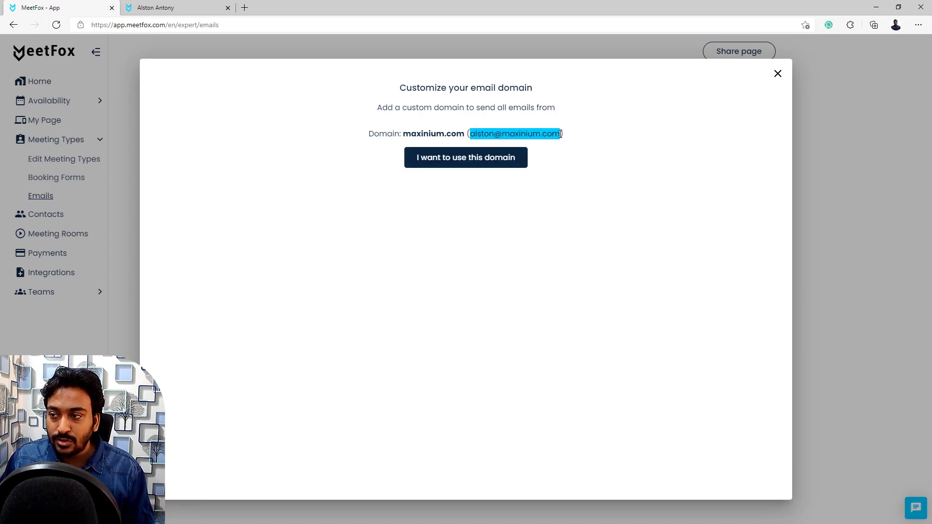
left_click(506, 133)
right_click(500, 135)
left_click(558, 124)
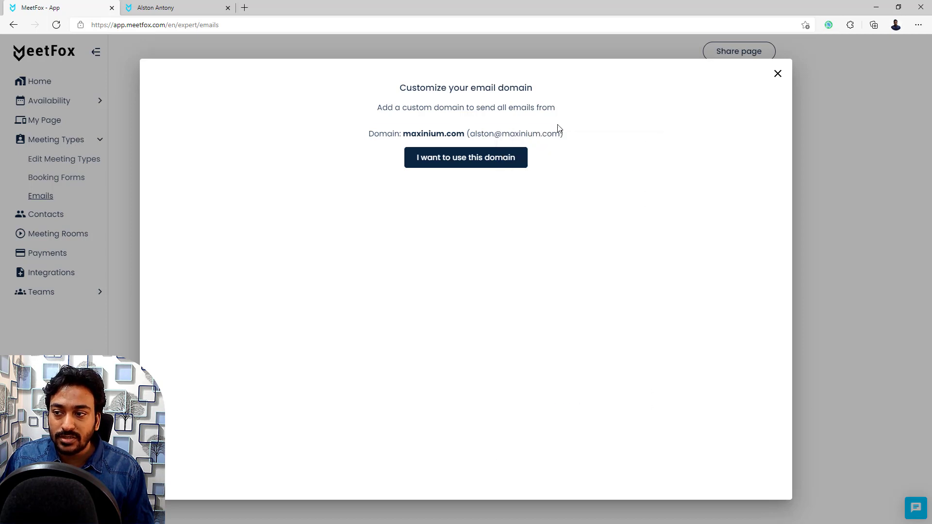
left_click_drag(560, 133, 477, 163)
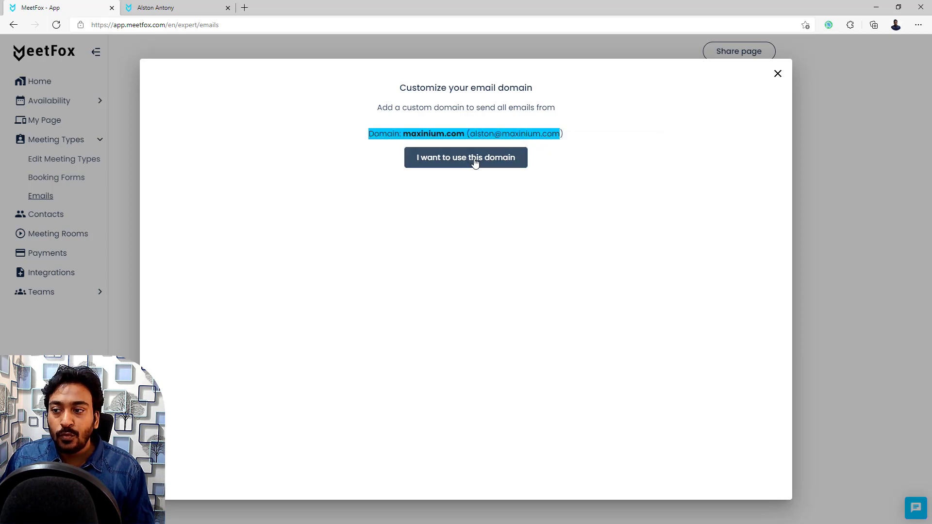
left_click(778, 76)
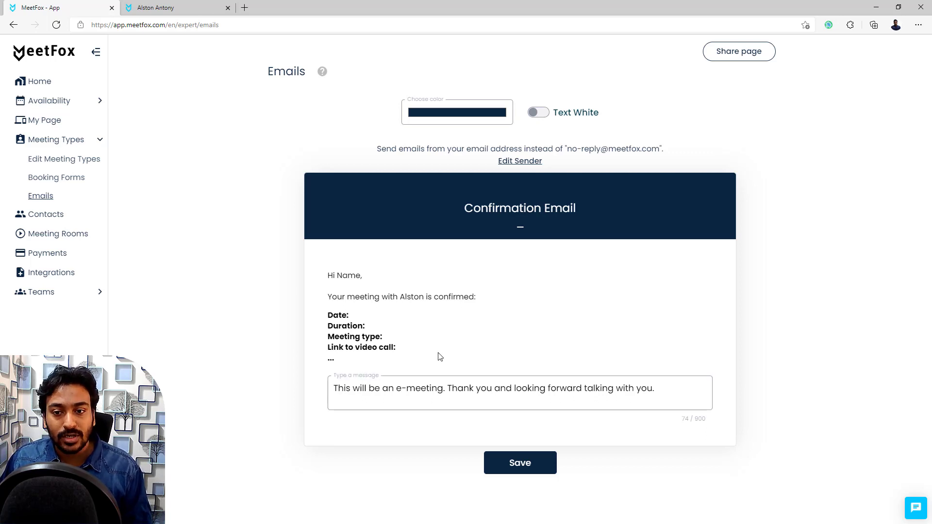
Step: Review the second contact's meeting history and canceled meeting's actions, then go to Meeting Rooms
left_click(63, 213)
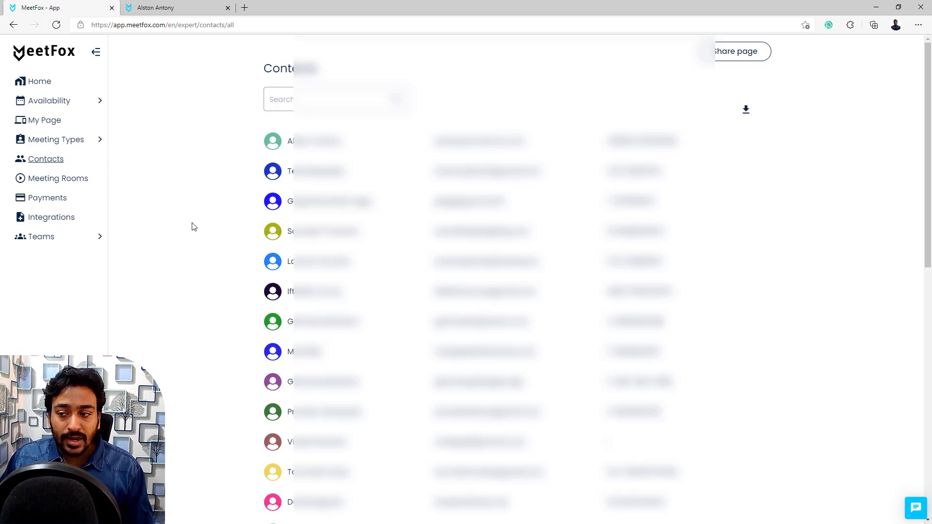
scroll(194, 227, "down", 10)
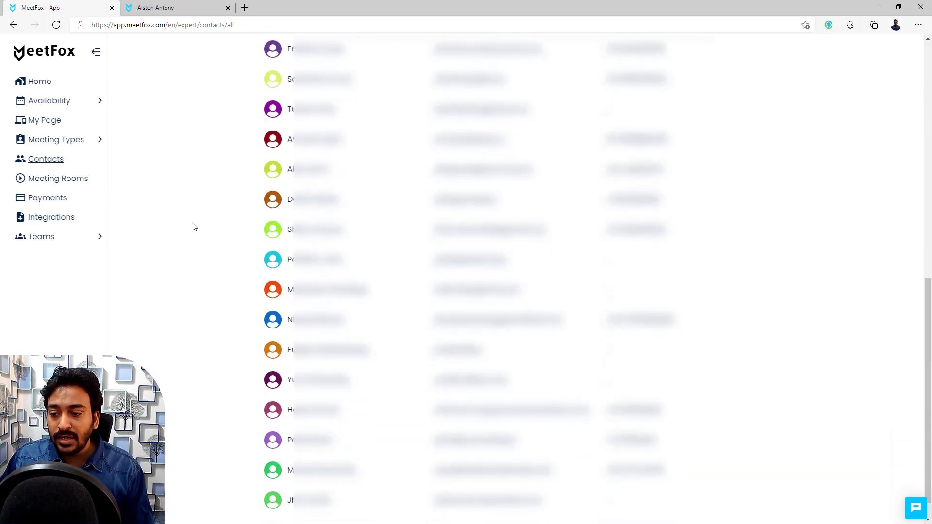
scroll(194, 227, "up", 10)
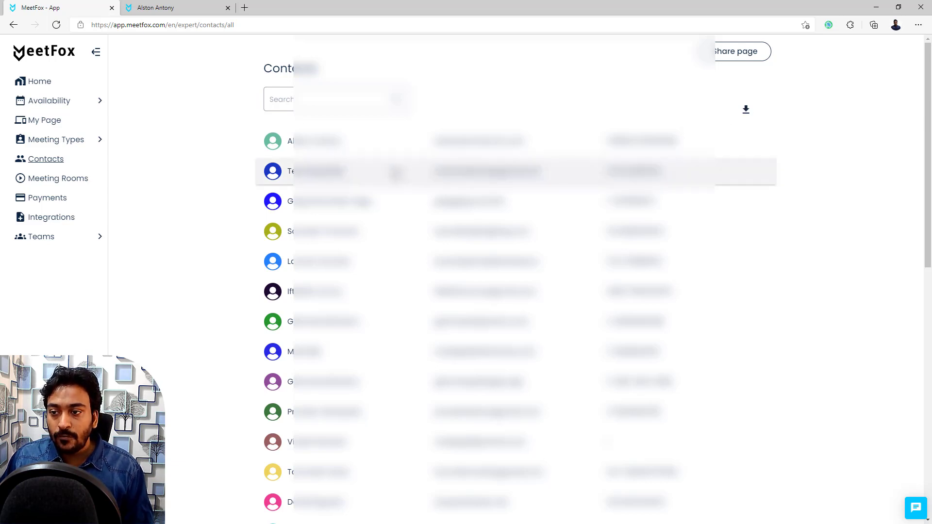
left_click(394, 172)
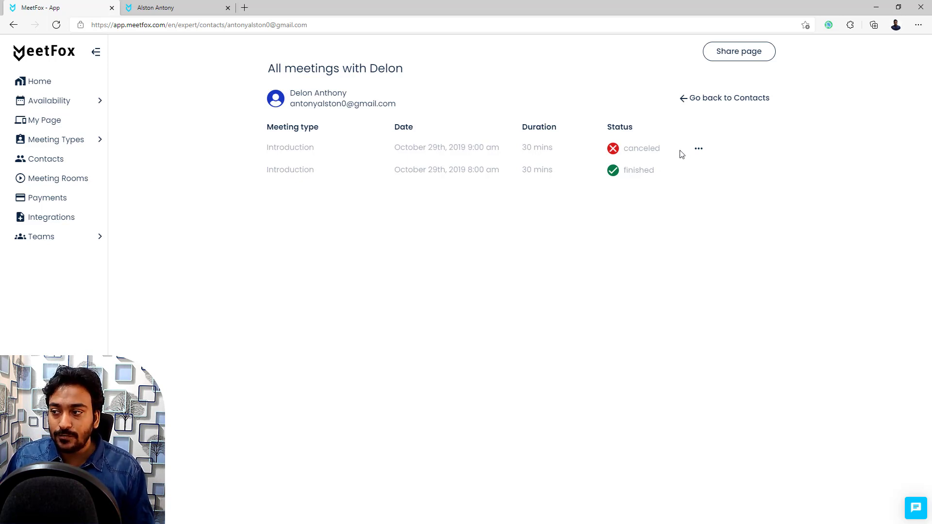
left_click(698, 149)
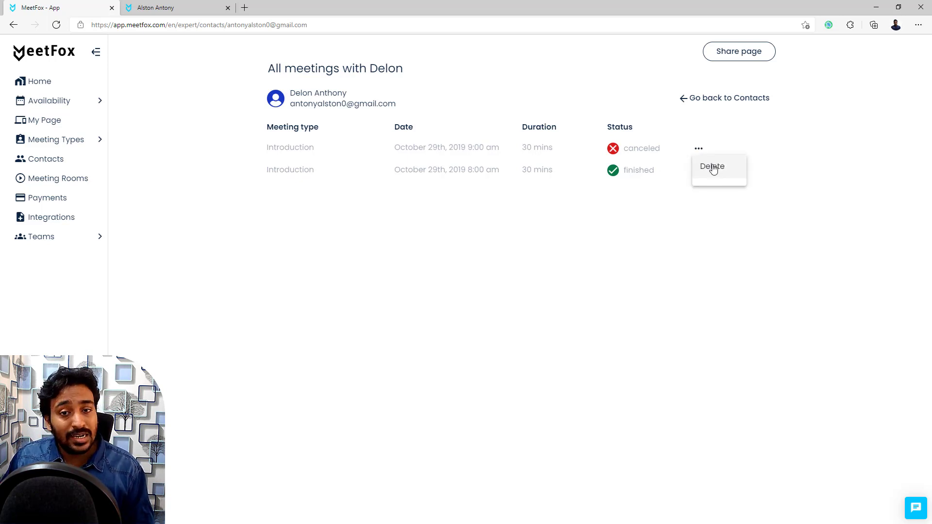
left_click(506, 190)
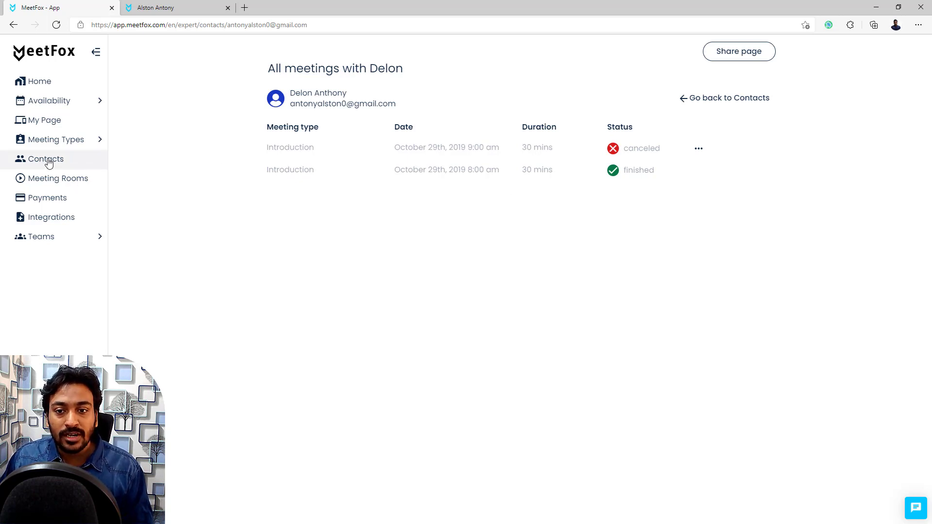
left_click(72, 180)
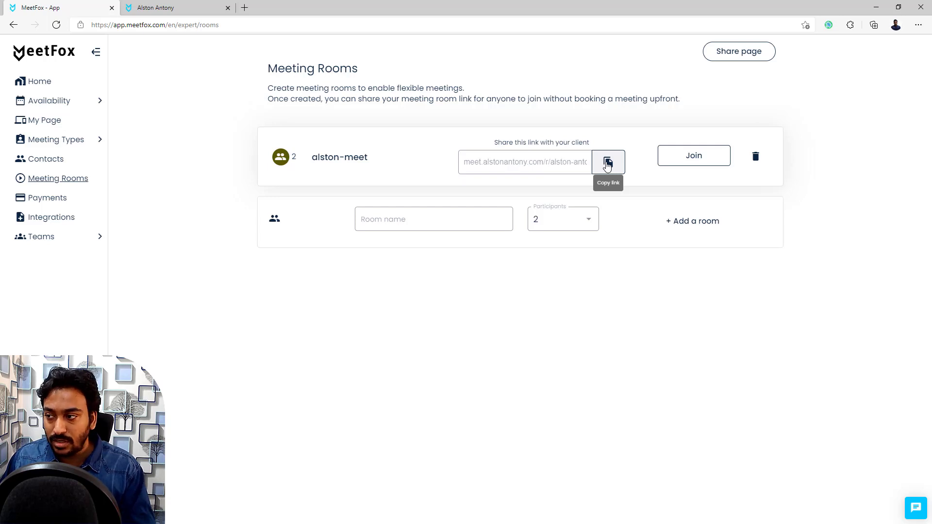
Step: Join the existing meeting room in a new tab, then close the join tab
left_click(683, 160)
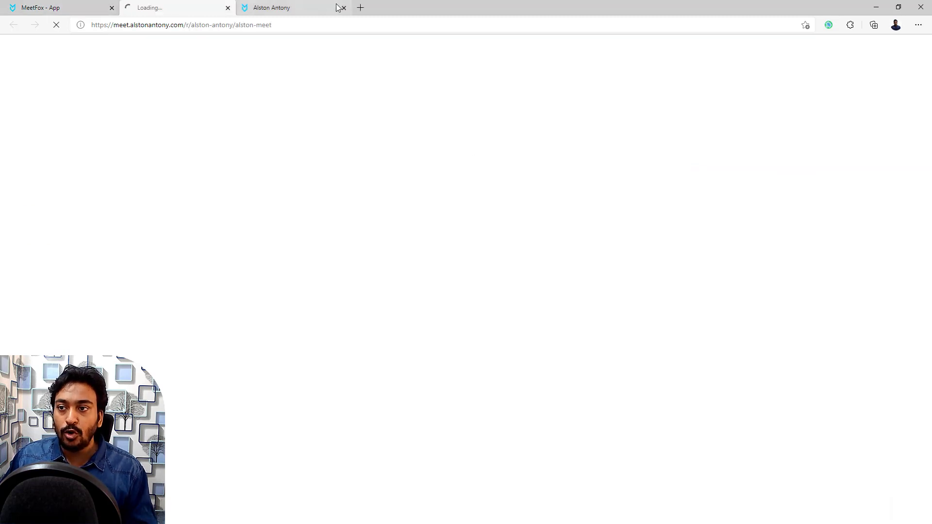
left_click(343, 7)
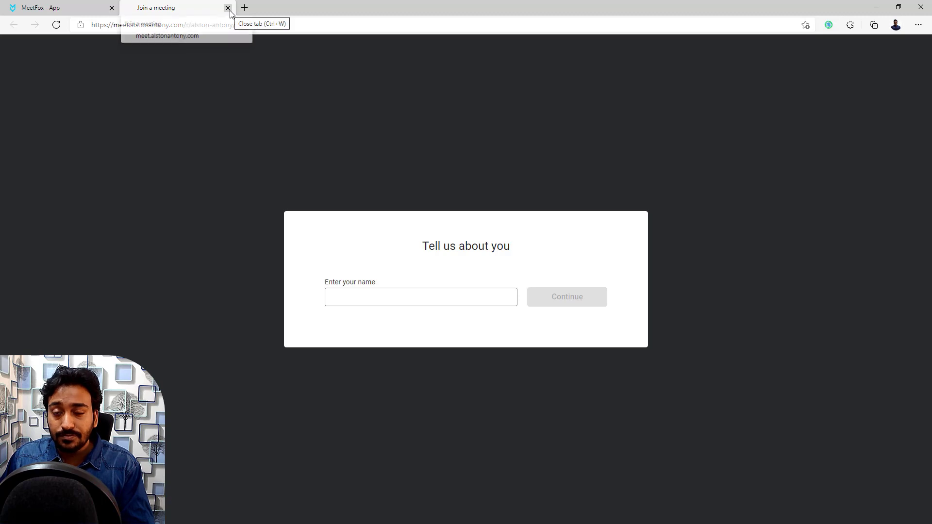
left_click(367, 296)
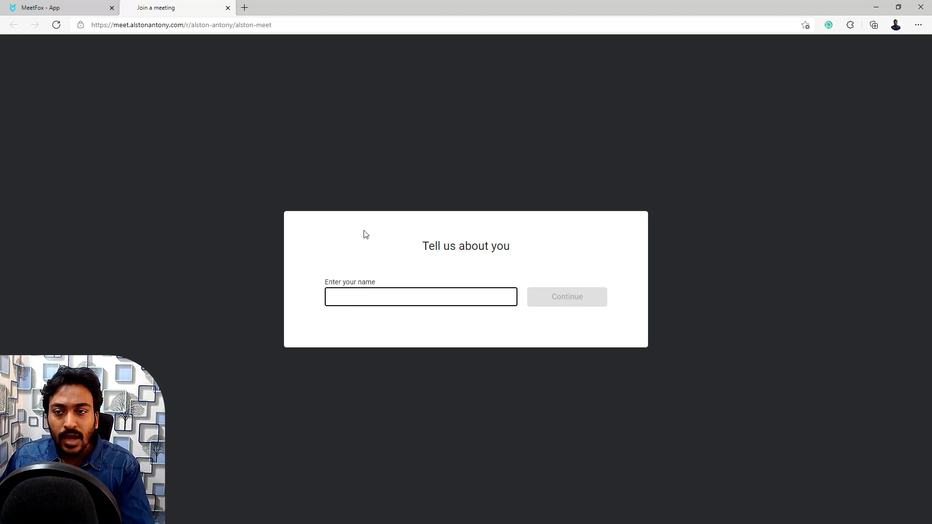
left_click(227, 9)
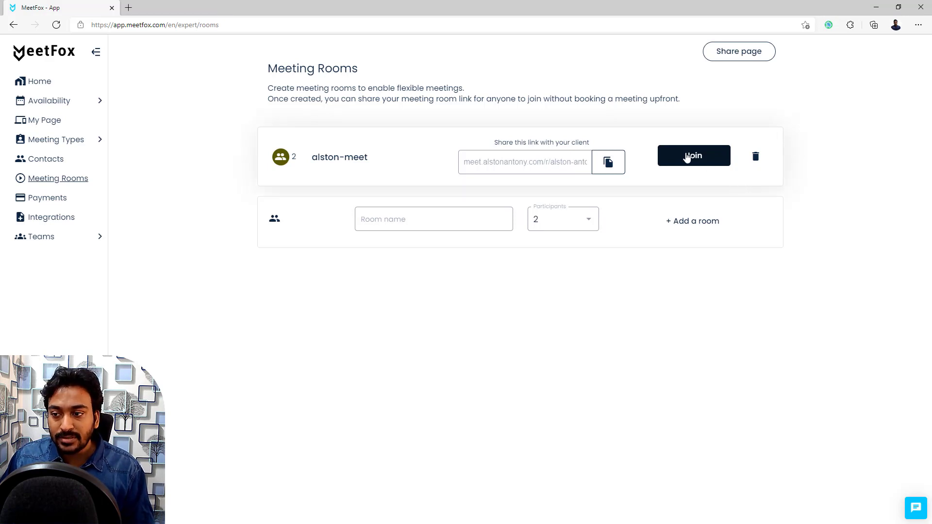
Step: Check the new-room participant count choices, keep 2 participants, and go to Payments
left_click(570, 227)
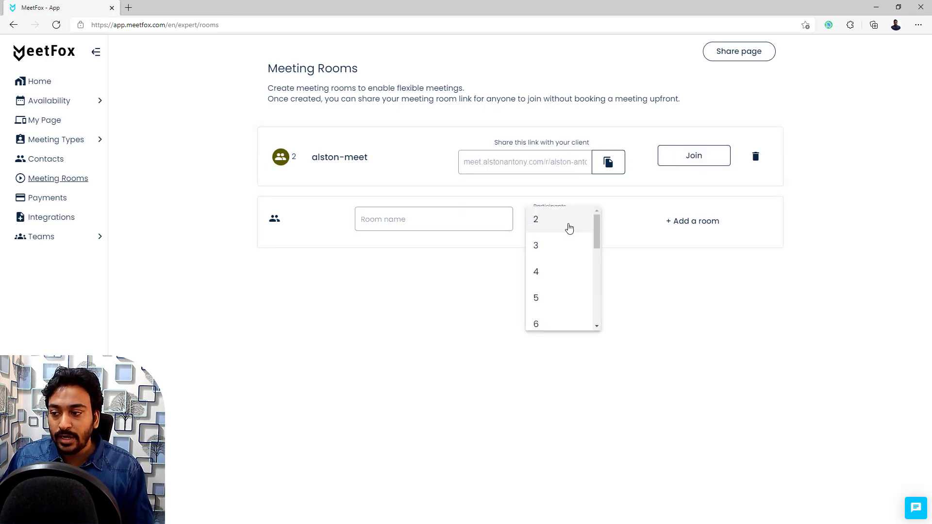
scroll(570, 287, "down", 5)
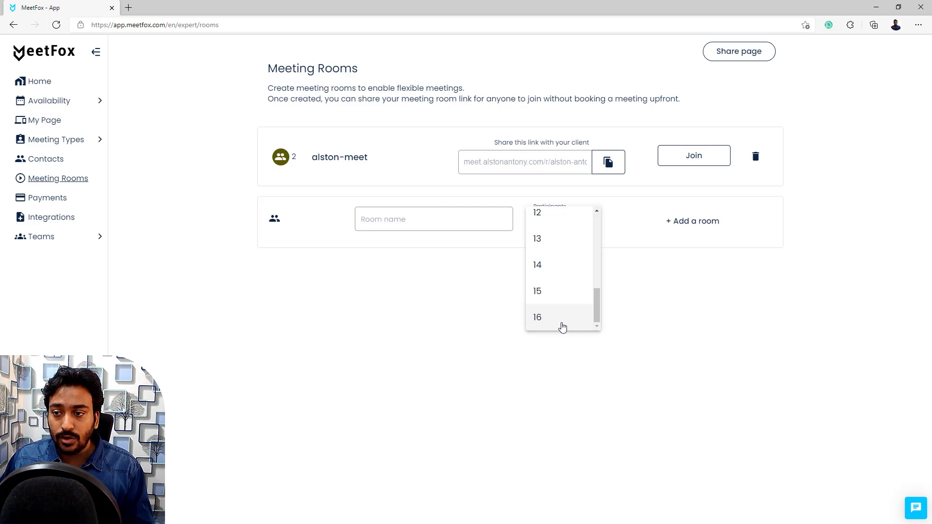
left_click(296, 164)
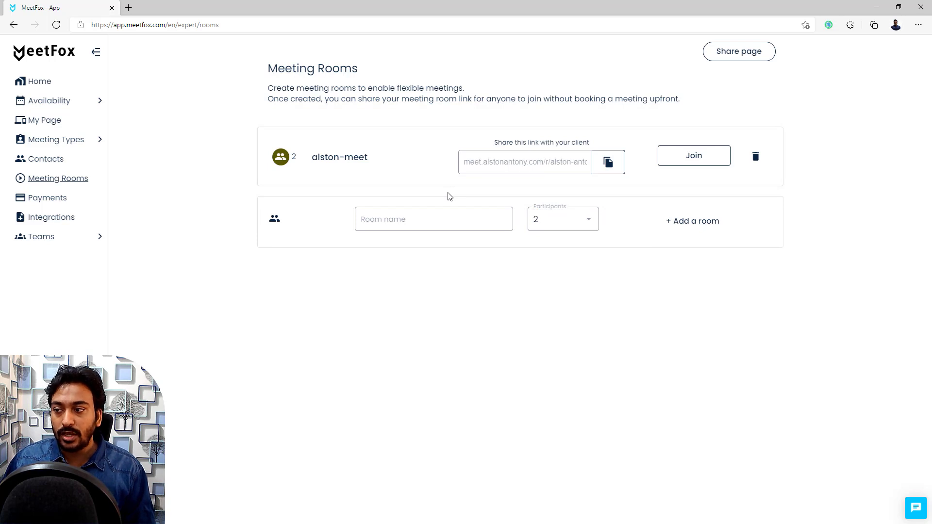
left_click(562, 226)
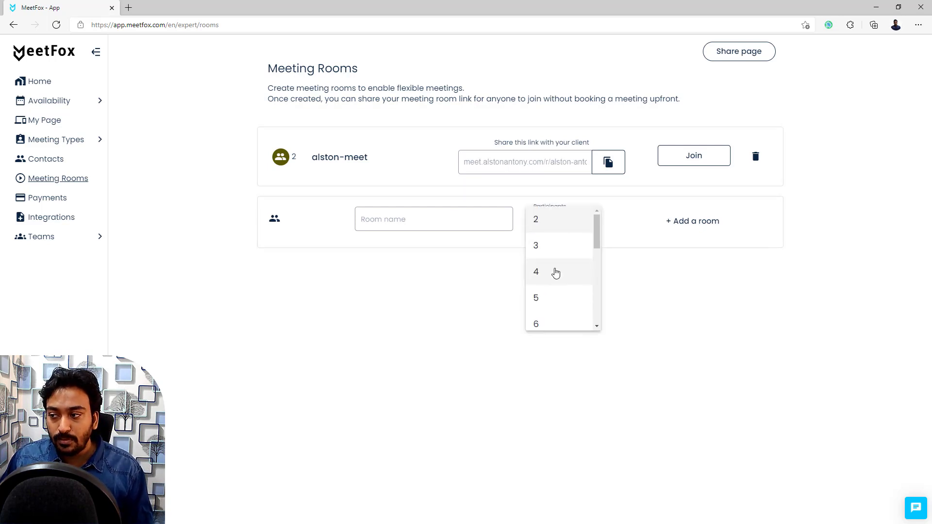
left_click(696, 299)
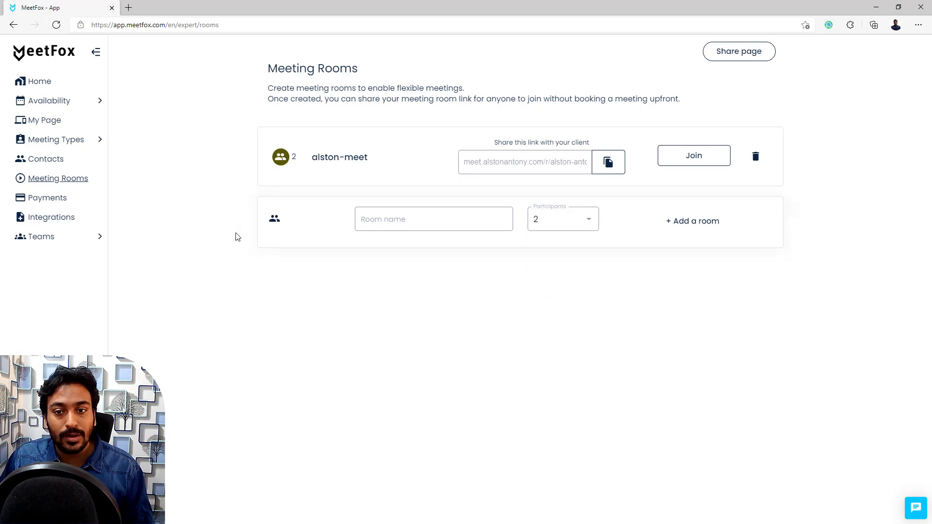
left_click(86, 204)
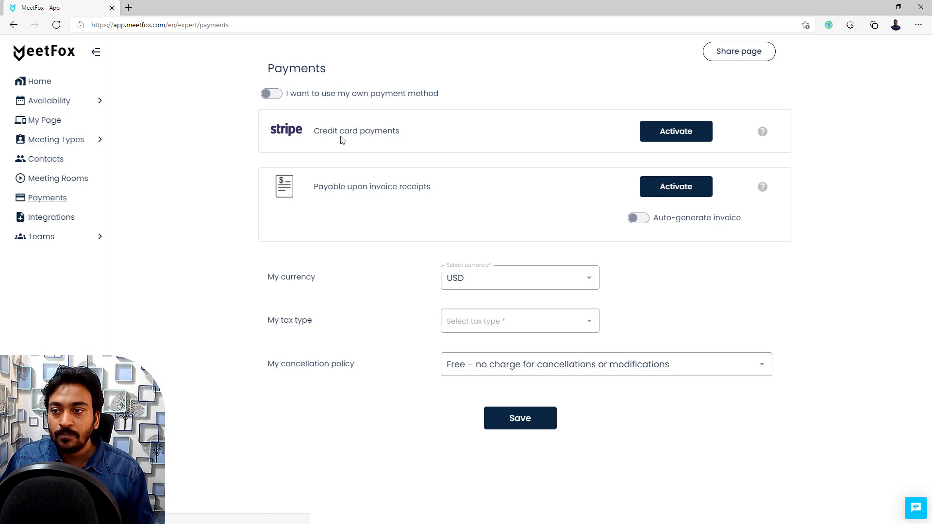
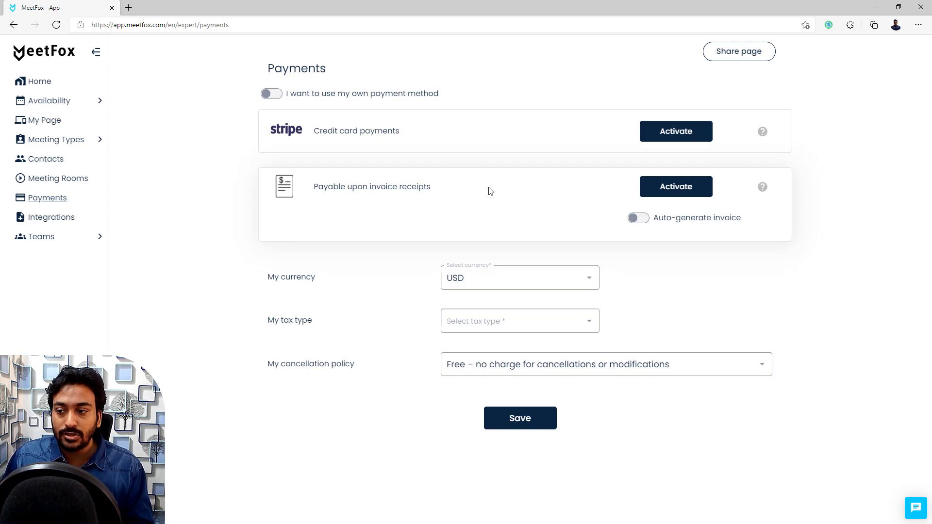
Step: Look through the tax type and cancellation policy lists, keeping the free cancellation policy
left_click(476, 323)
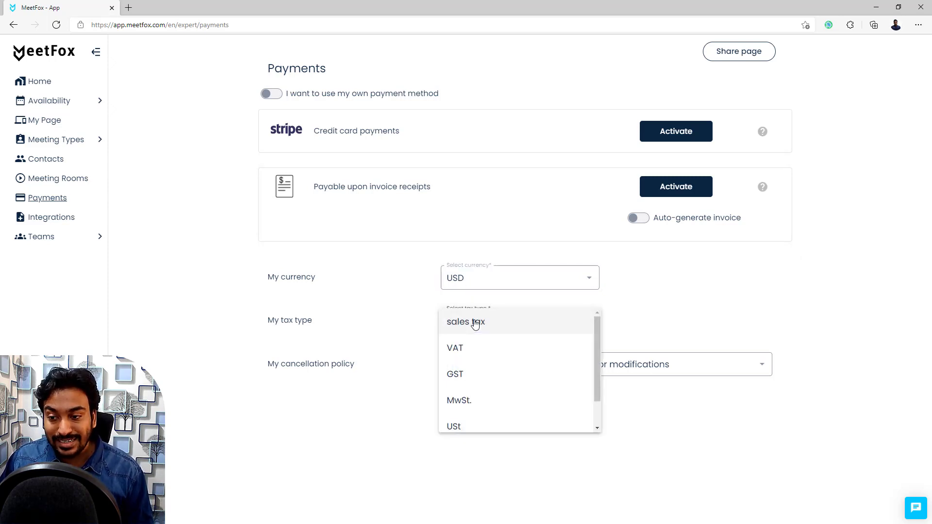
left_click(419, 319)
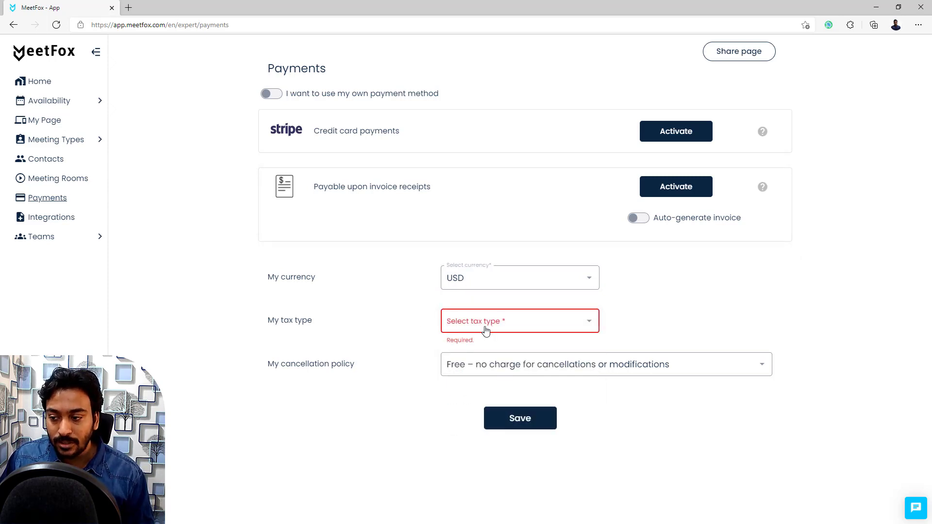
left_click(479, 365)
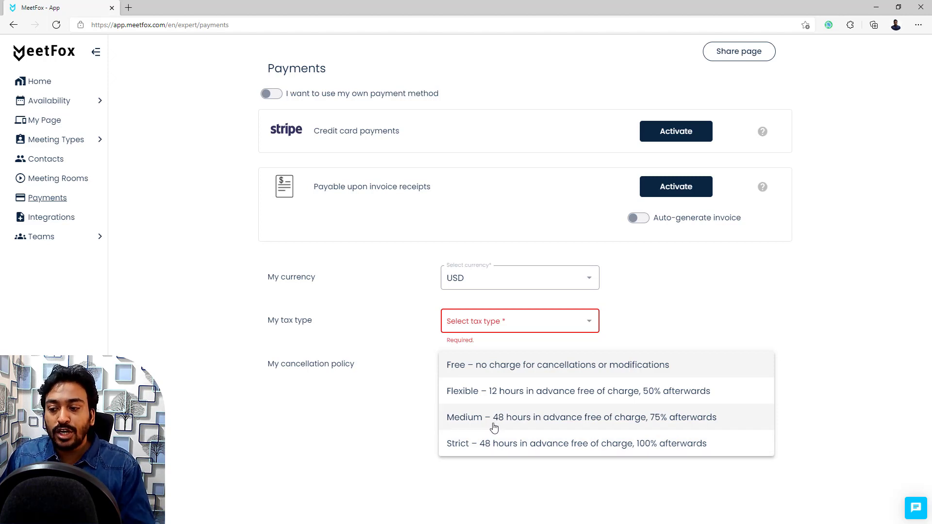
left_click(268, 443)
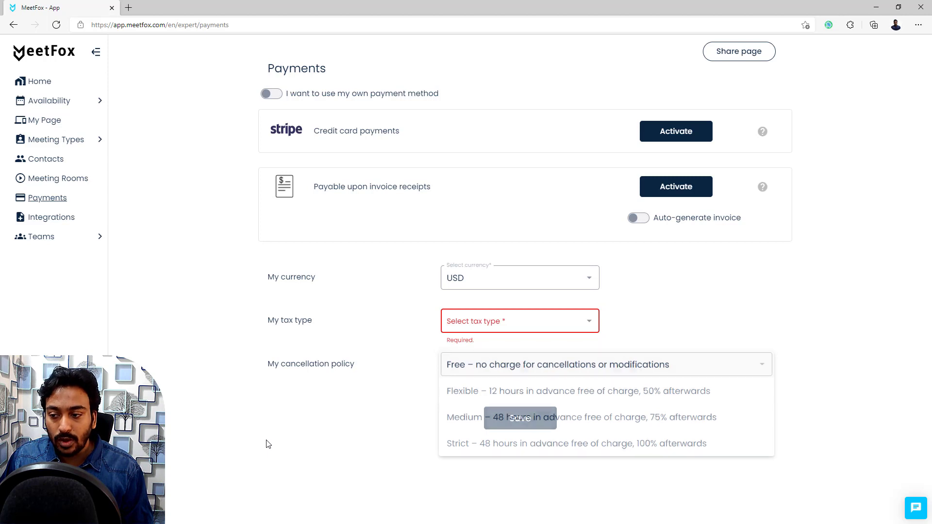
Step: Open the Website card under Add to website on the Integrations page
left_click(80, 215)
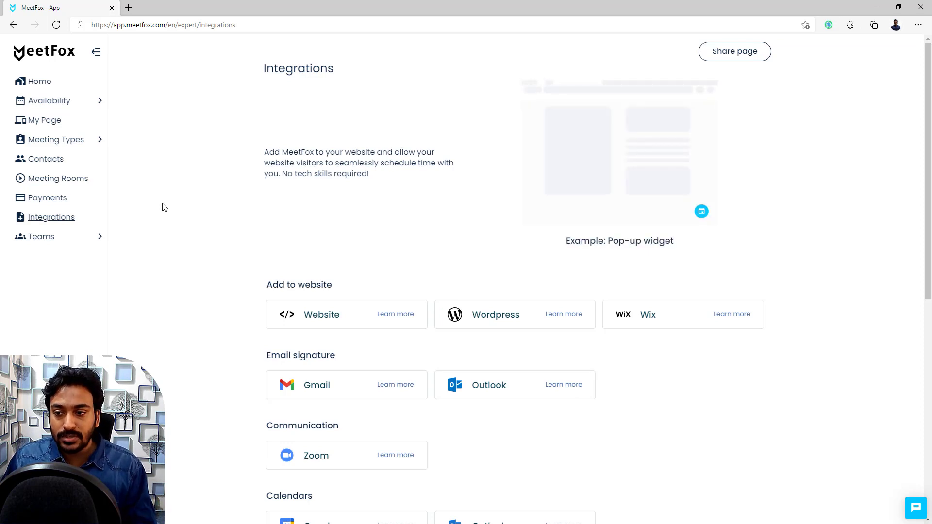
scroll(237, 225, "down", 1)
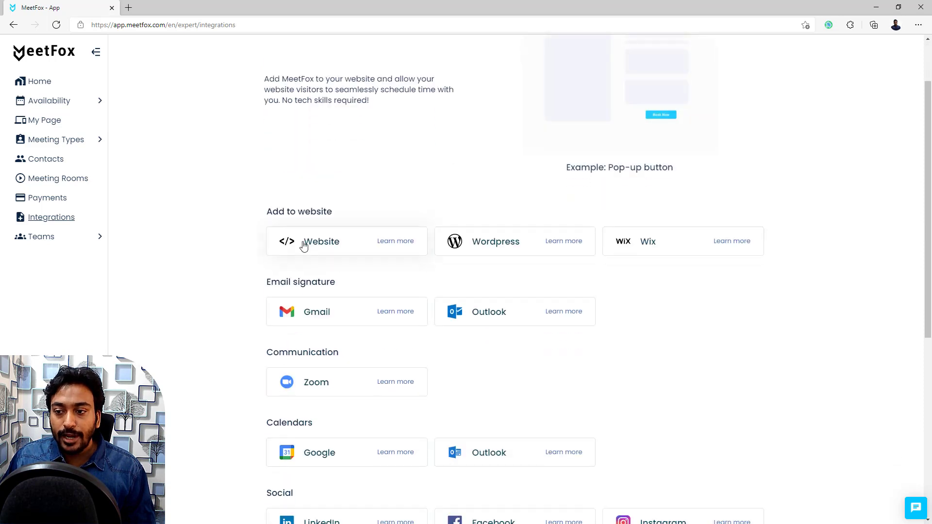
left_click(364, 246)
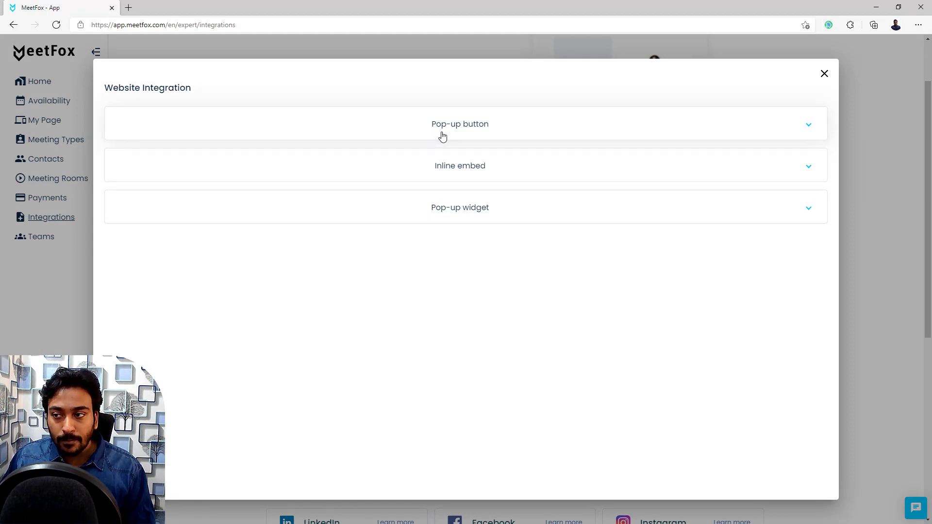
Step: Expand and scroll through the Pop-up widget option details, then collapse them
left_click(452, 216)
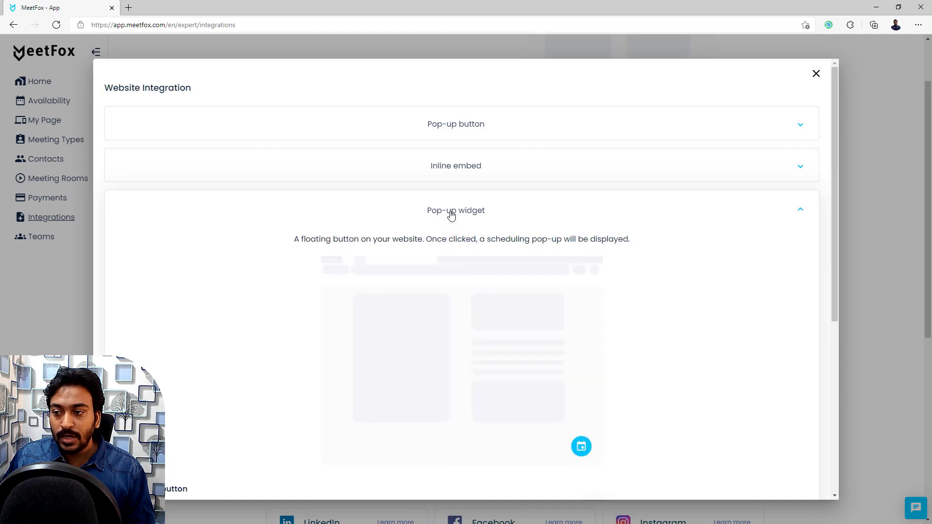
scroll(452, 216, "down", 3)
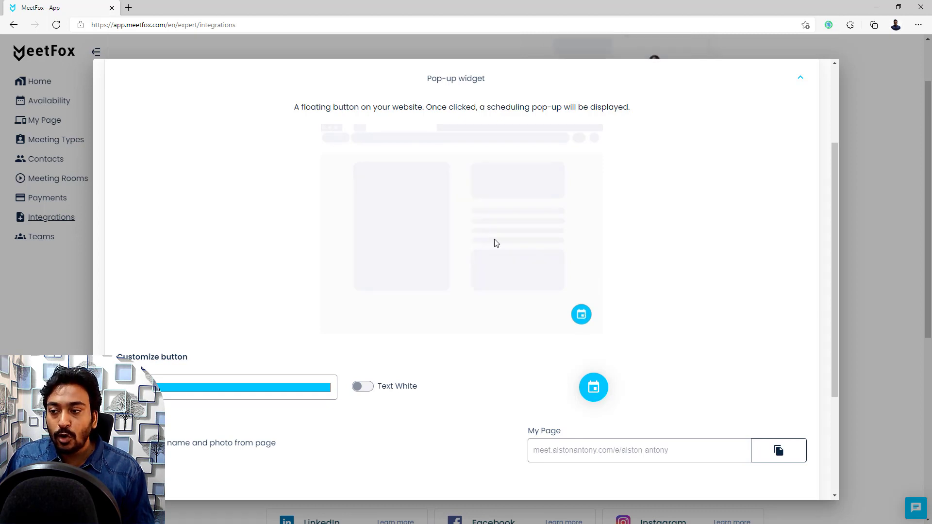
scroll(493, 248, "down", 3)
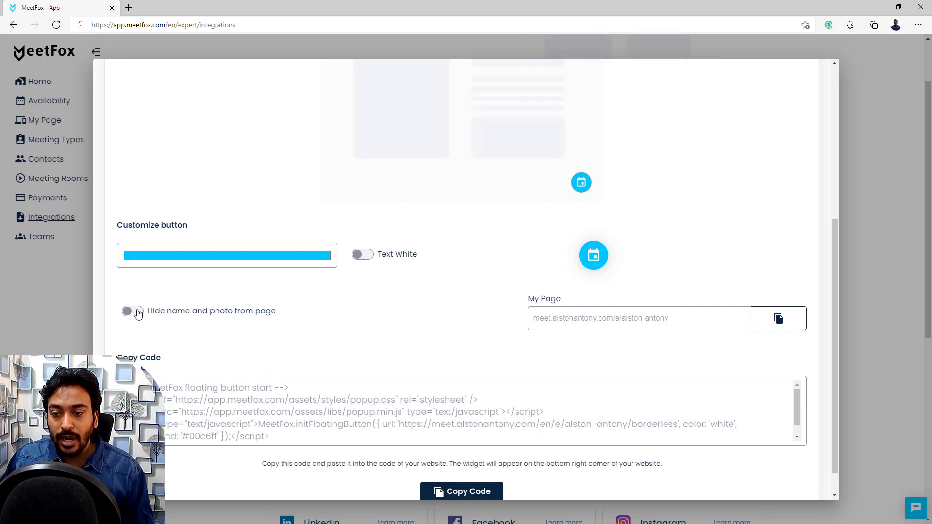
scroll(276, 357, "down", 1)
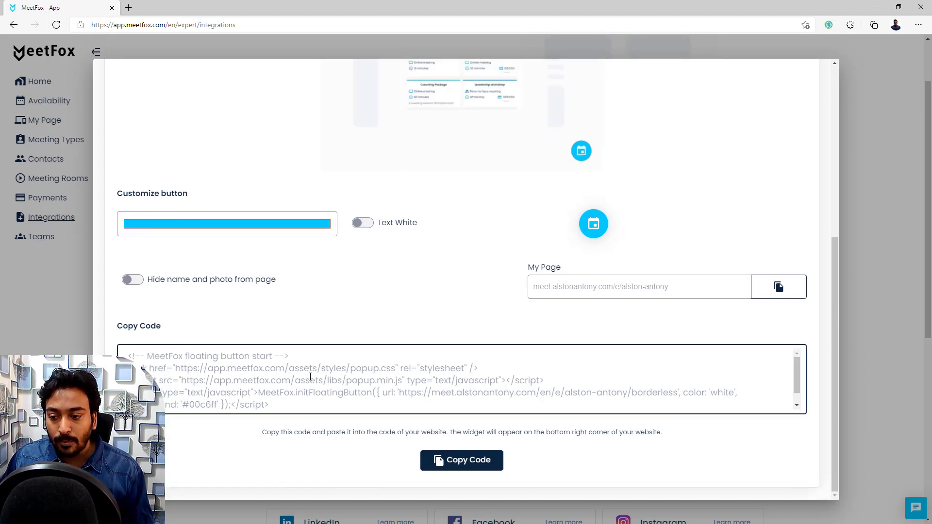
scroll(375, 307, "up", 6)
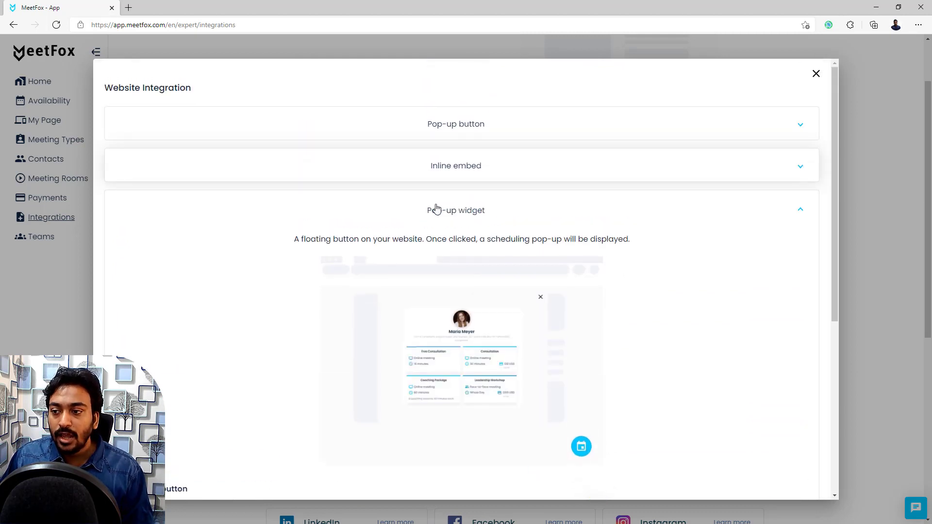
left_click(437, 209)
Step: Review the Inline embed and Pop-up button options, then close the Website Integration dialog
left_click(464, 163)
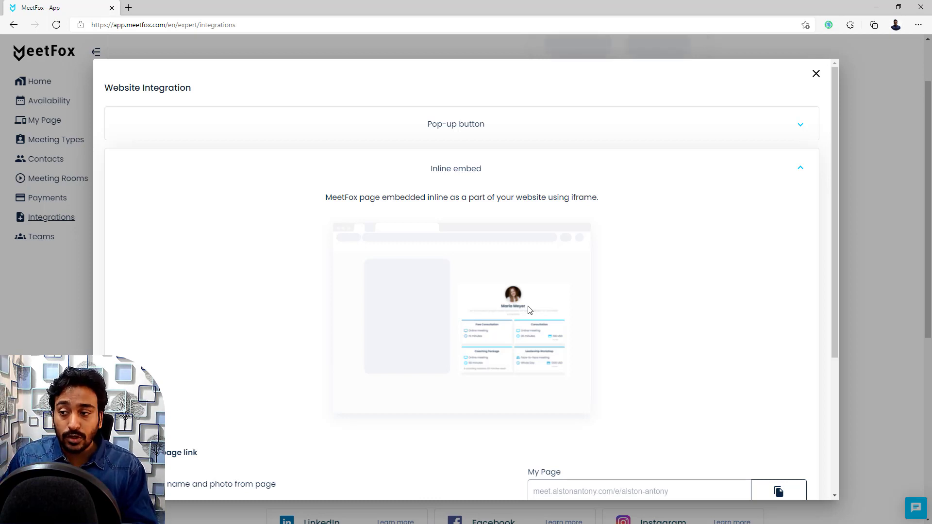
left_click(487, 121)
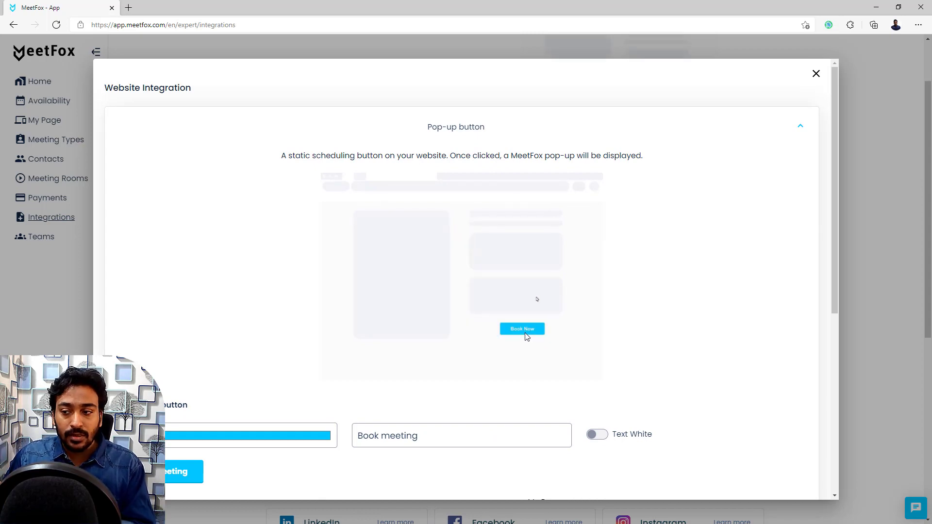
scroll(394, 370, "down", 6)
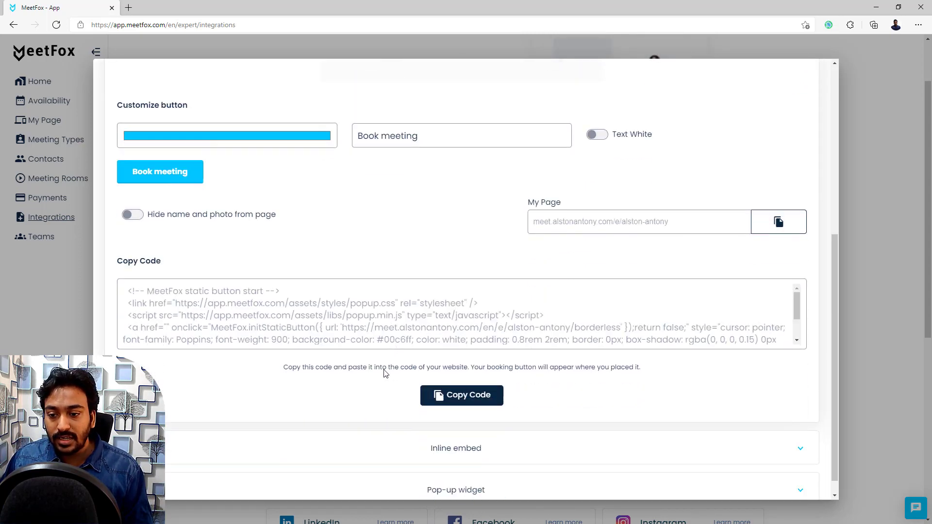
scroll(475, 263, "up", 3)
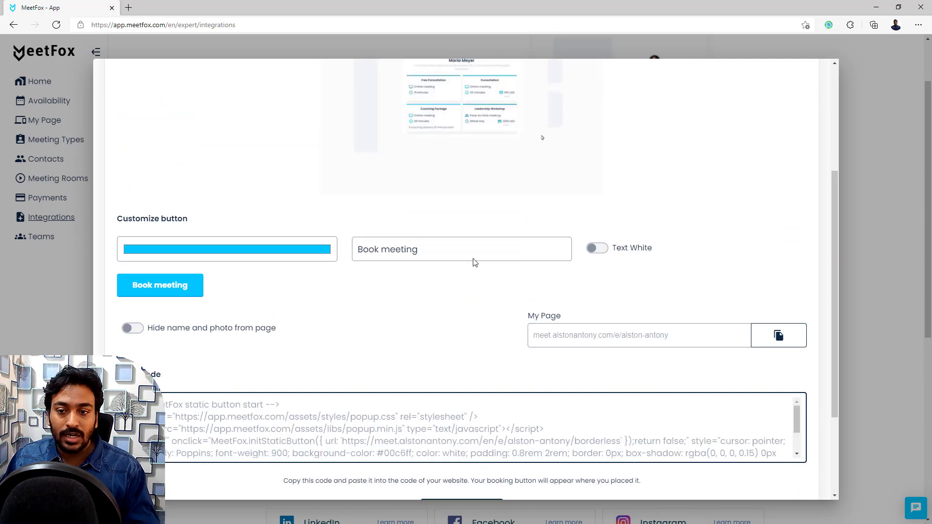
scroll(475, 263, "up", 2)
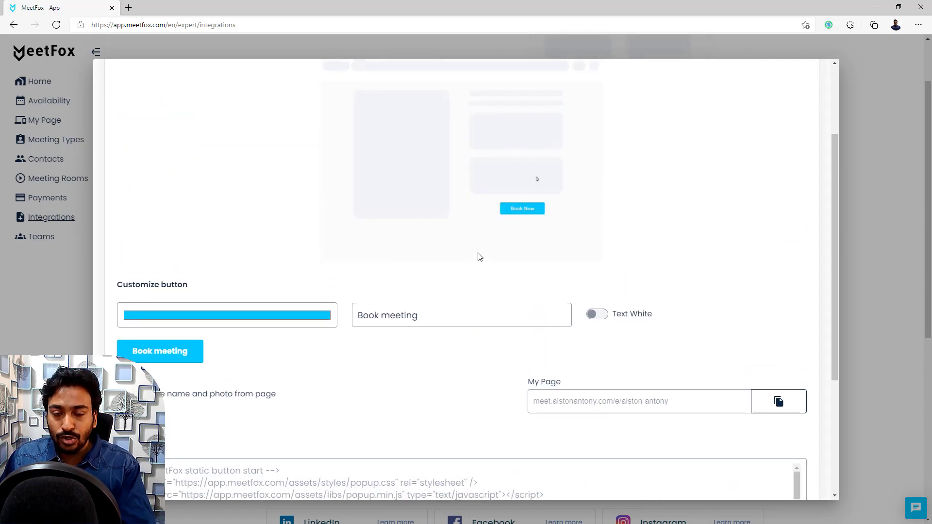
left_click(855, 202)
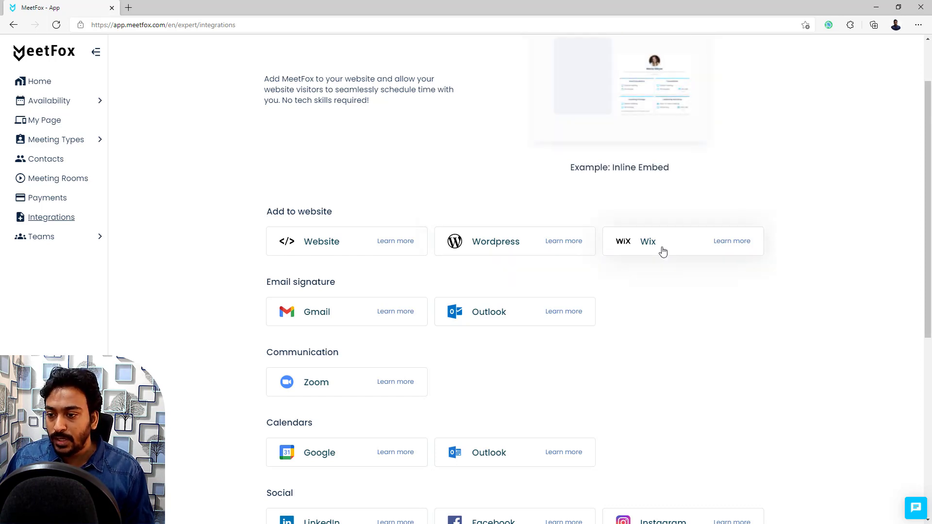
scroll(663, 251, "down", 1)
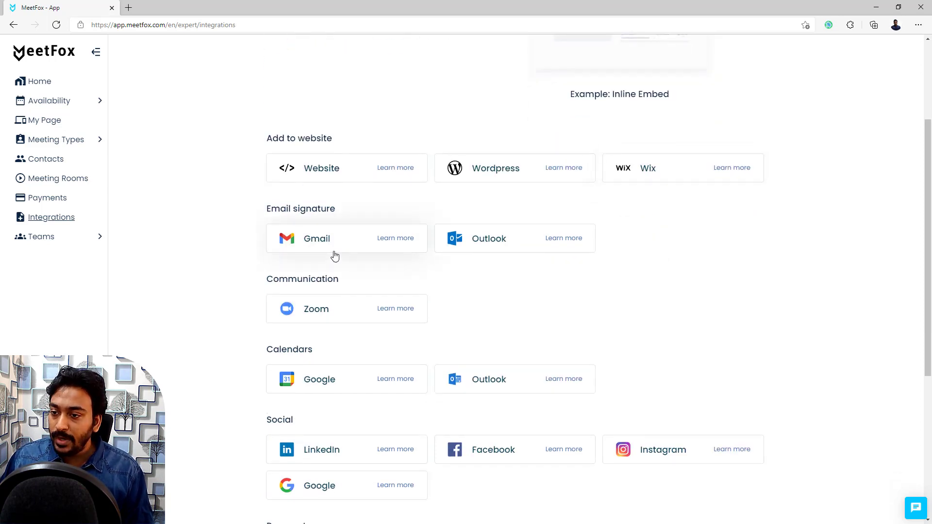
scroll(491, 245, "down", 1)
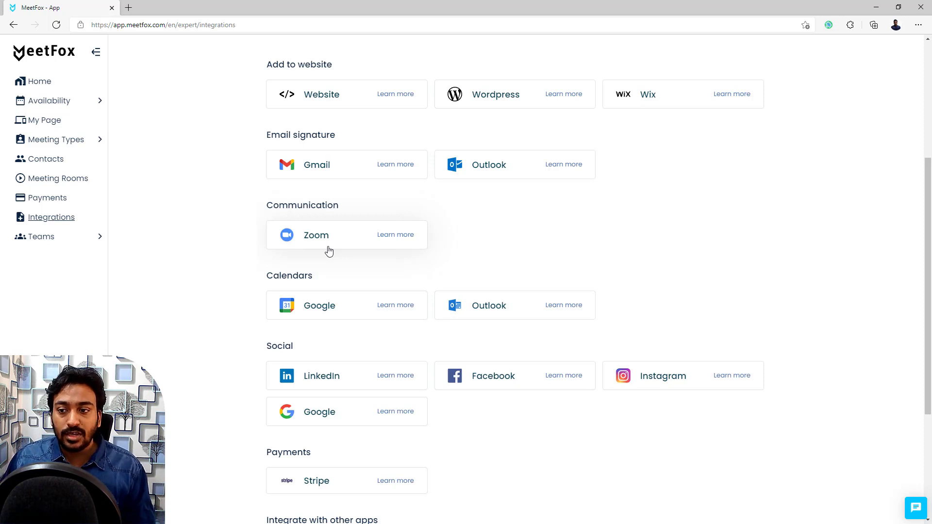
scroll(324, 248, "down", 2)
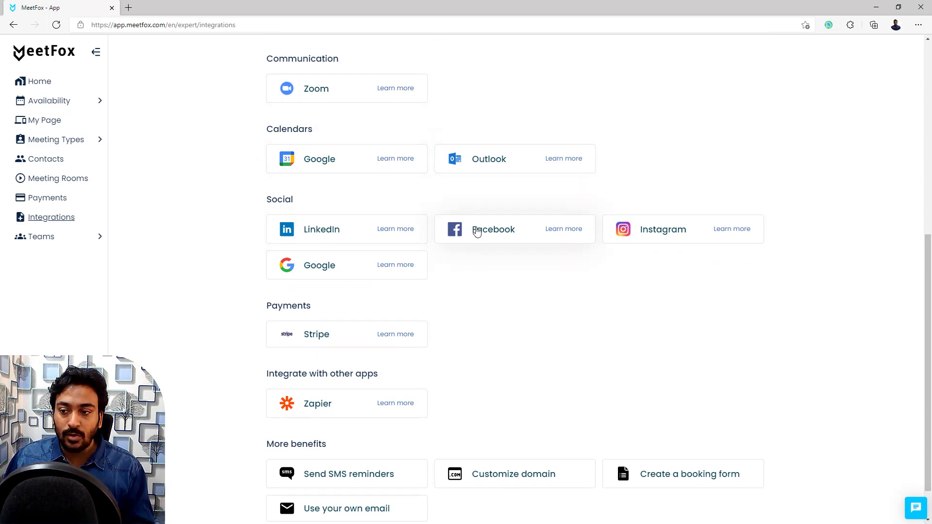
scroll(437, 272, "down", 1)
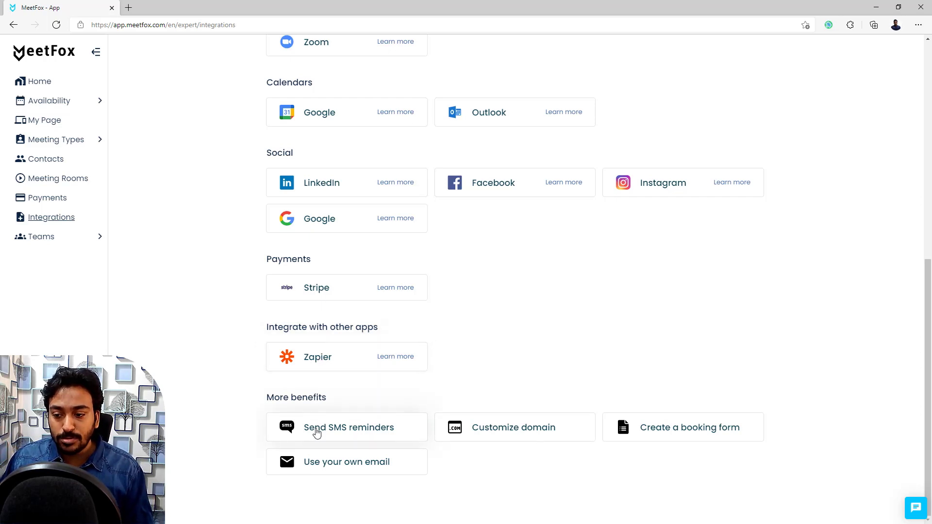
left_click(339, 437)
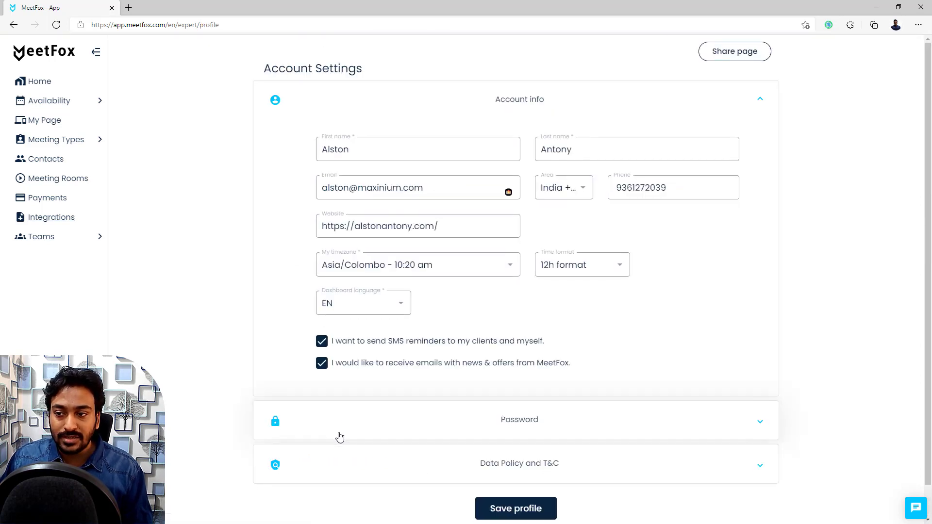
left_click(639, 189)
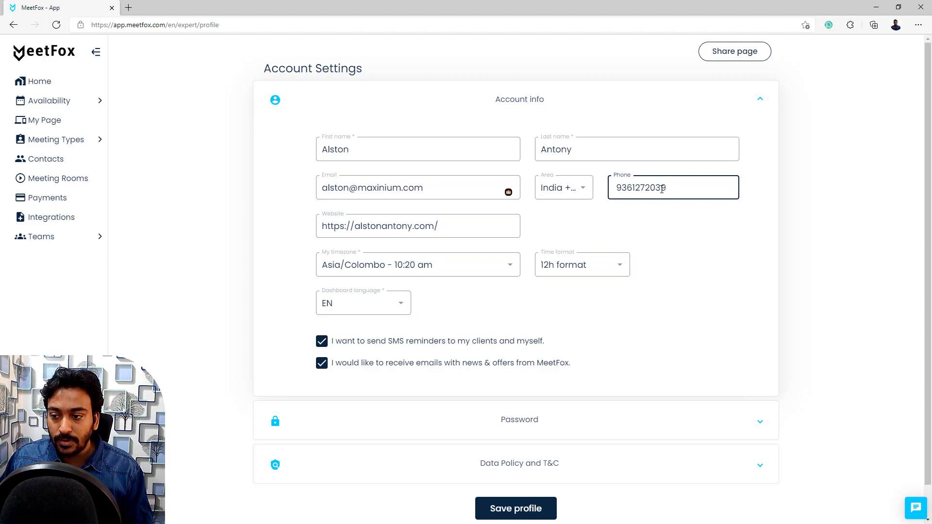
left_click(616, 227)
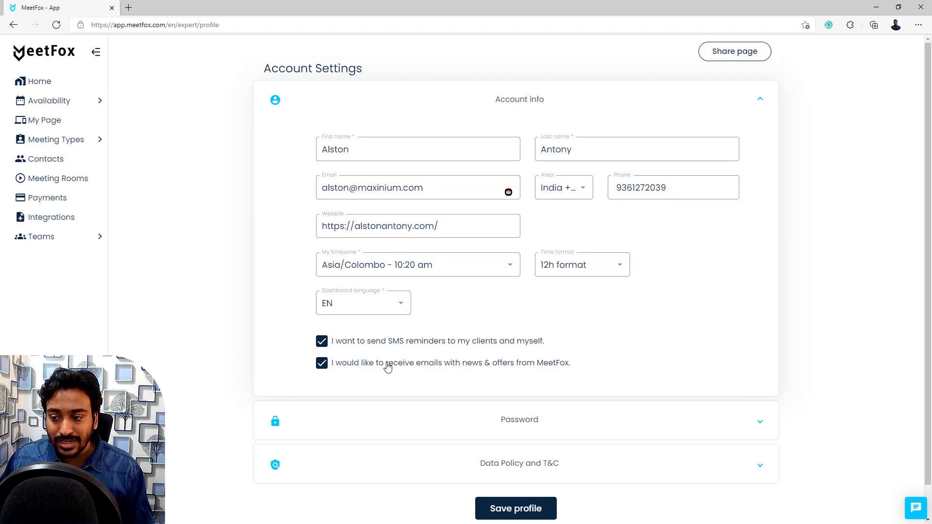
left_click(14, 25)
scroll(378, 240, "down", 8)
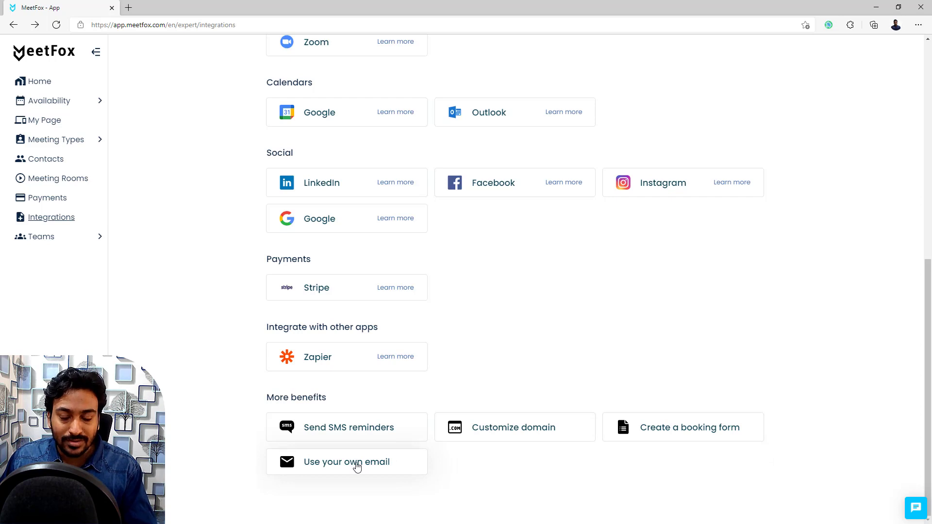
Step: Open Team Profile under Teams and focus the team name field
left_click(60, 246)
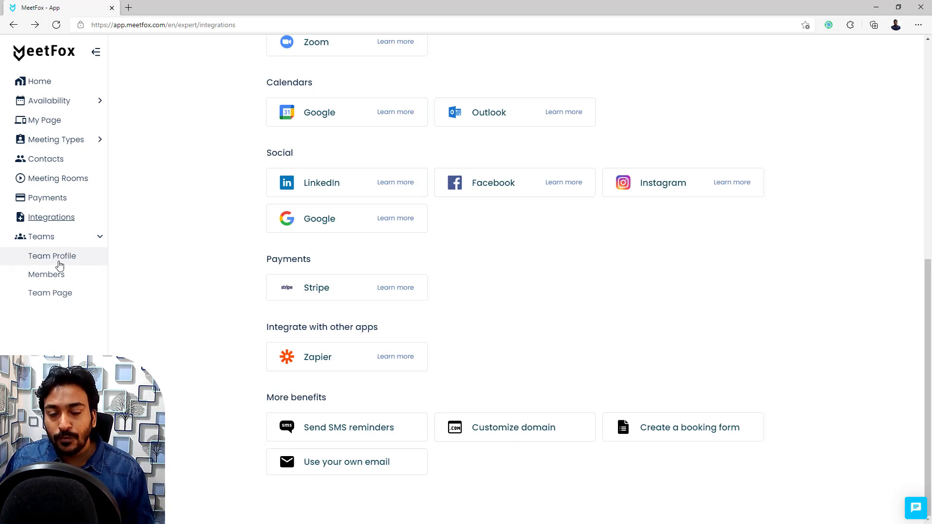
left_click(59, 257)
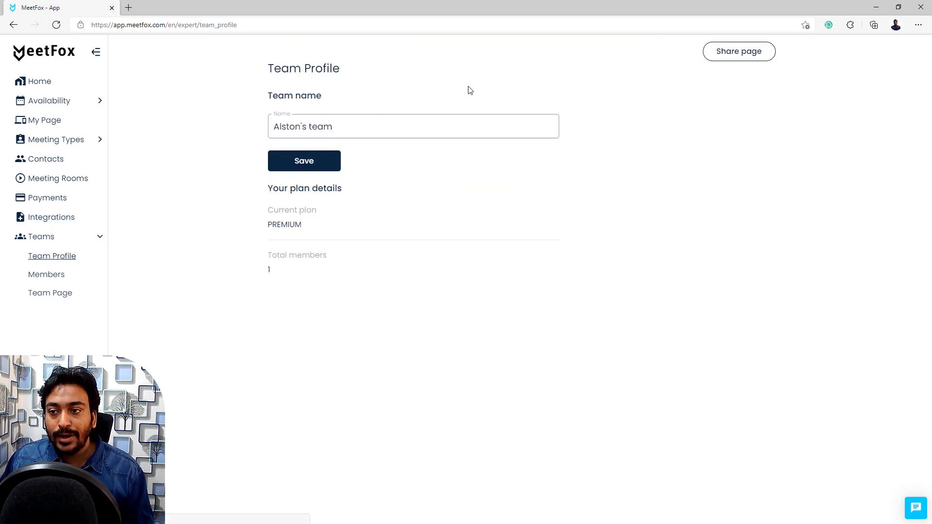
left_click(303, 125)
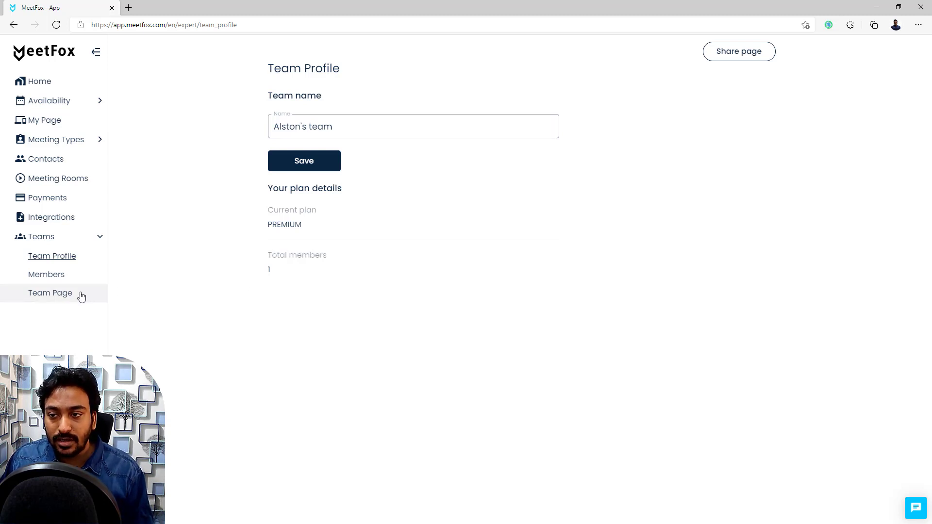
Step: Review the Team Page title, link details and image settings, then open the Members list
left_click(50, 293)
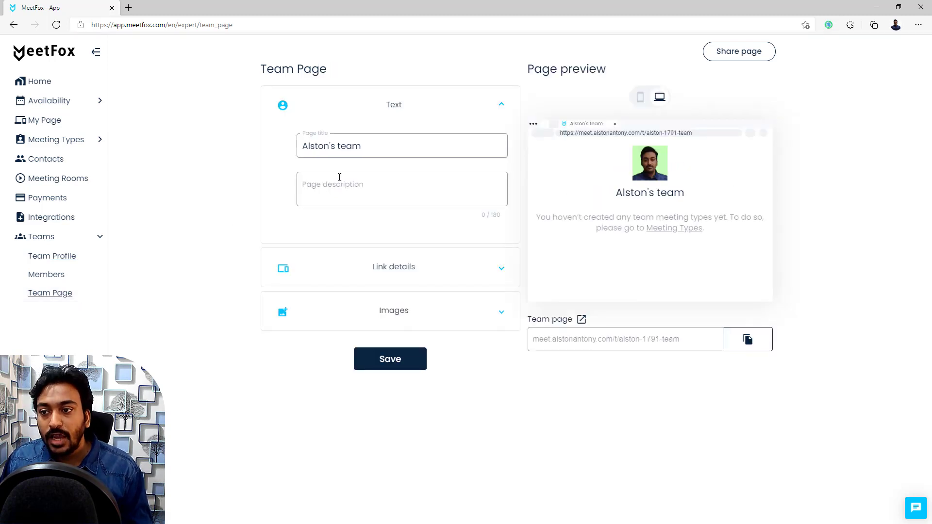
left_click(366, 147)
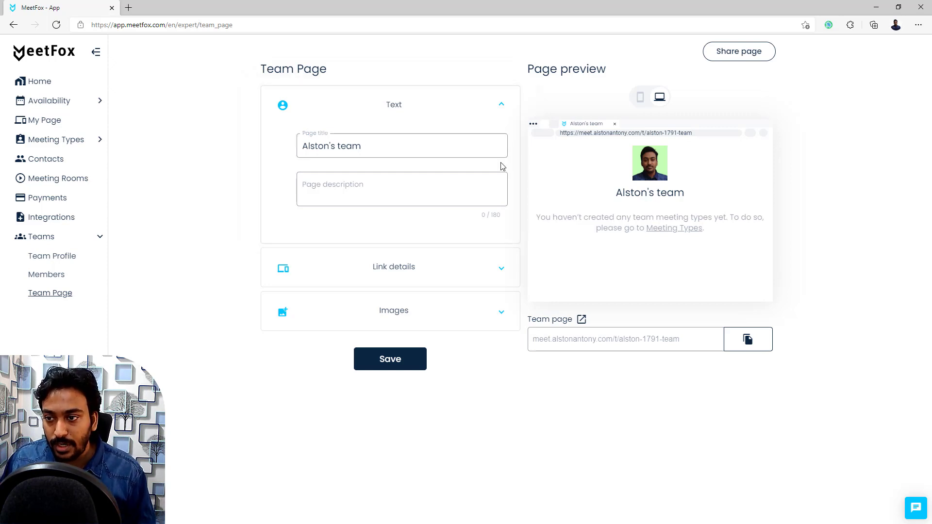
left_click(407, 280)
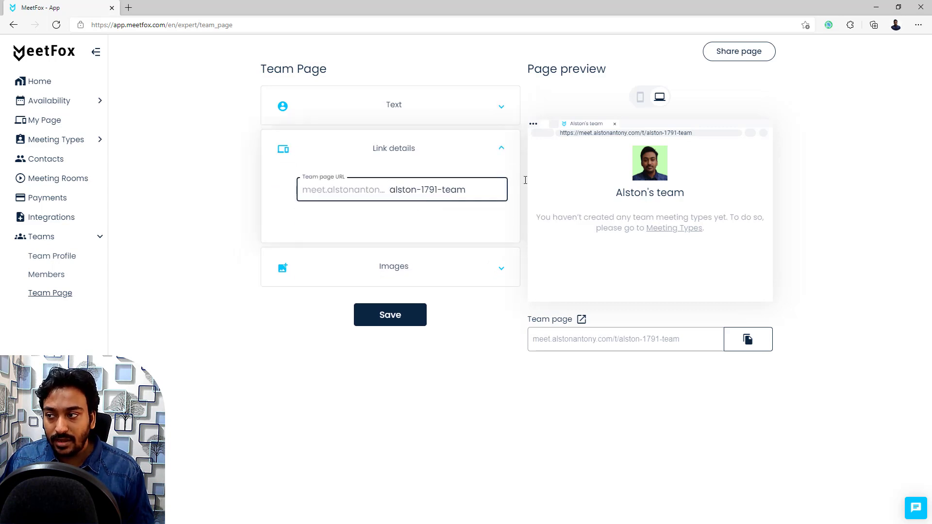
left_click(394, 276)
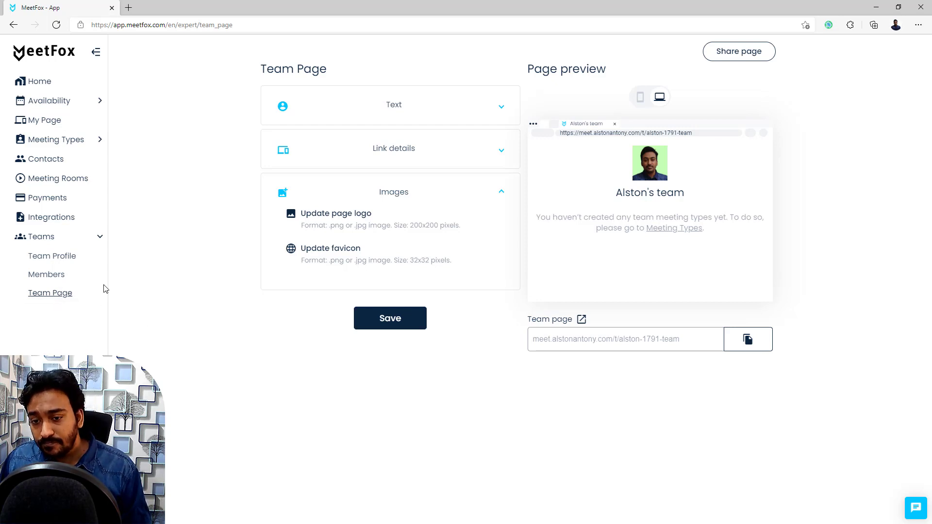
left_click(85, 276)
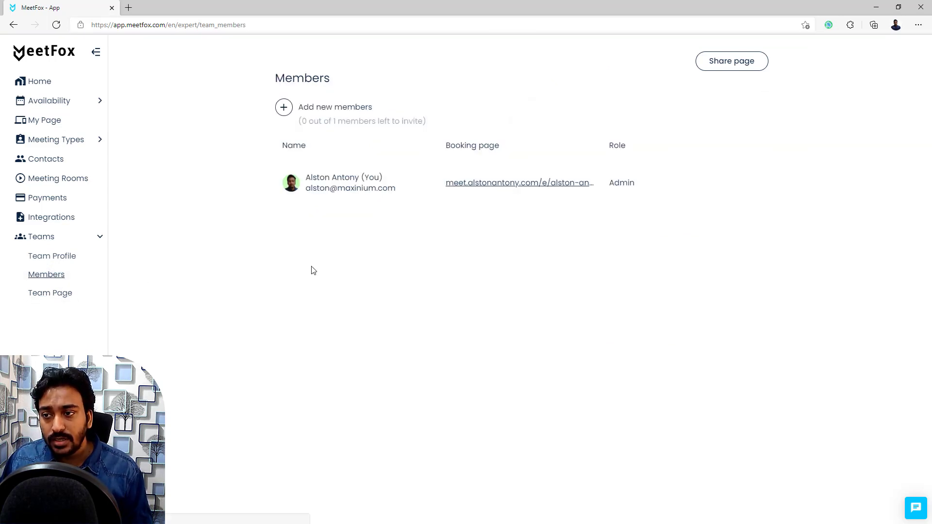
Step: View the Add new members subscription page, dismiss the support chat, and return Home
left_click(284, 108)
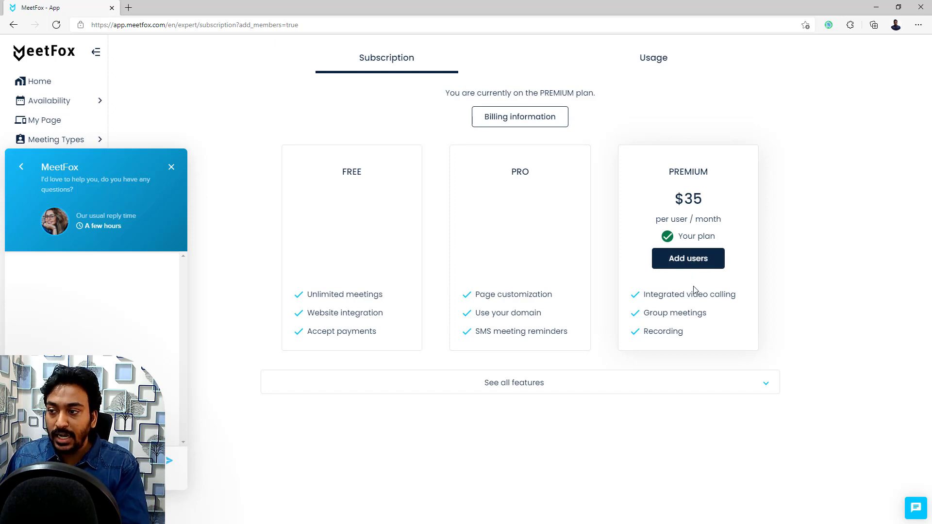
left_click(172, 168)
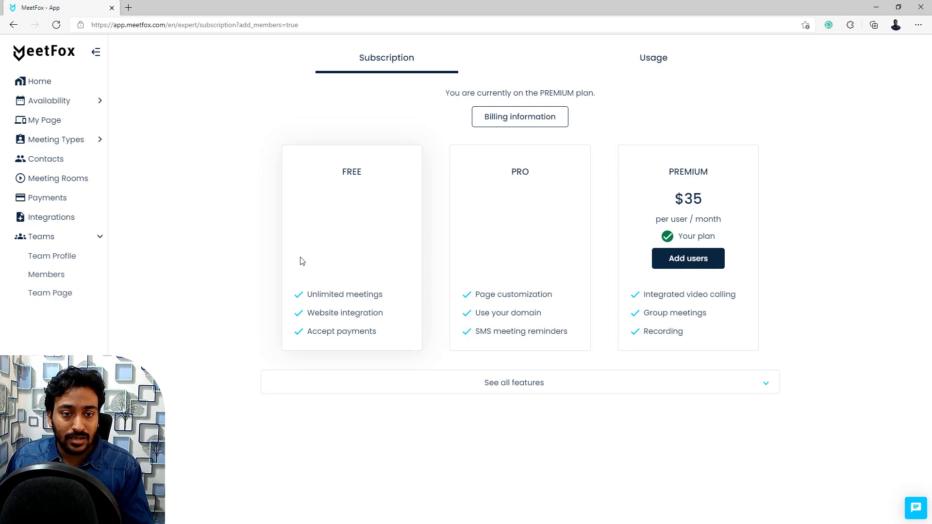
left_click(71, 84)
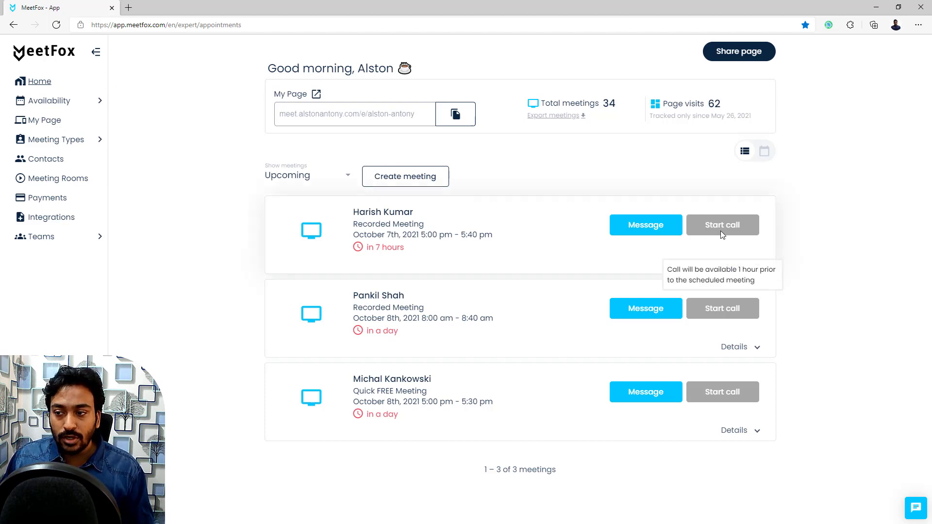
Step: Check the first upcoming meeting's details, then join the alston-meet room in a new tab
left_click(741, 264)
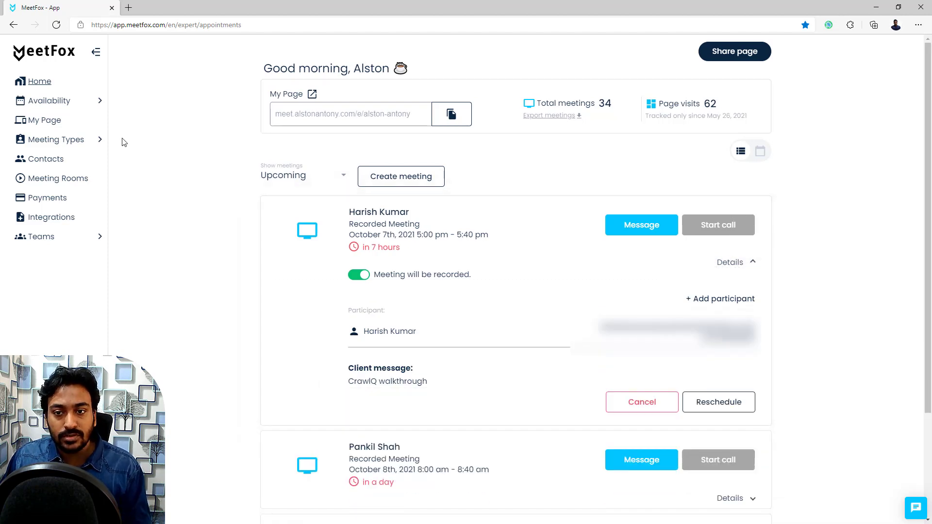
left_click(46, 181)
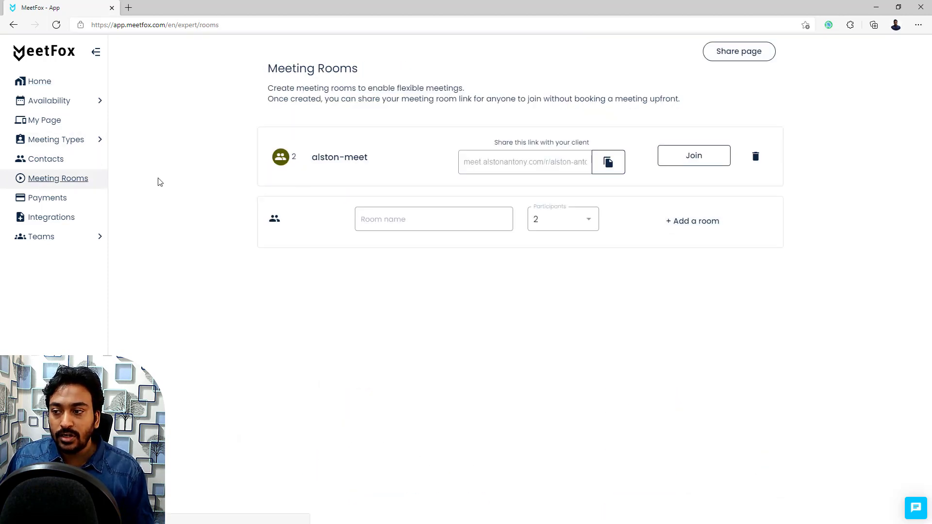
left_click(710, 161)
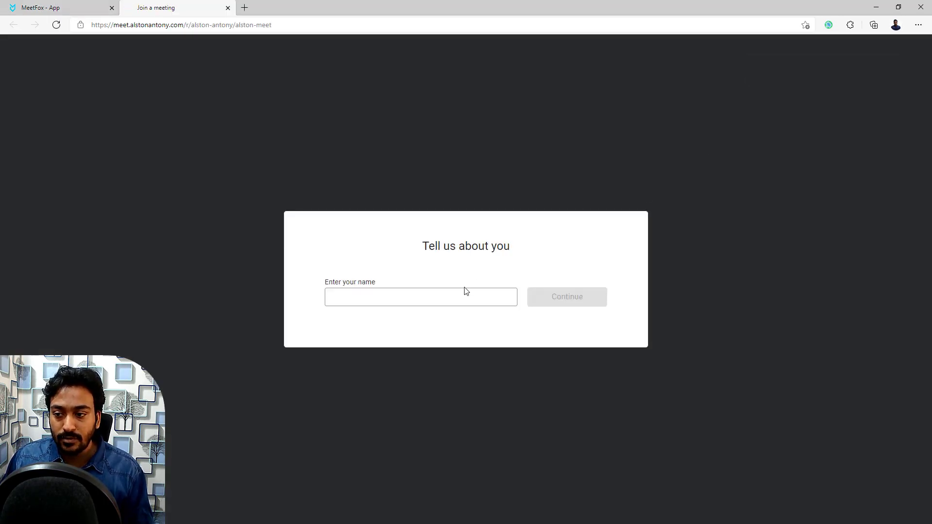
Step: Enter a guest display name and continue to the pre-join meeting page
left_click(461, 290)
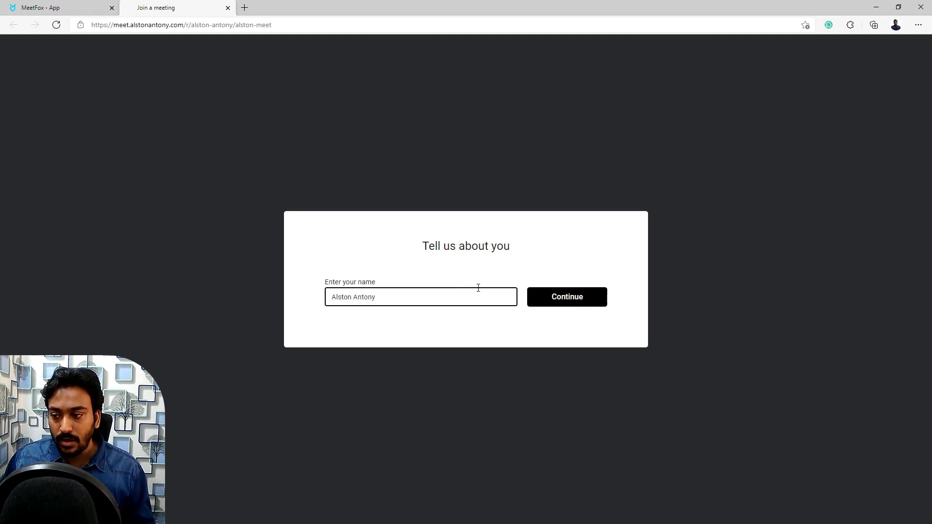
left_click(557, 295)
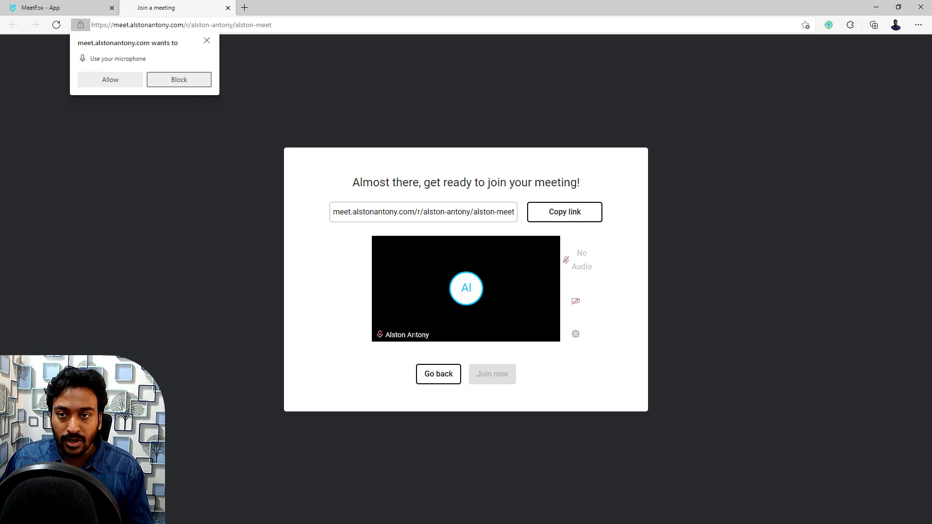
Step: Close the guest 'Join a meeting' tab
left_click(226, 8)
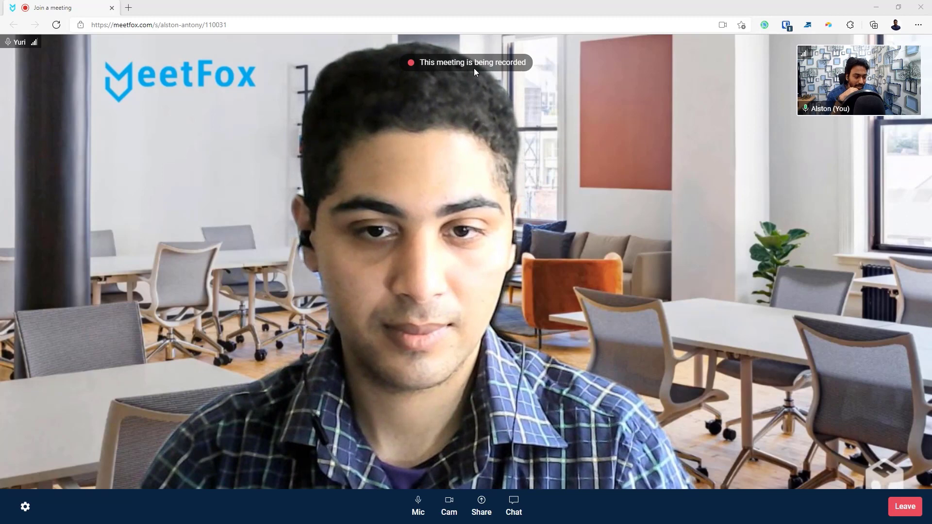
left_click(26, 509)
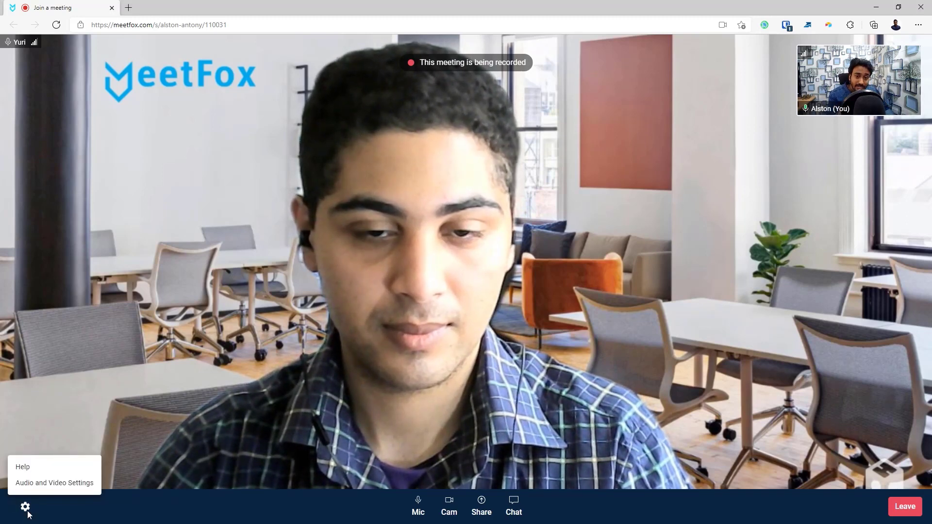
left_click(47, 483)
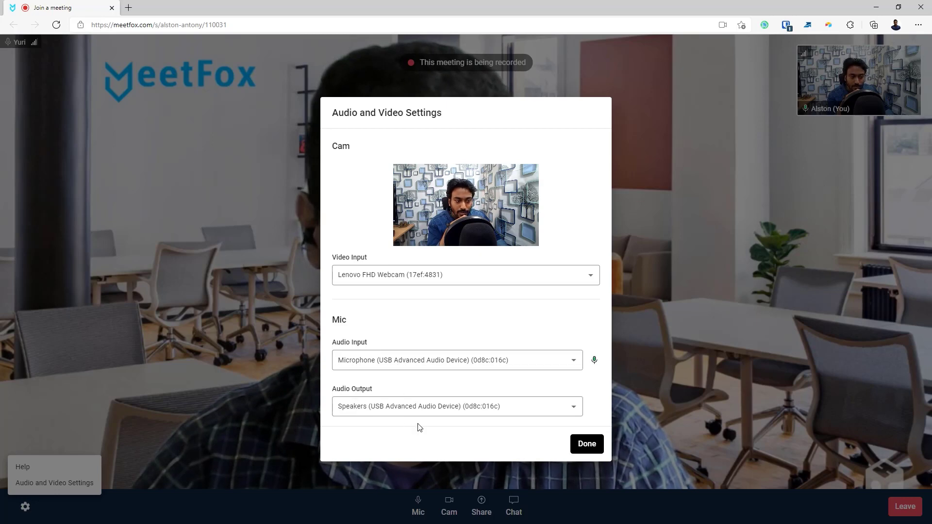
left_click(587, 445)
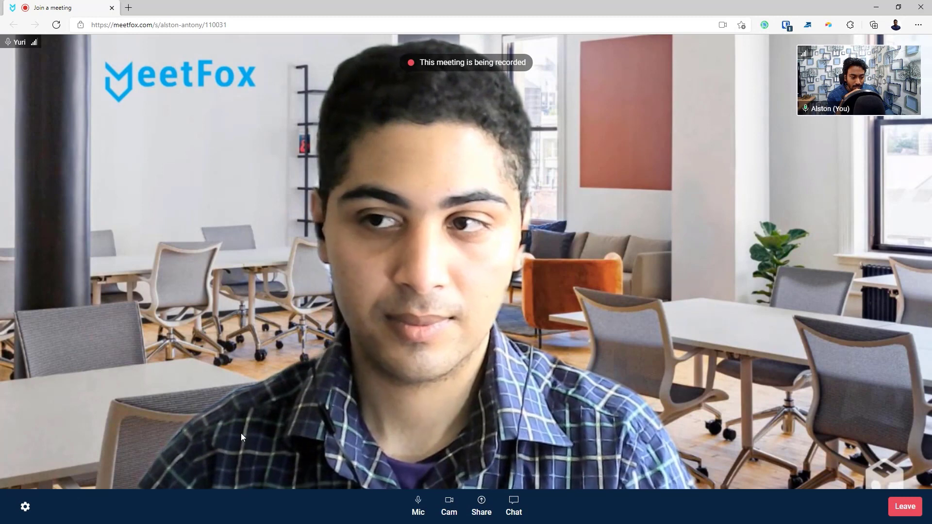
Step: Mute the mic, turn off the camera, share Screen 2, then stop sharing
left_click(418, 510)
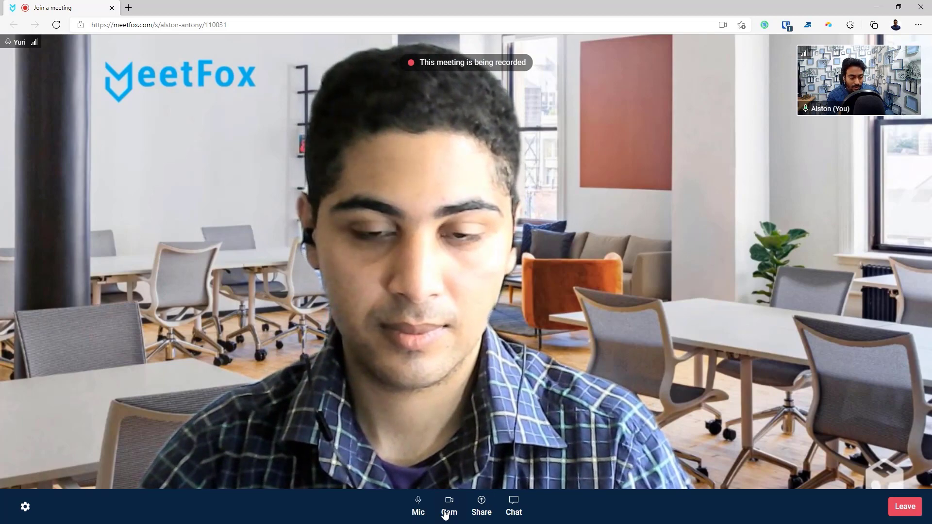
left_click(446, 514)
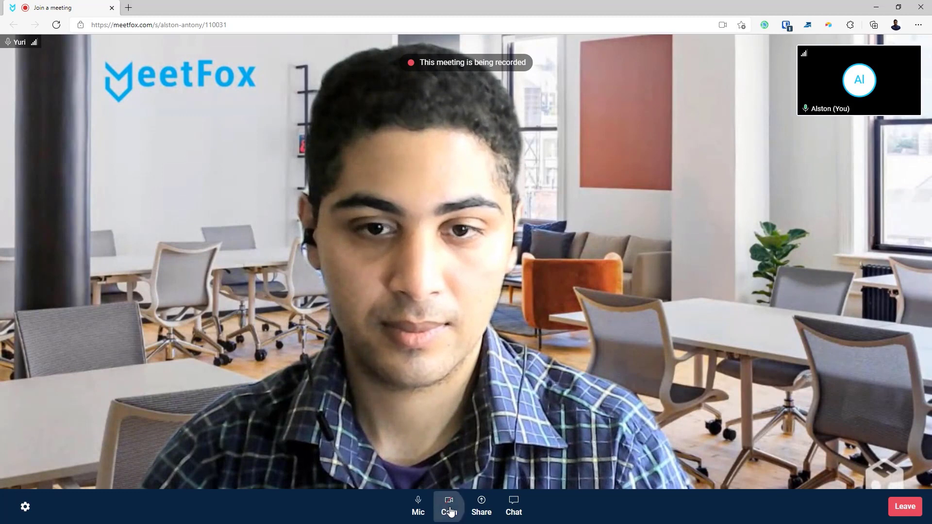
left_click(482, 511)
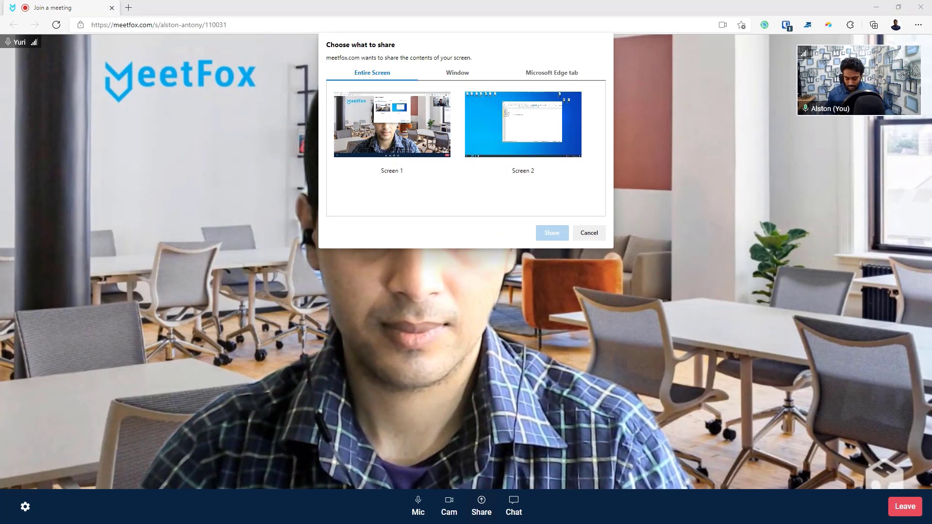
left_click(516, 169)
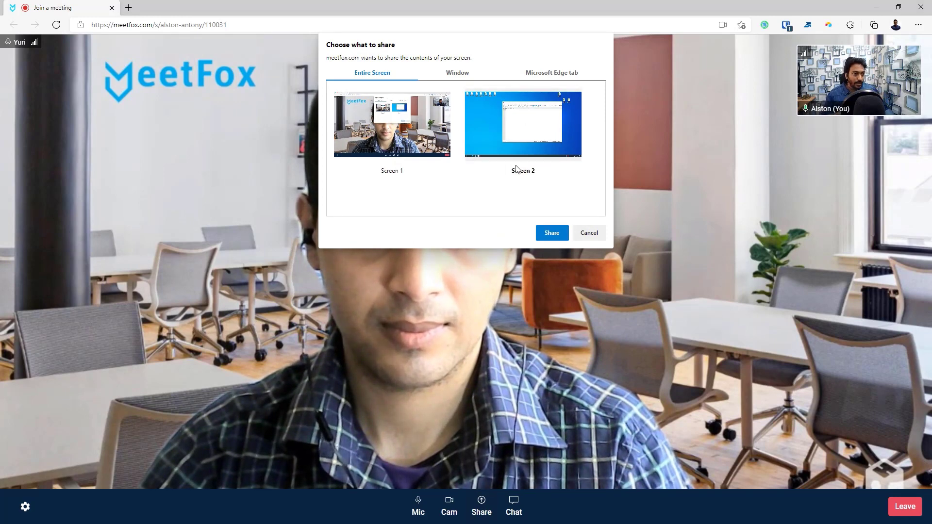
left_click(558, 235)
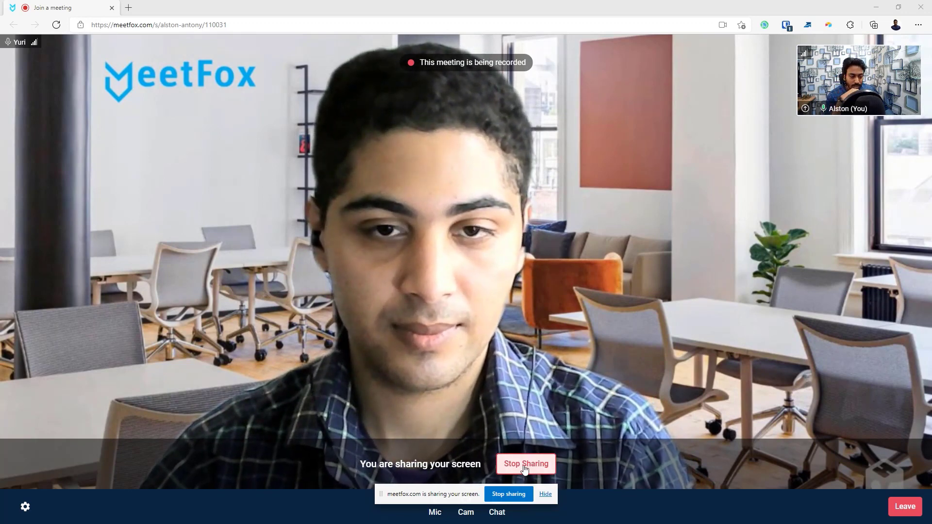
left_click(524, 466)
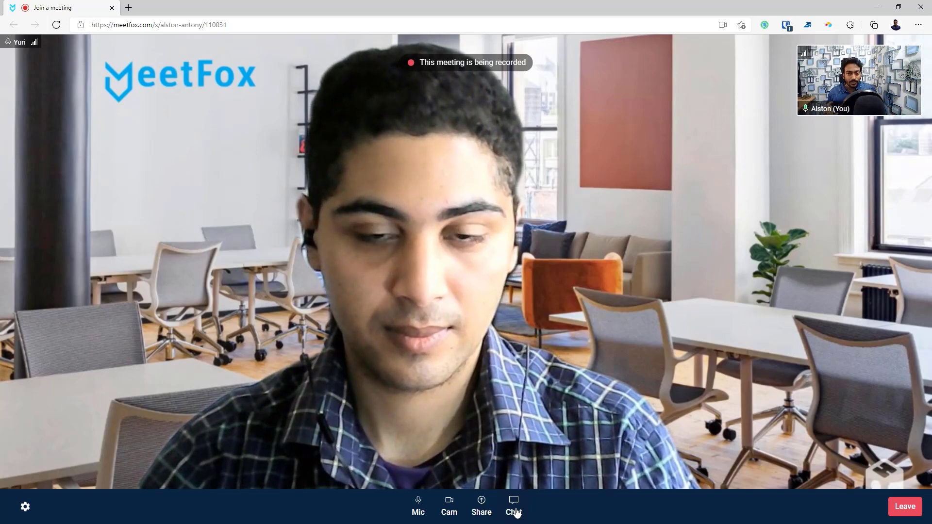
Step: Send 'test' in the meeting chat, then hide the chat panel after the reply
left_click(515, 511)
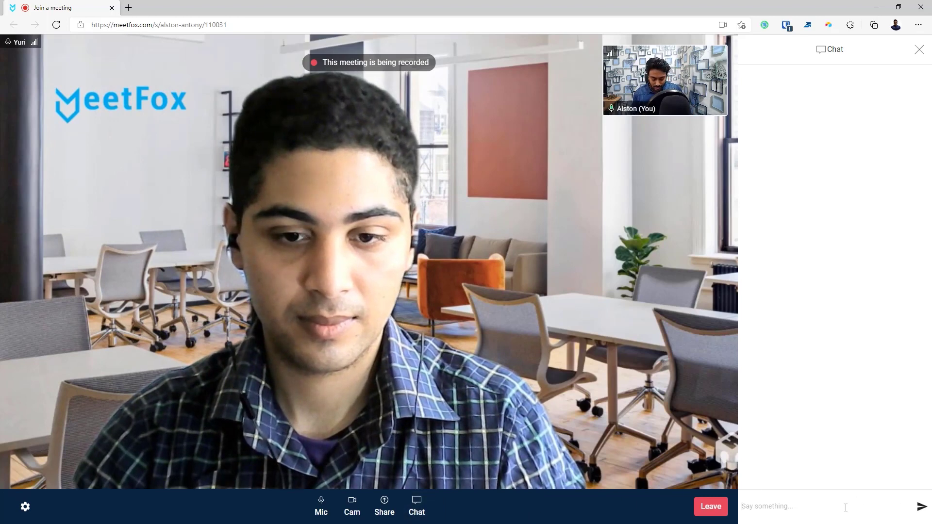
type("test")
key("Return")
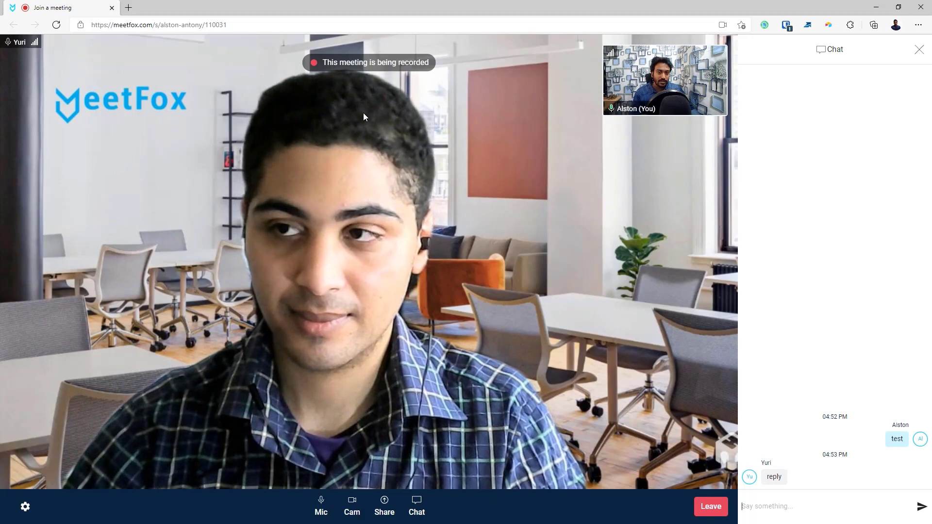
left_click(919, 49)
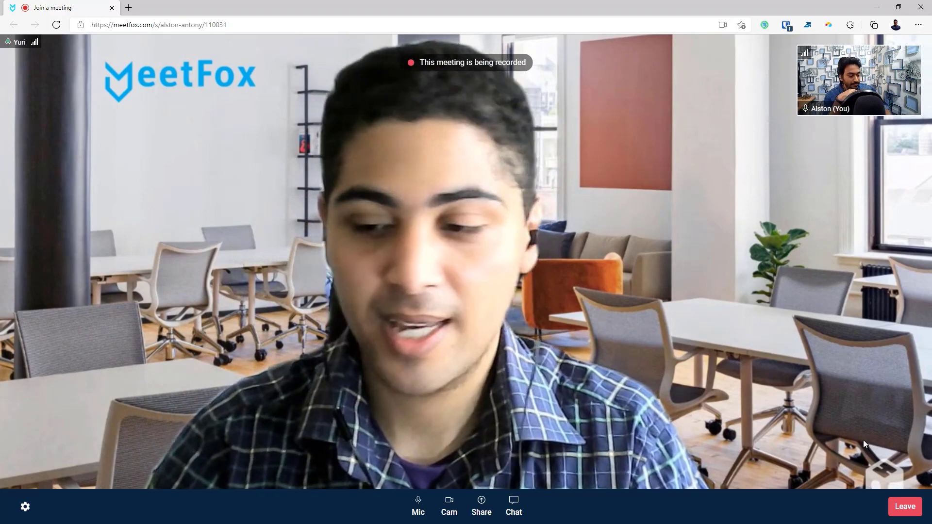
left_click(522, 508)
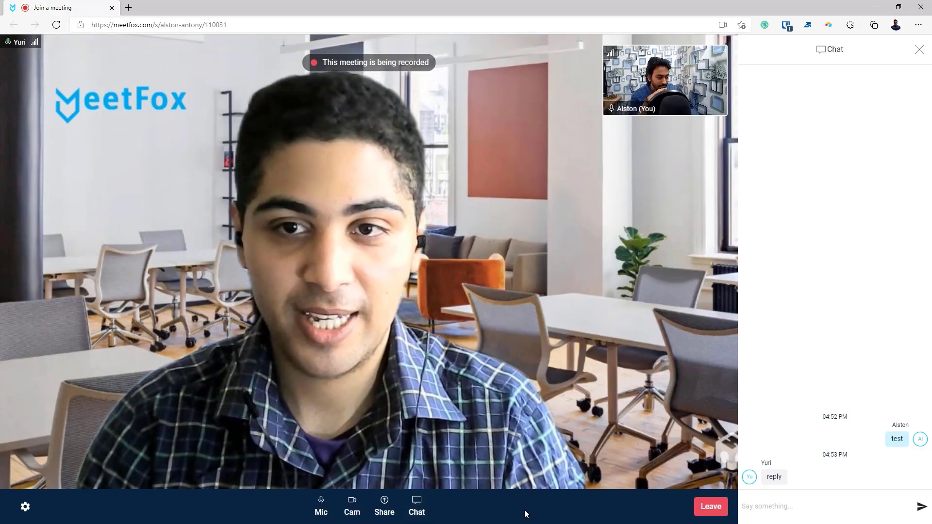
left_click(417, 508)
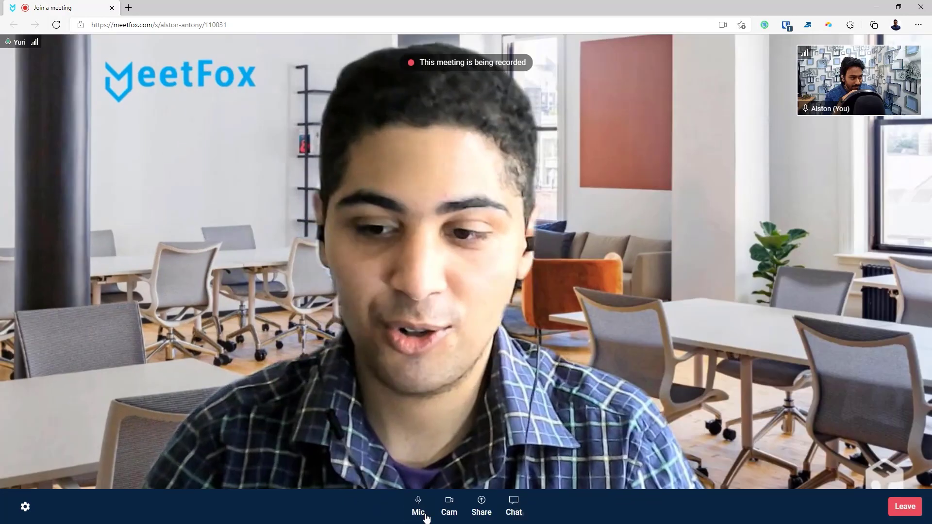